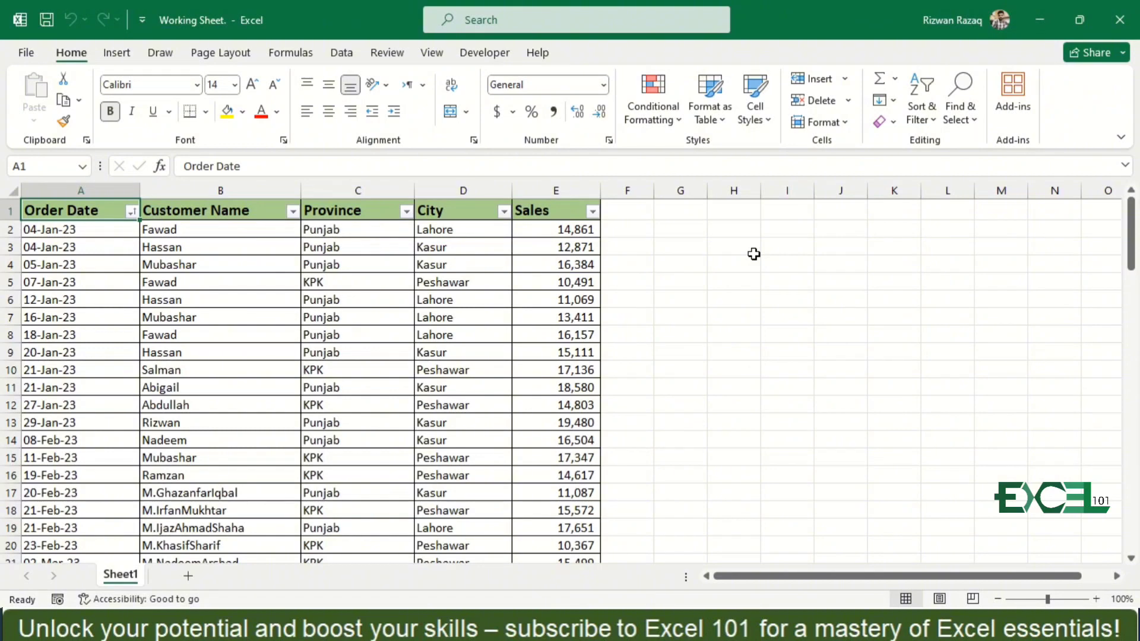
Try inserting a PivotTable from Sheet1!A1:E86 into the existing worksheet at cell I6, and undo it.
key(ctrl+shift+End)
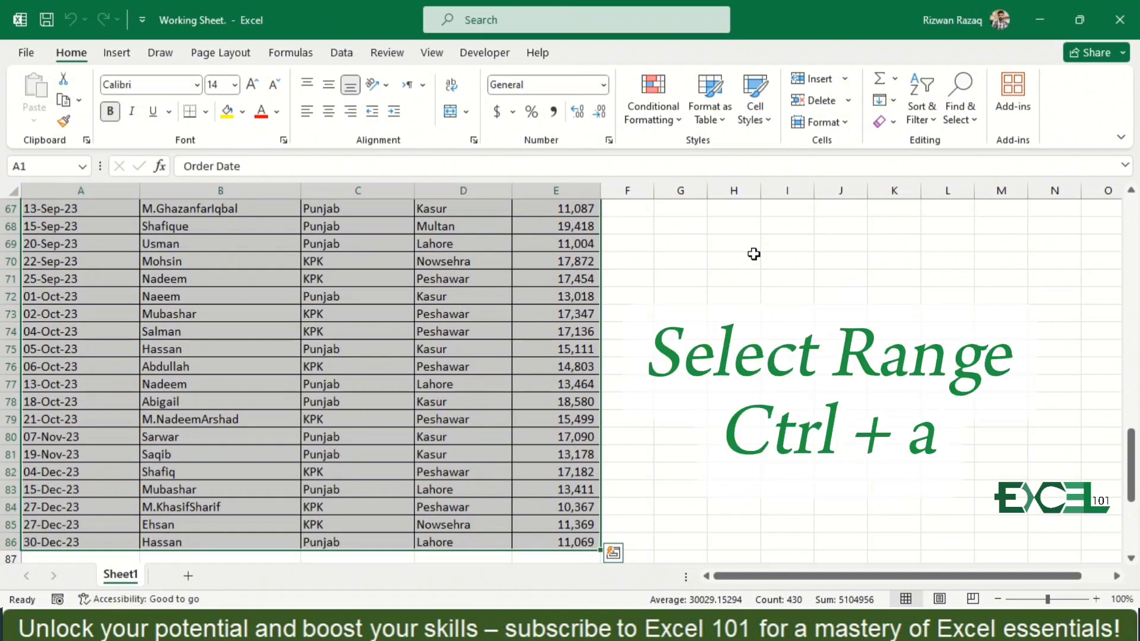
key(alt)
key(n)
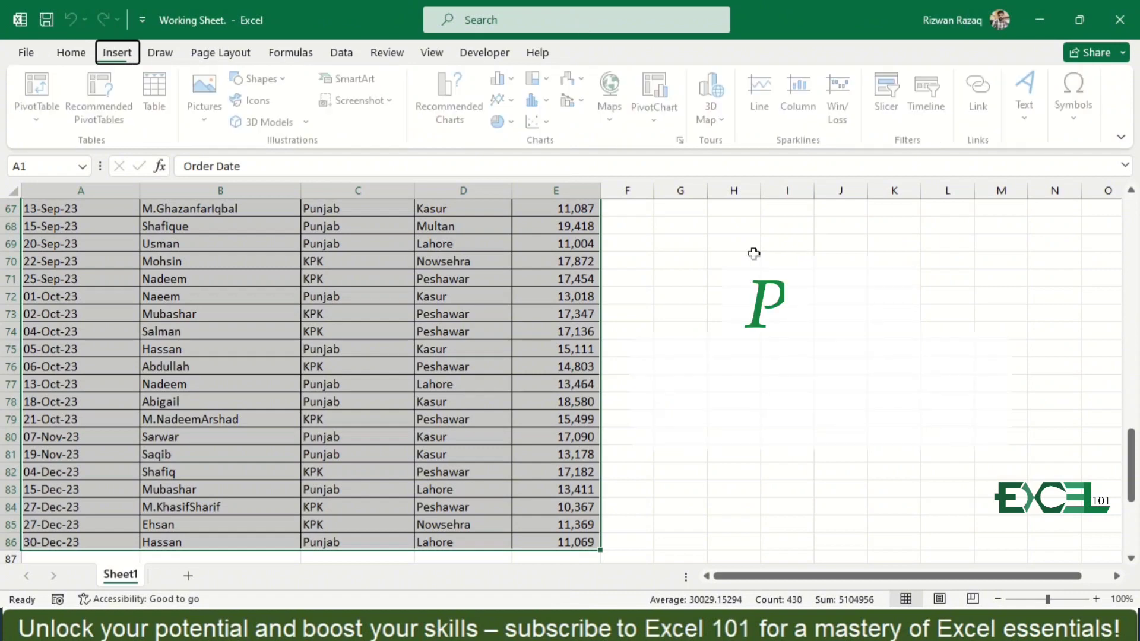
key(v)
key(t)
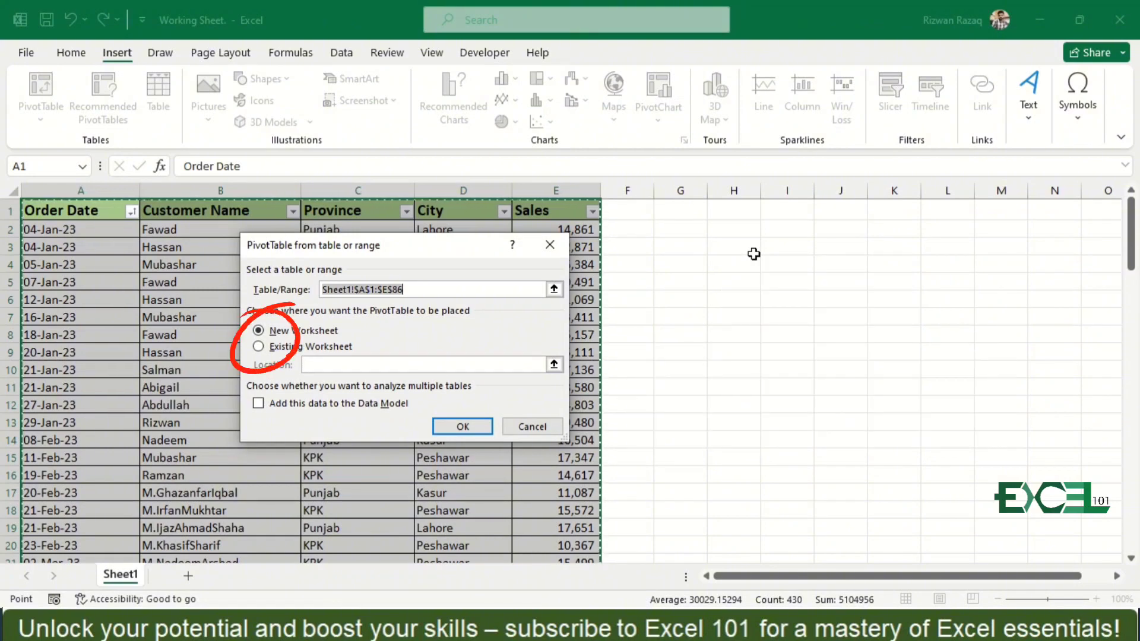
click(258, 347)
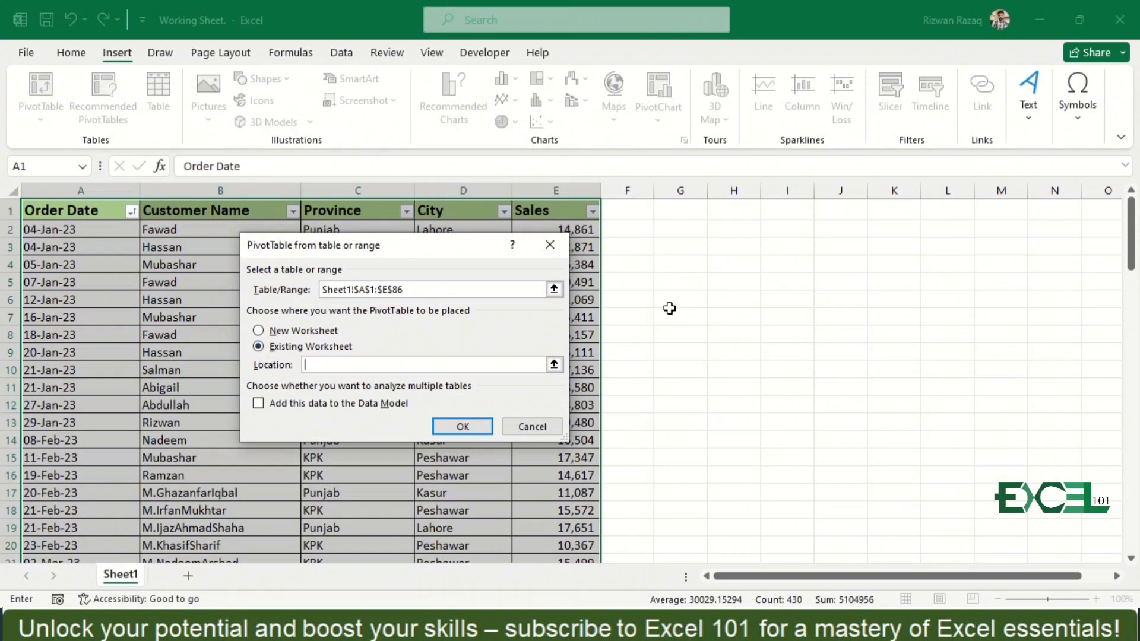
click(770, 291)
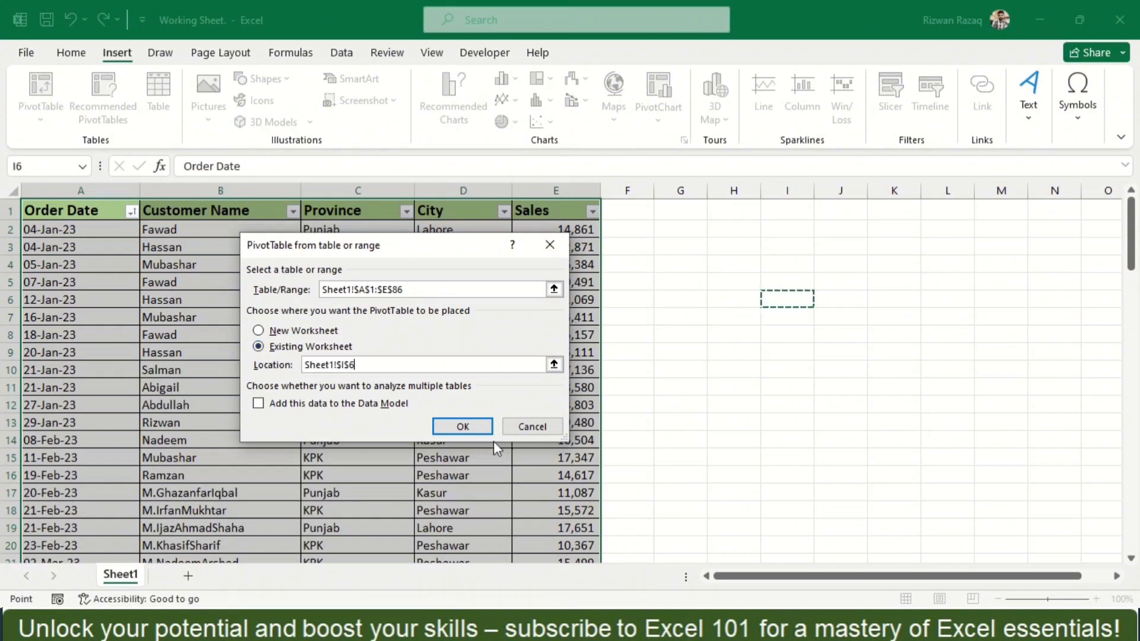
click(470, 428)
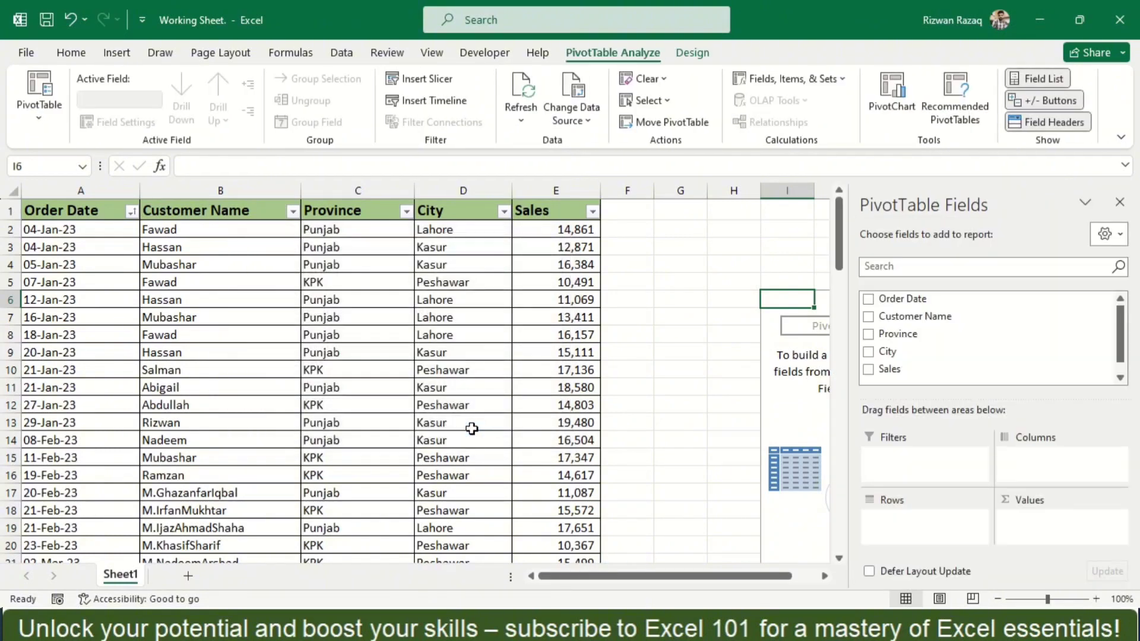
key(ctrl+z)
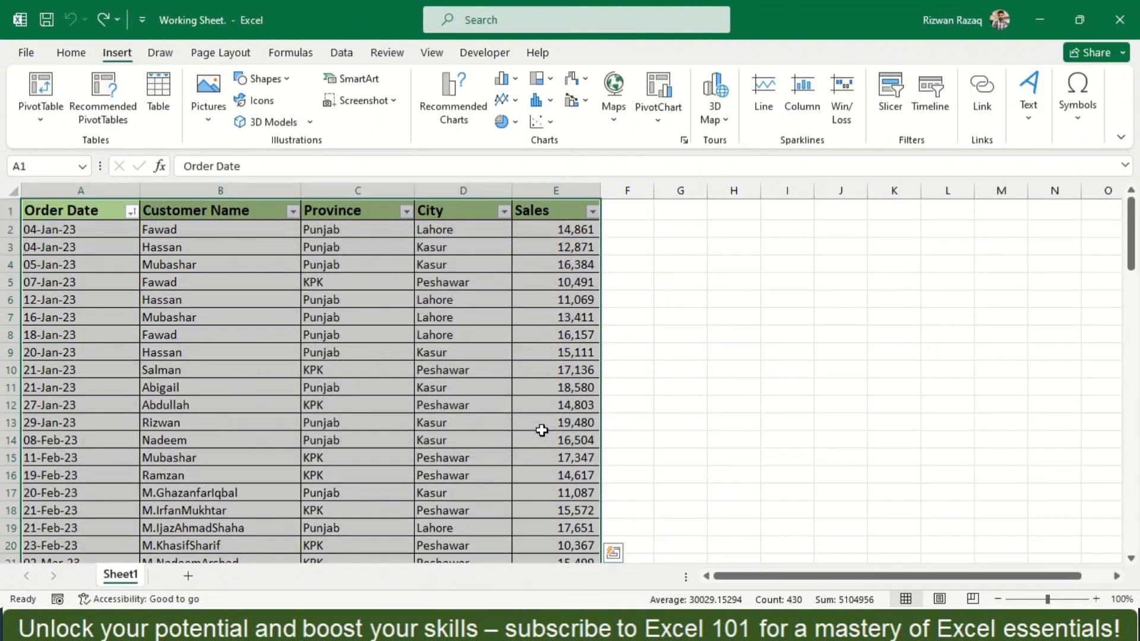
Insert a PivotTable based on Sheet1!A1:E86 in a new worksheet.
key(alt)
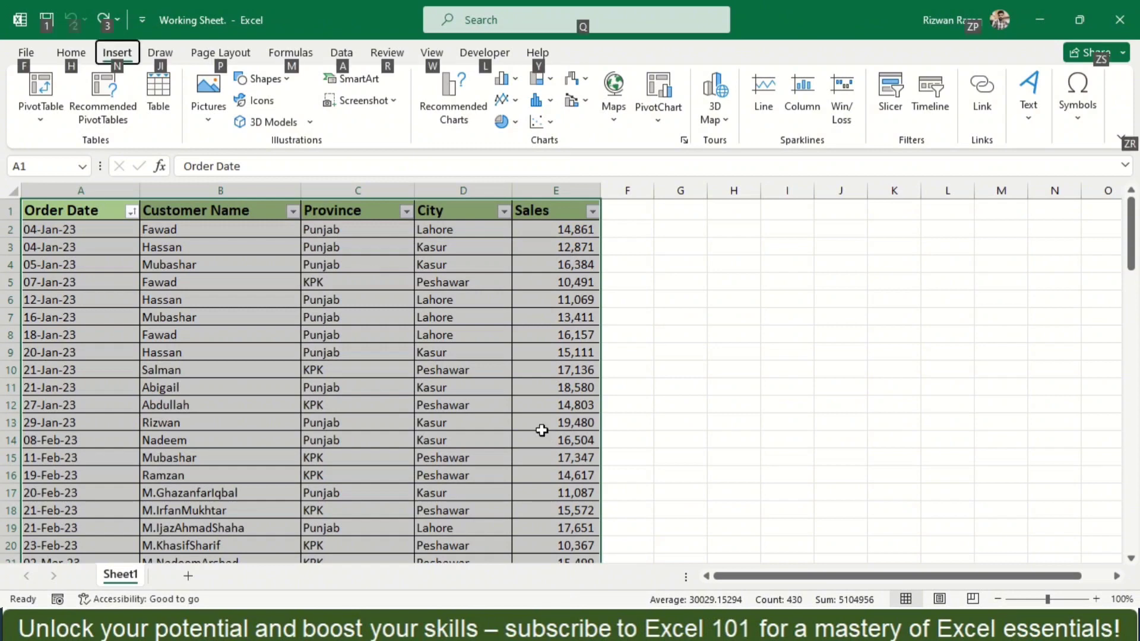
key(n)
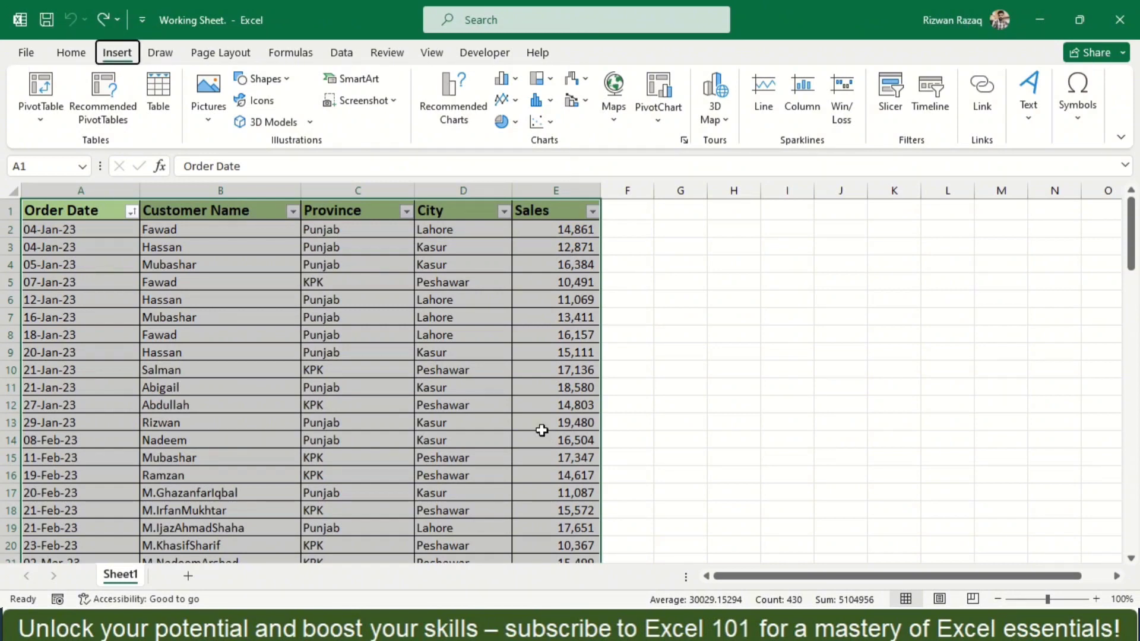
key(v)
key(t)
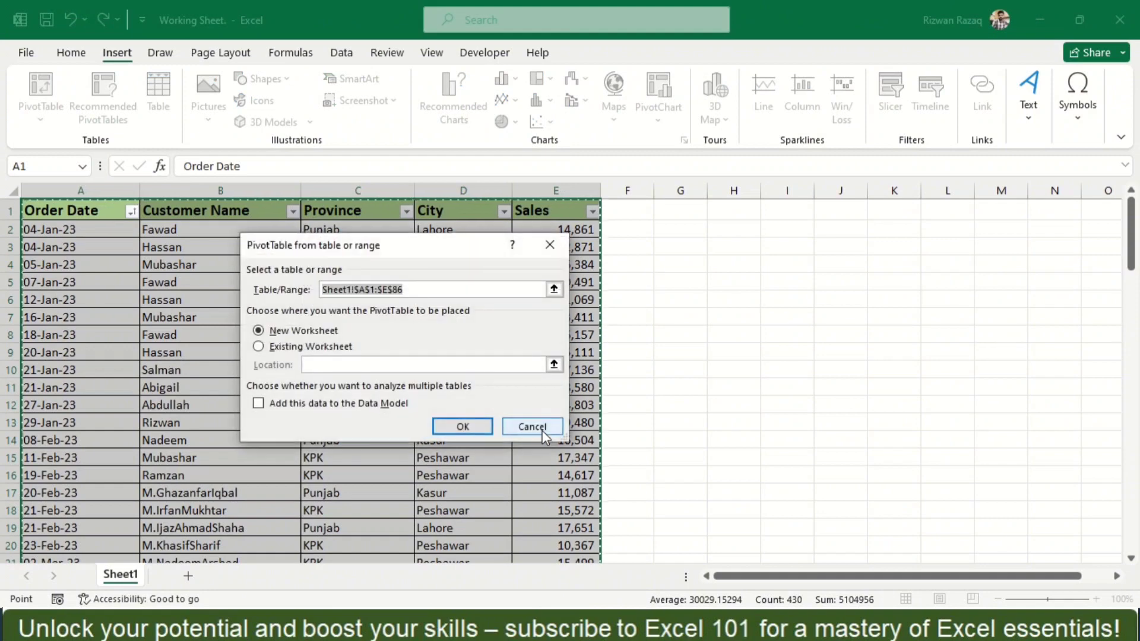
key(Return)
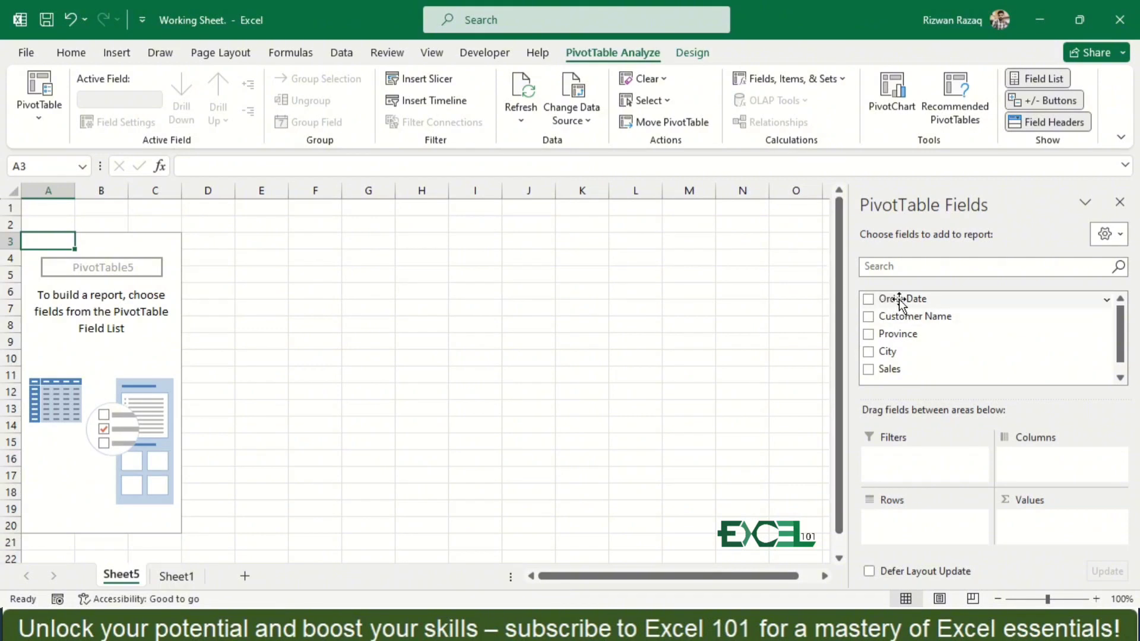
Add Order Date to the PivotTable's Rows area and Sales to its Values area.
drag(903, 300, 894, 524)
drag(902, 371, 1043, 541)
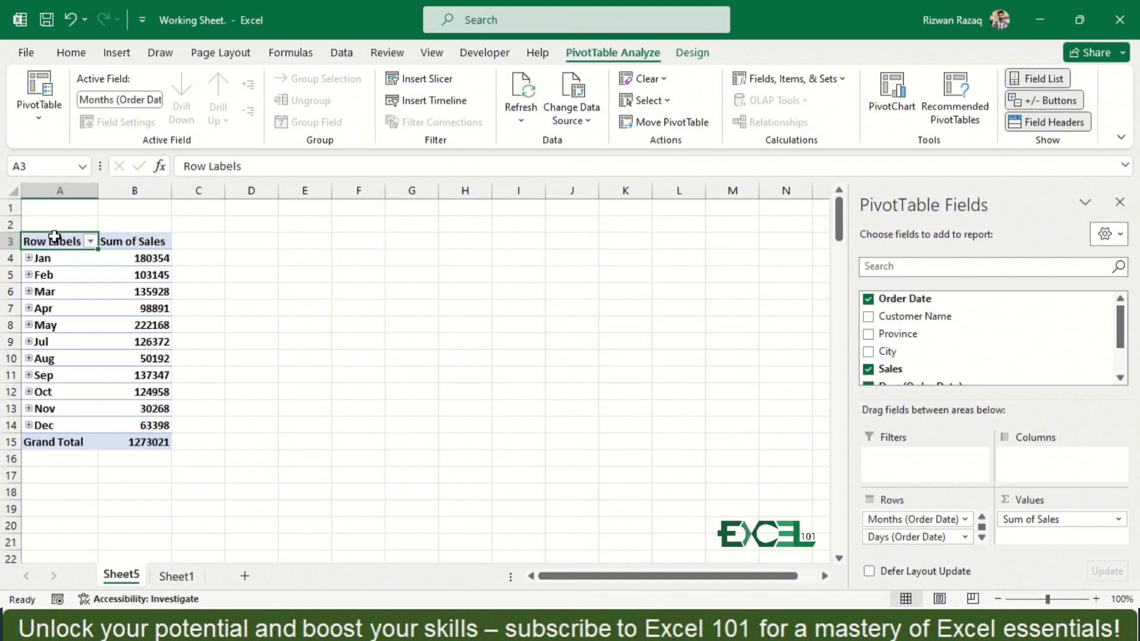
Try grouping the order dates in the row labels by Days only, and undo the change.
click(59, 261)
right_click(62, 265)
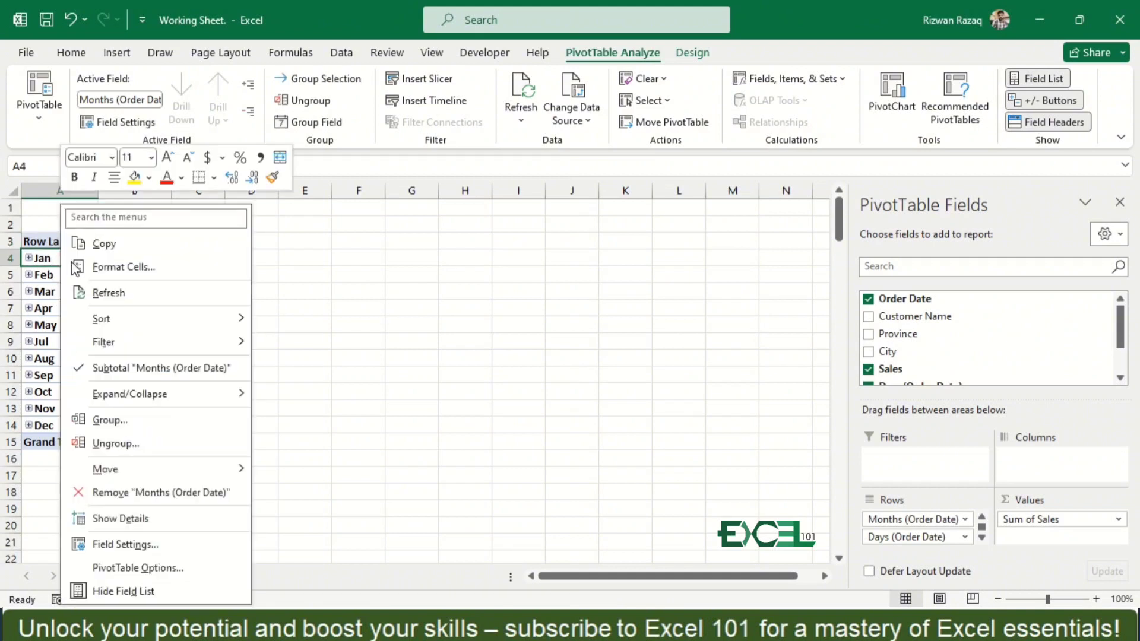
click(118, 426)
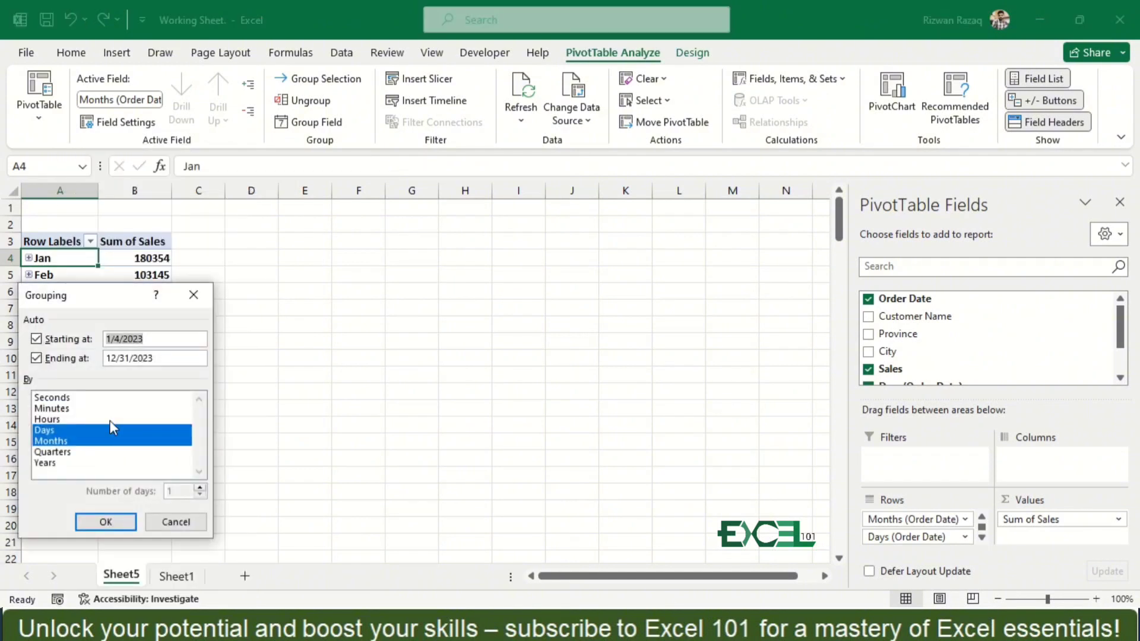
click(59, 440)
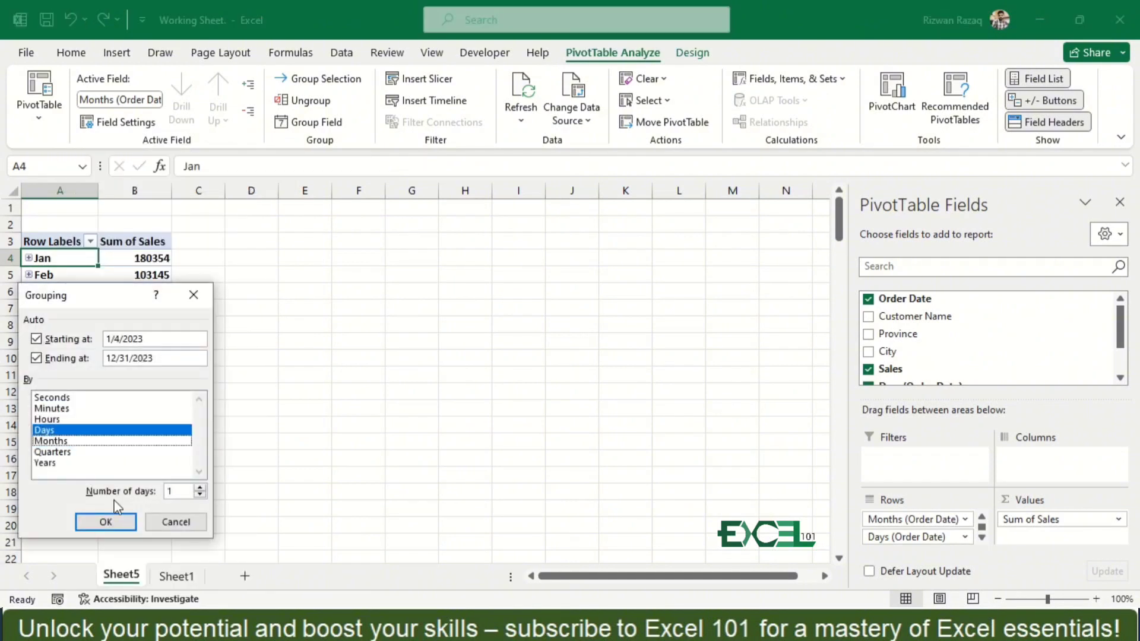
click(106, 522)
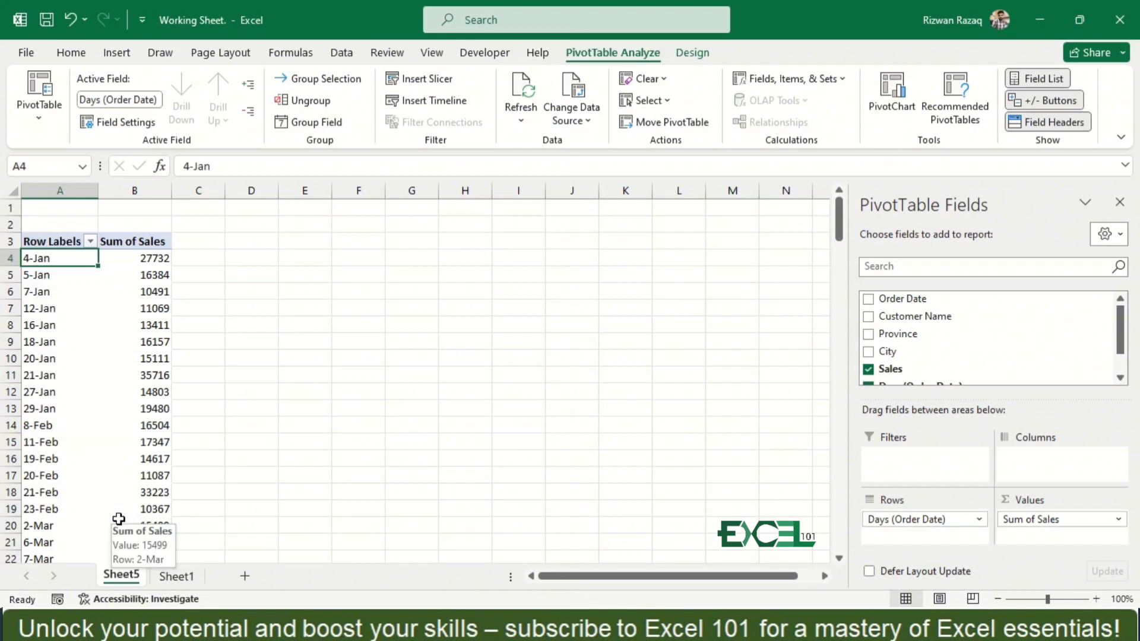
key(ctrl+z)
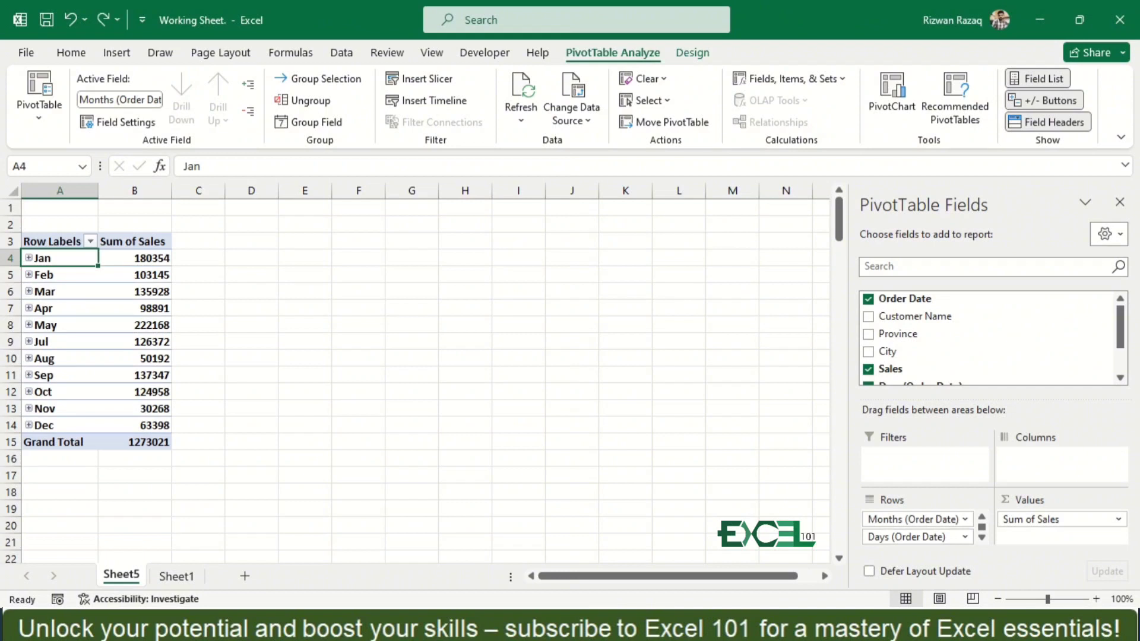
Remove the Months (Order Date) field from the PivotTable's Rows area.
click(927, 519)
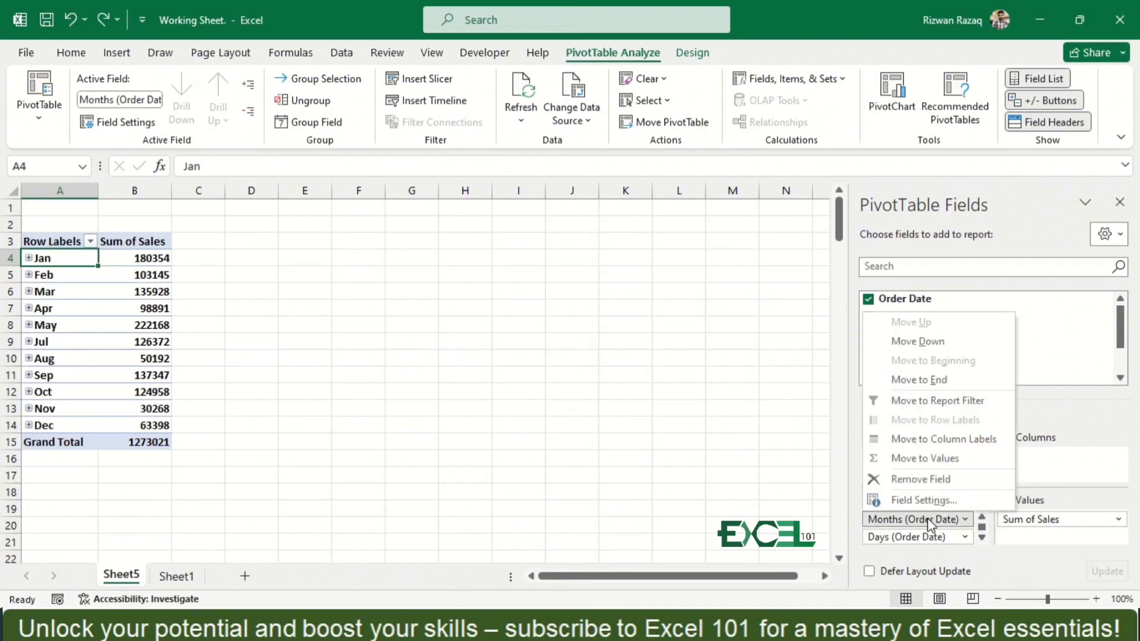
click(920, 479)
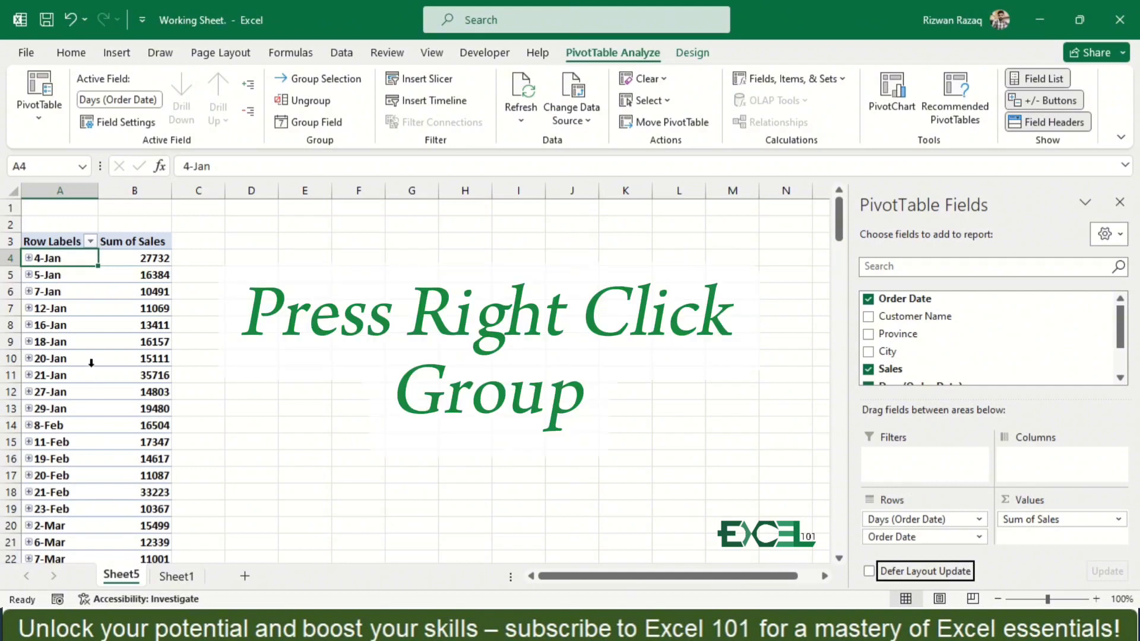
Group the order dates in the row labels by Days and Months.
click(70, 263)
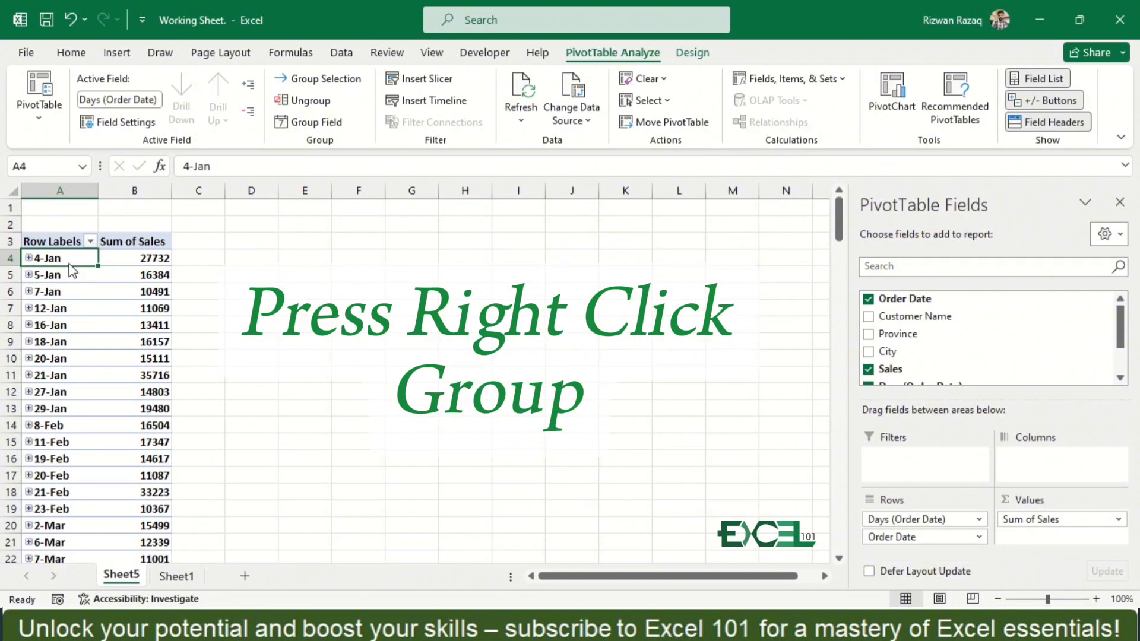
right_click(70, 264)
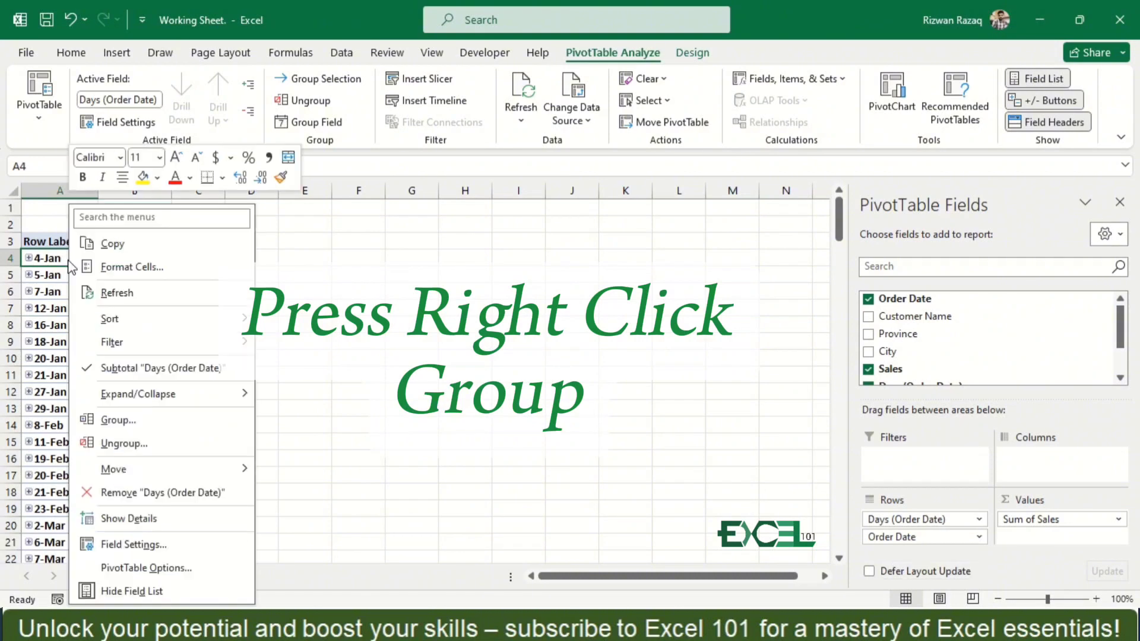
click(126, 420)
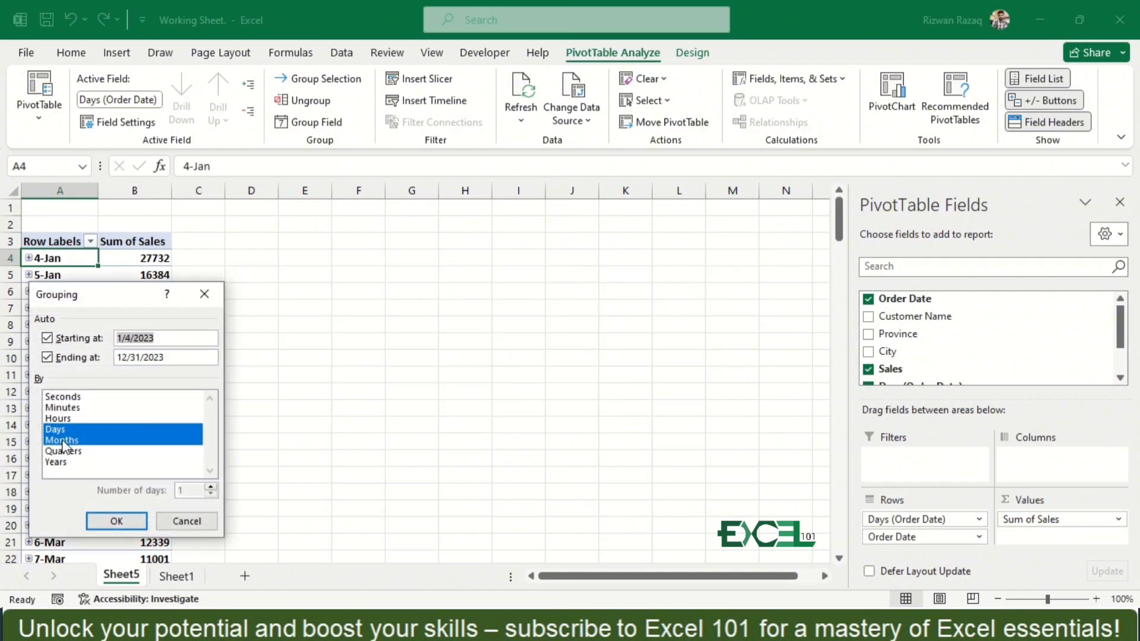
click(63, 440)
click(63, 440)
click(110, 515)
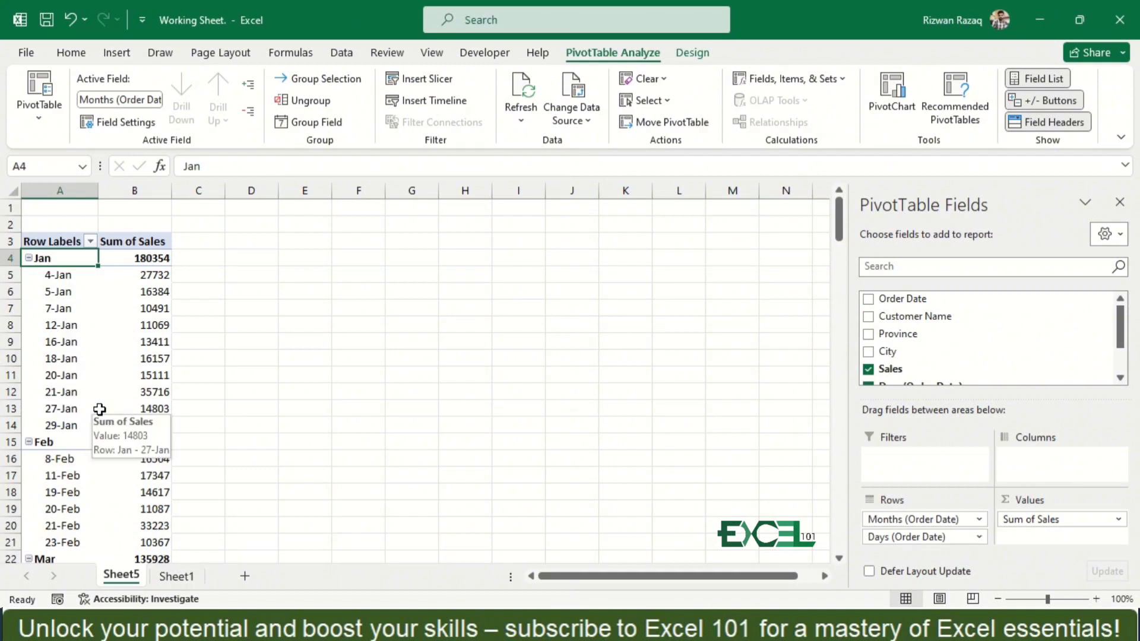
Collapse the daily details under Jan, Feb, Mar, Apr, May and Jul in the PivotTable.
click(29, 259)
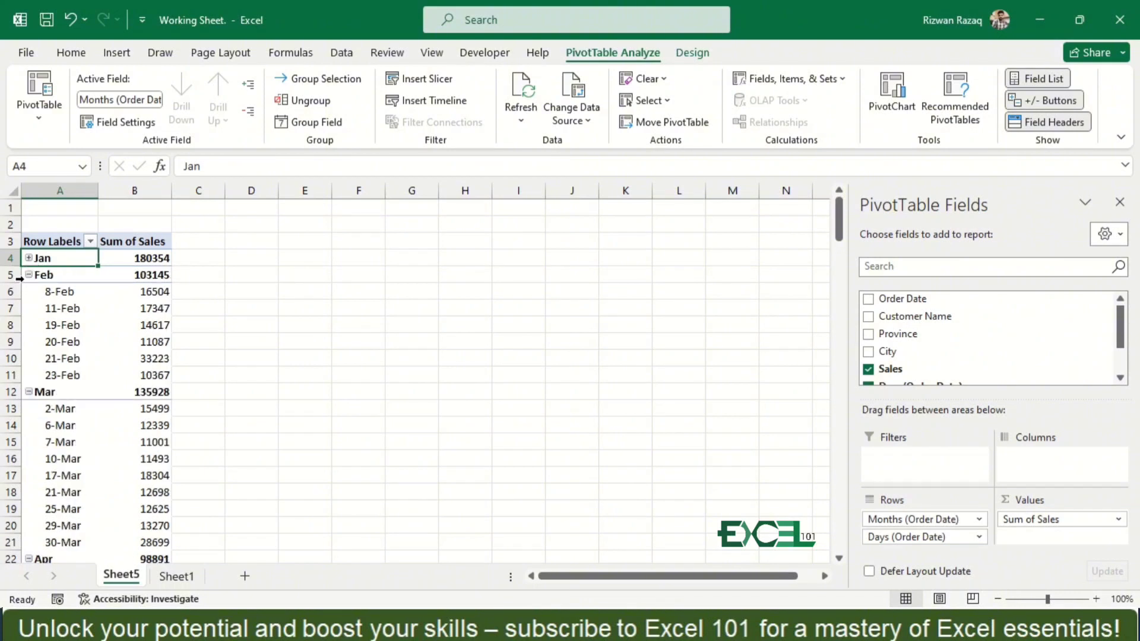
click(28, 275)
click(29, 292)
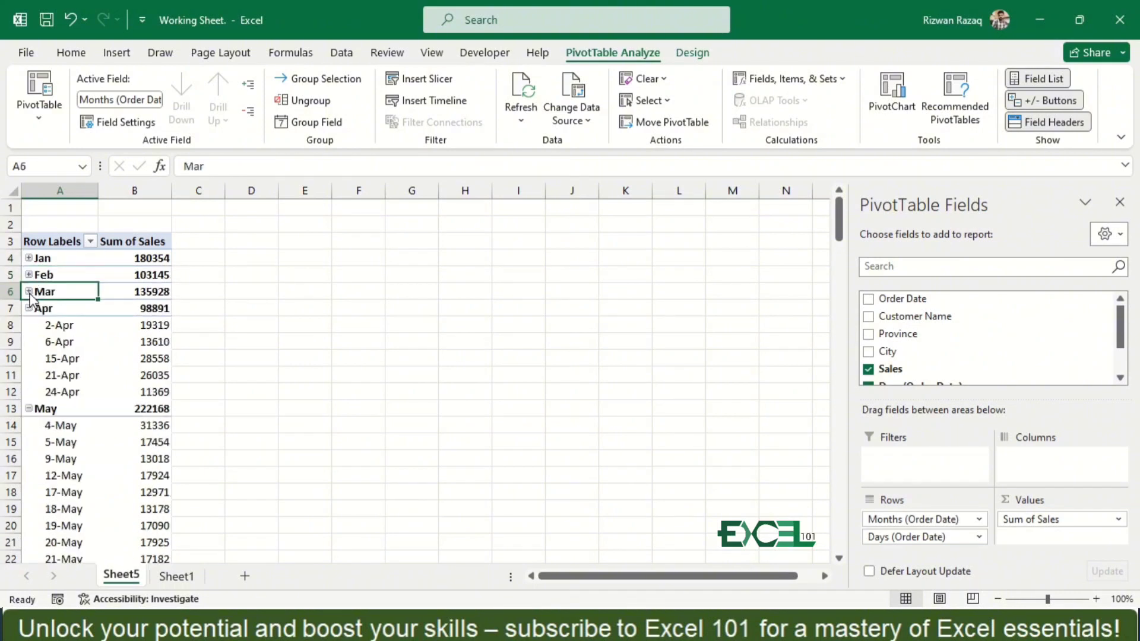
click(29, 308)
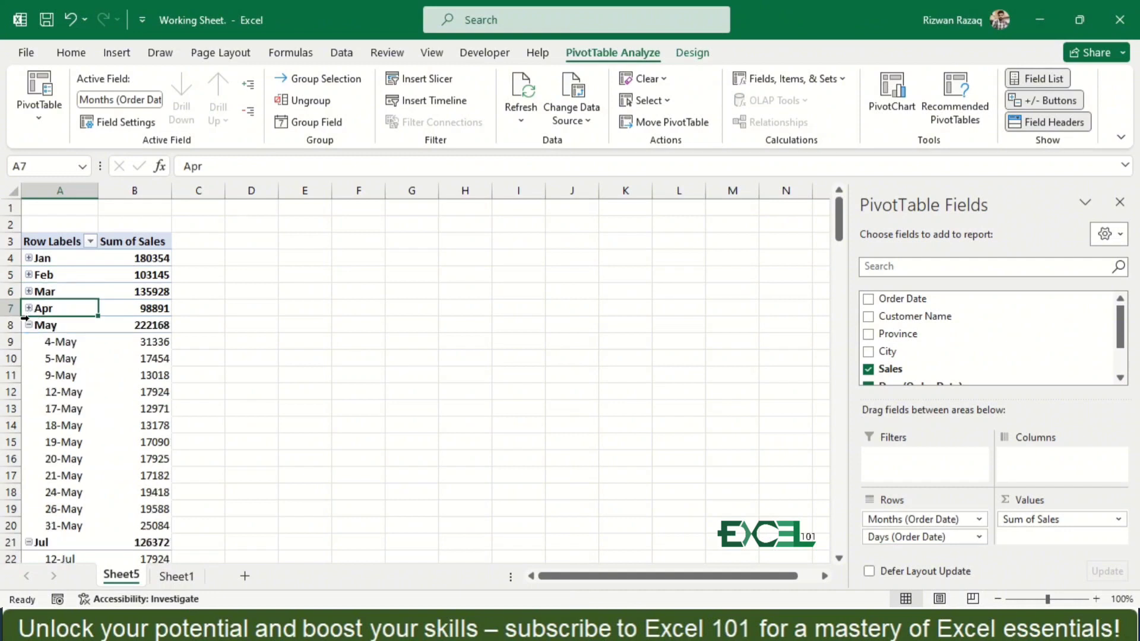
click(28, 325)
click(25, 343)
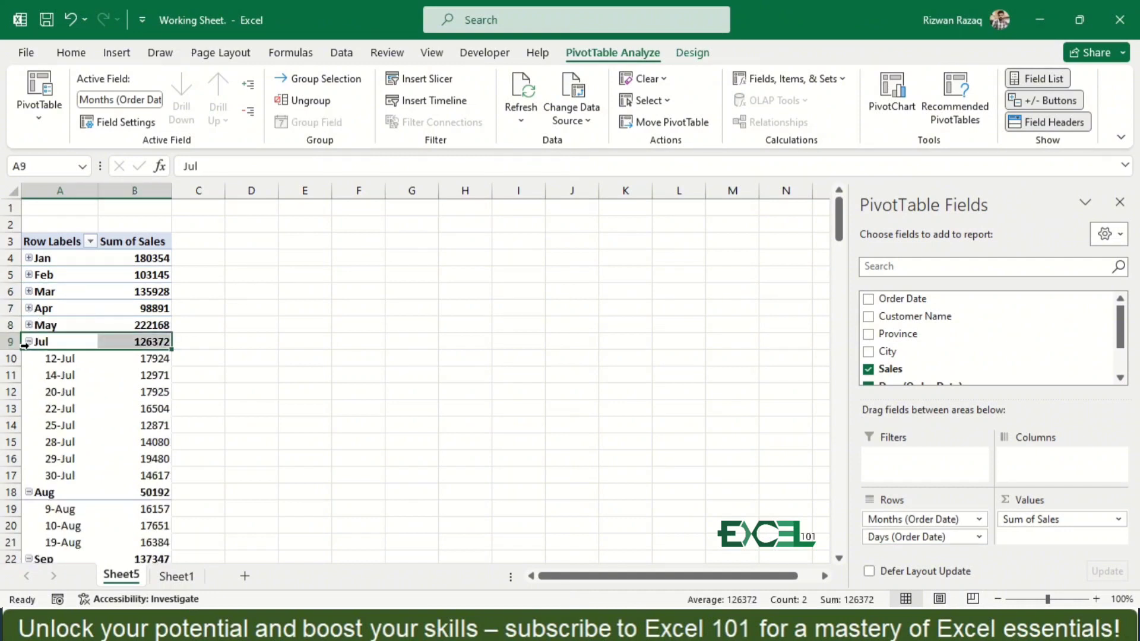
click(29, 342)
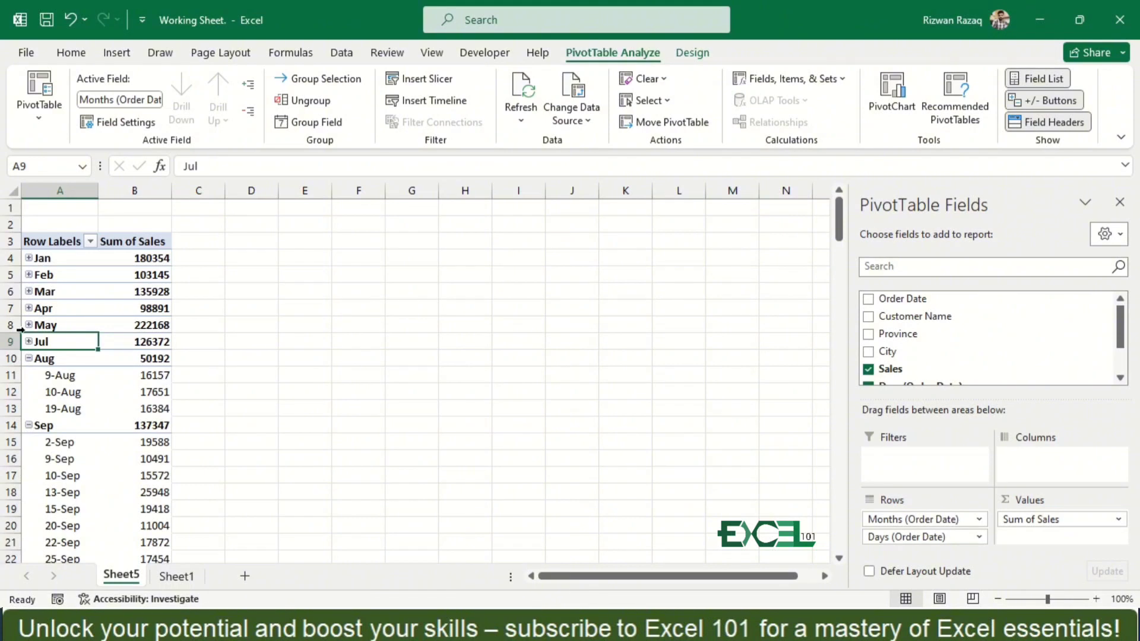
Add Quarters to the Days and Months grouping of the PivotTable's order dates.
right_click(50, 264)
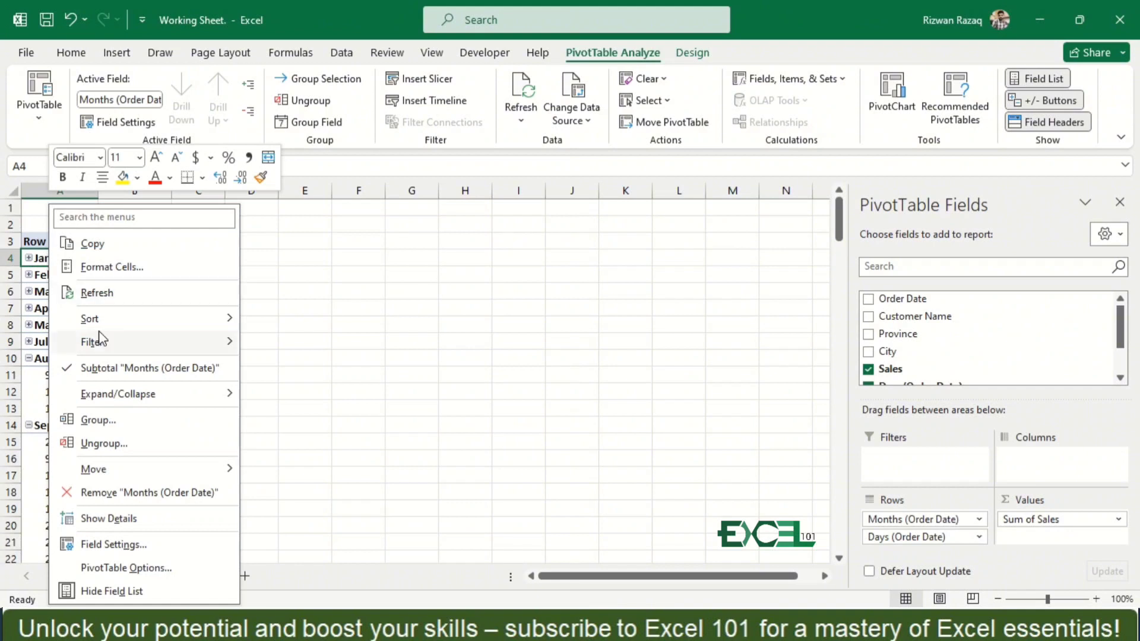
click(100, 422)
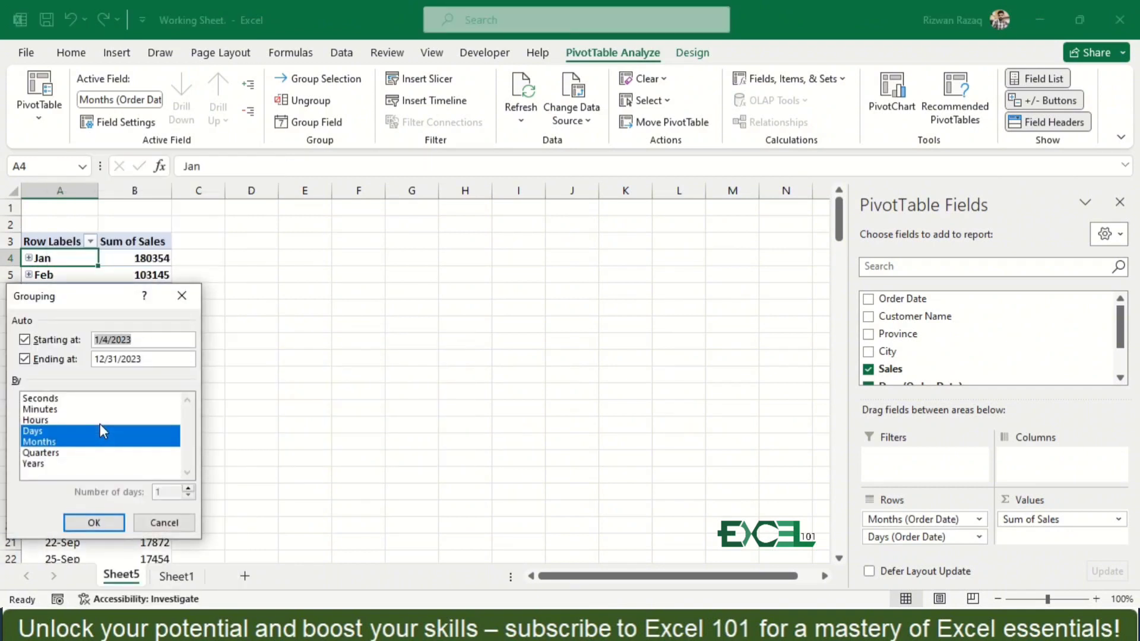
click(46, 456)
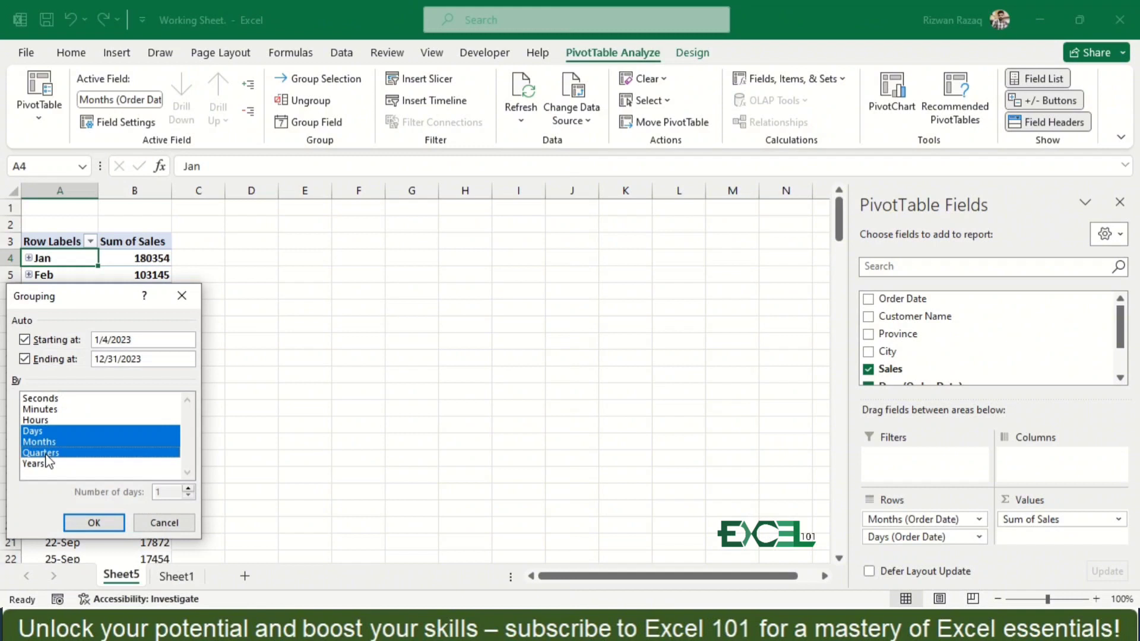
click(93, 522)
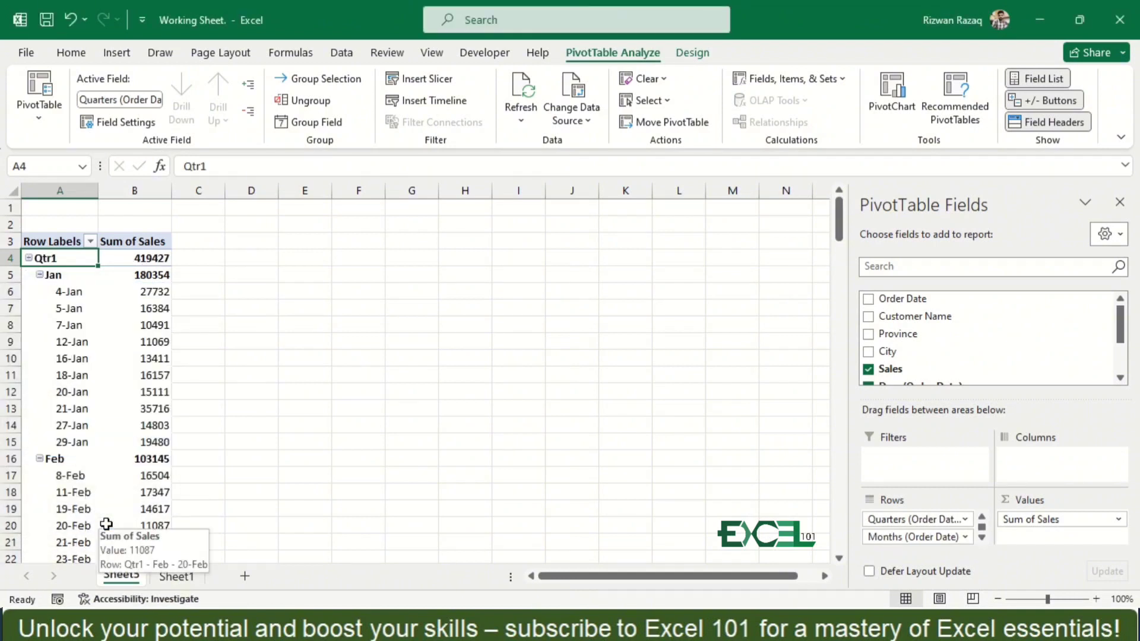
Collapse Qtr1, Qtr2, Qtr3 and Qtr4 in the PivotTable and select the Qtr1 label.
click(29, 258)
click(28, 275)
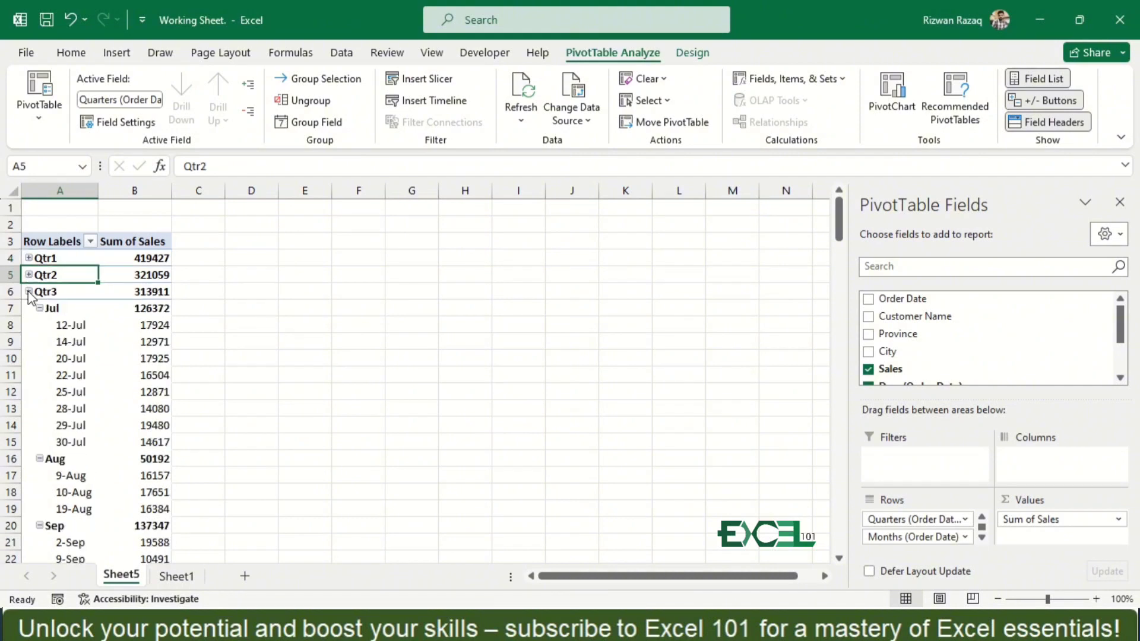
click(28, 291)
click(29, 308)
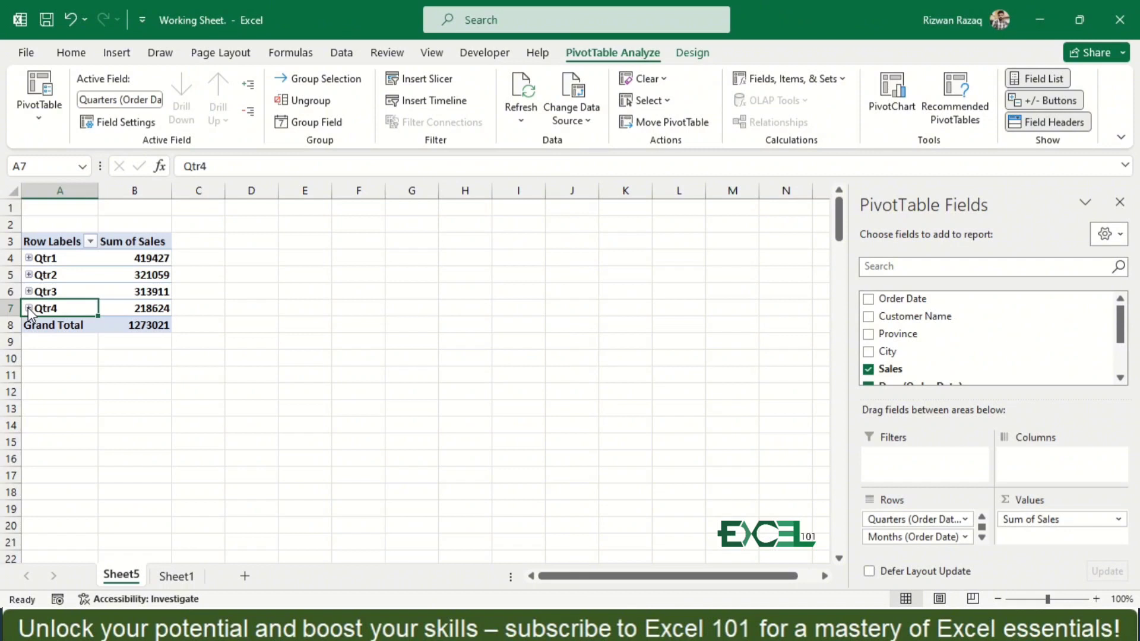
click(79, 262)
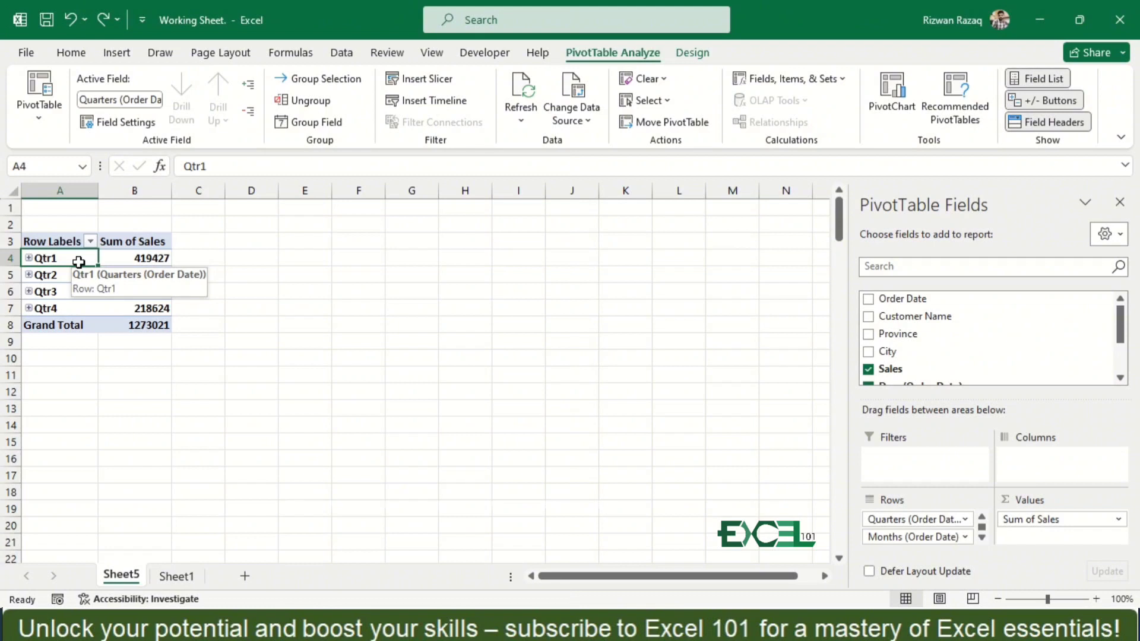
Copy the whole quarterly PivotTable starting at A3 and paste a duplicate of it at E3.
key(Up)
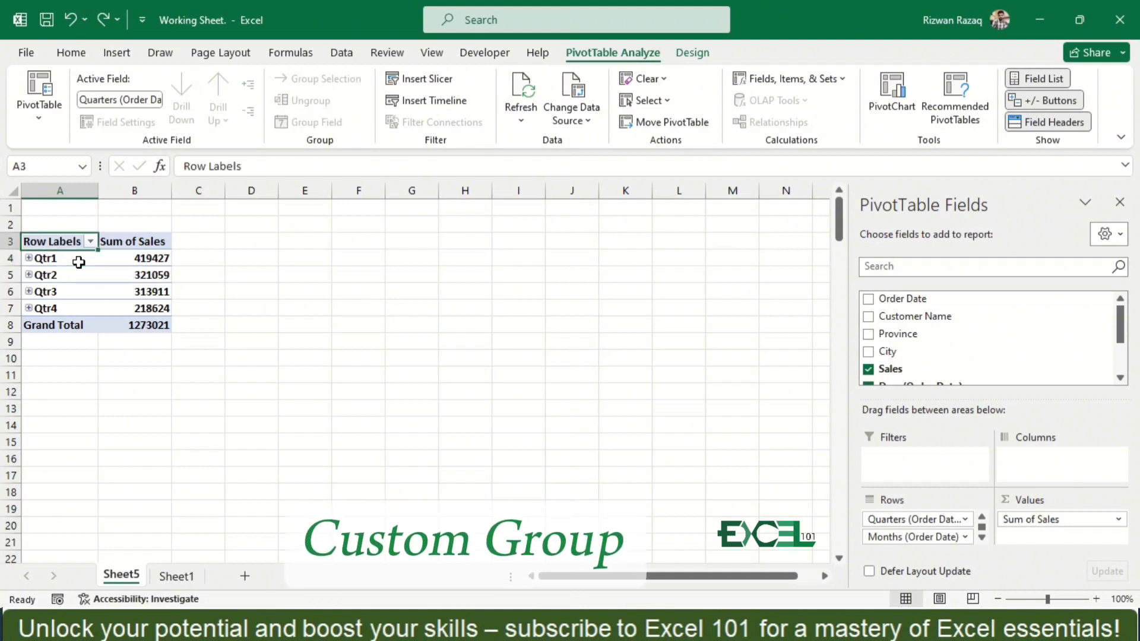
key(ctrl+a)
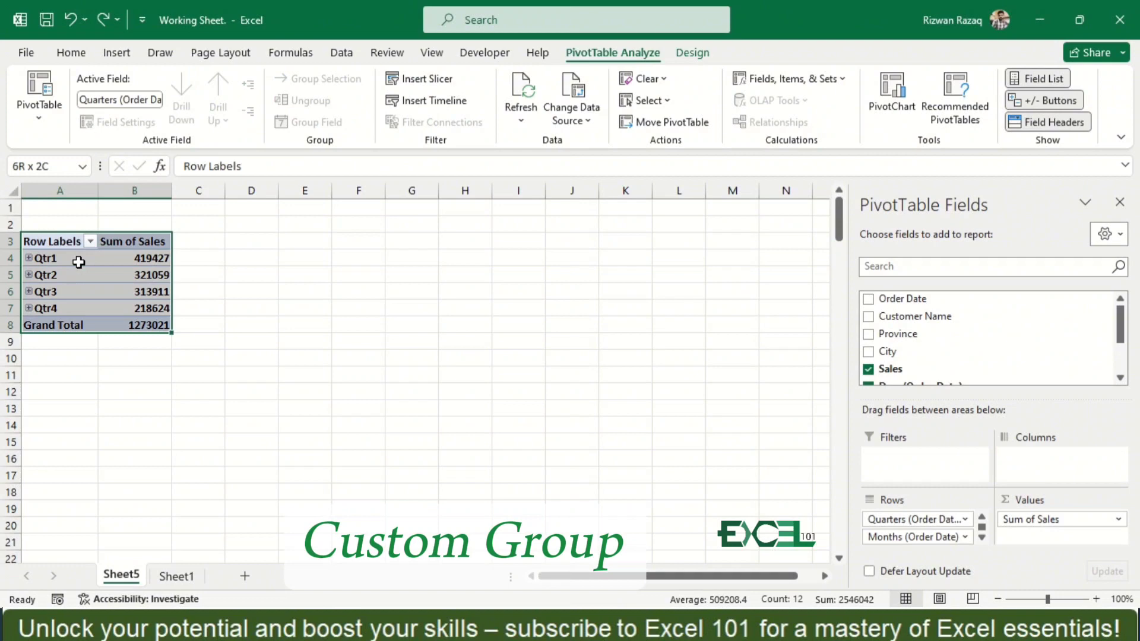
key(ctrl+c)
key(Right)
key(Right)
key(Right)
key(Right)
key(ctrl+v)
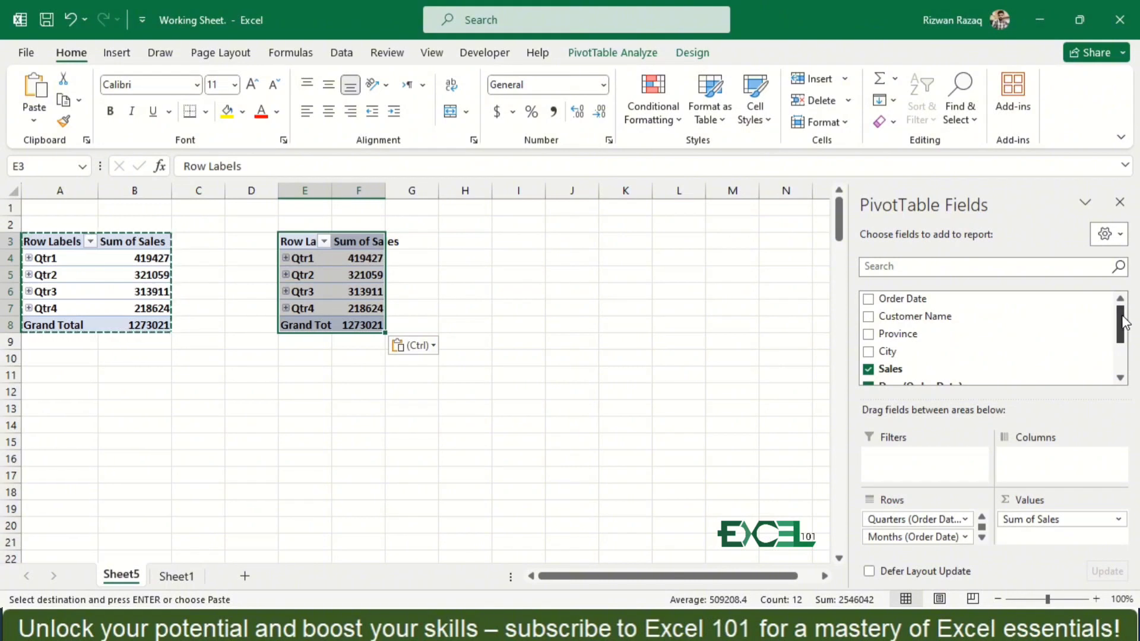
Replace the Days, Months and Quarters fields in the copied PivotTable's rows with City.
drag(1122, 316, 1121, 347)
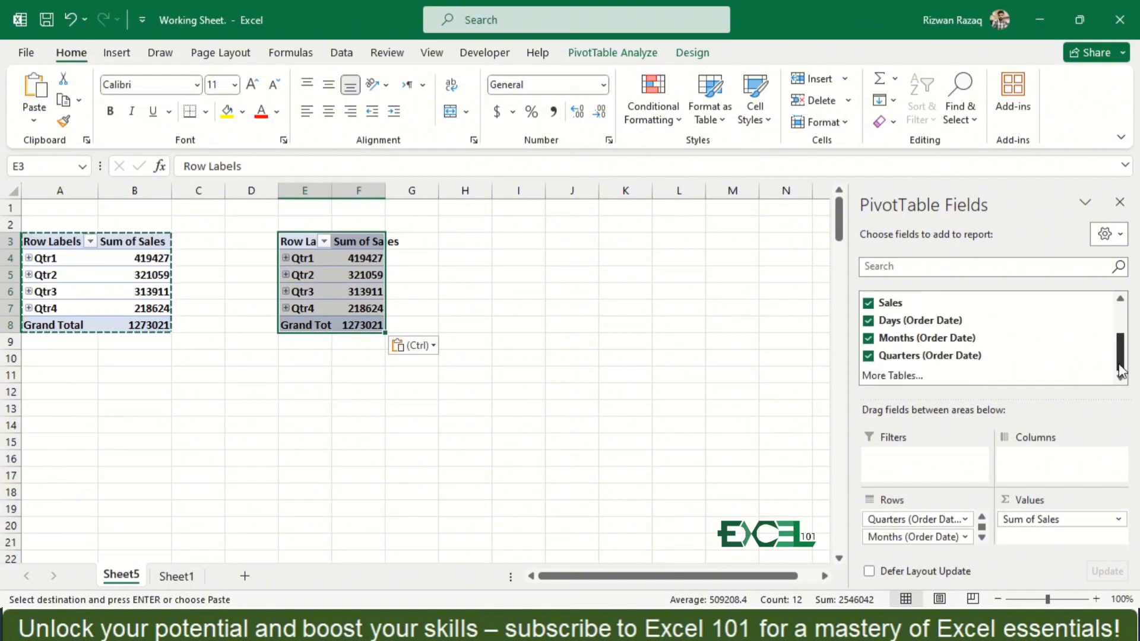
click(869, 321)
click(869, 338)
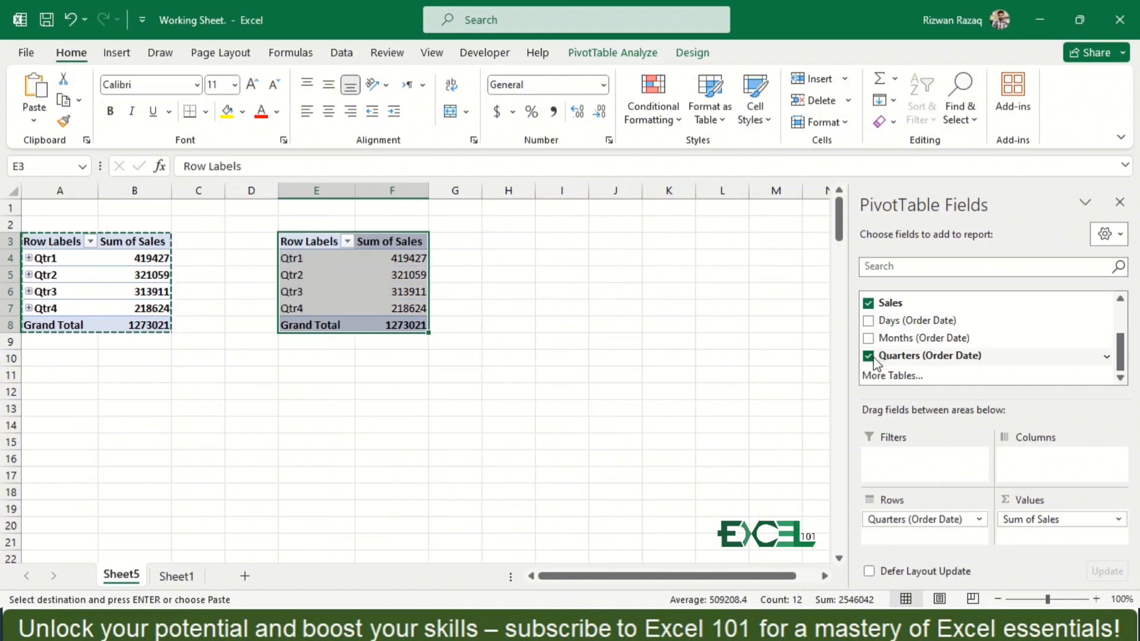
click(869, 356)
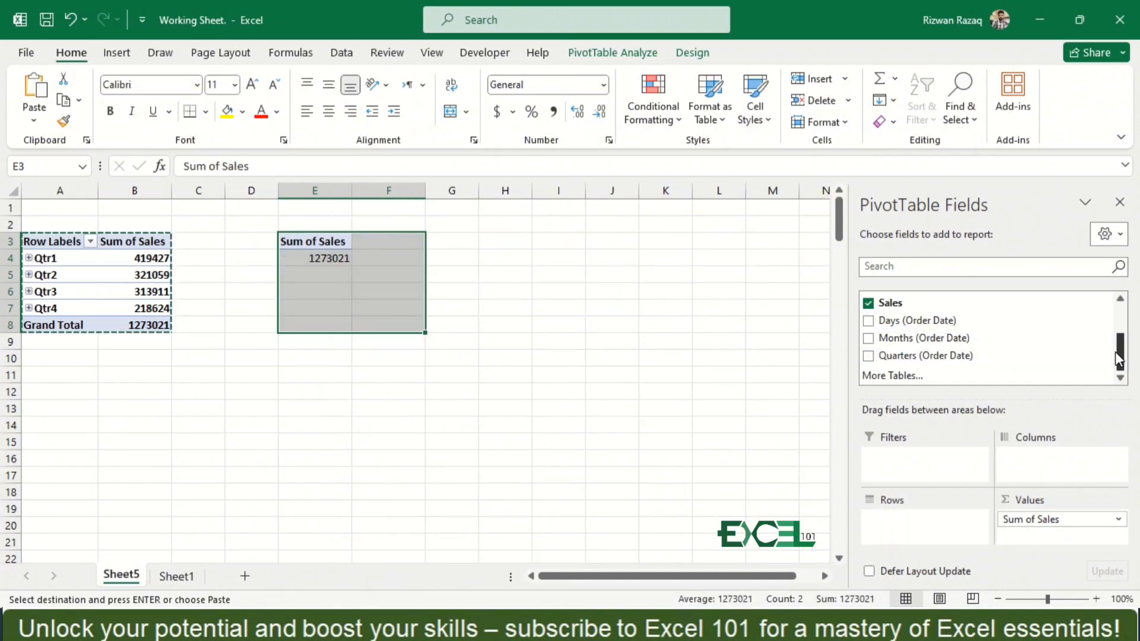
drag(1117, 355, 1117, 346)
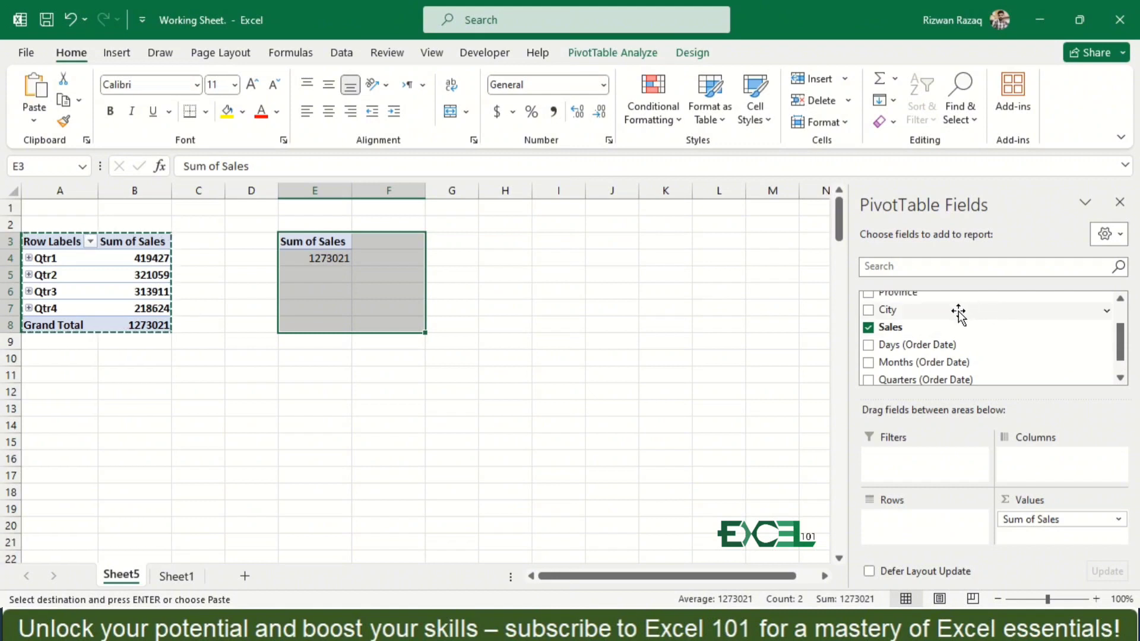
drag(959, 310, 947, 525)
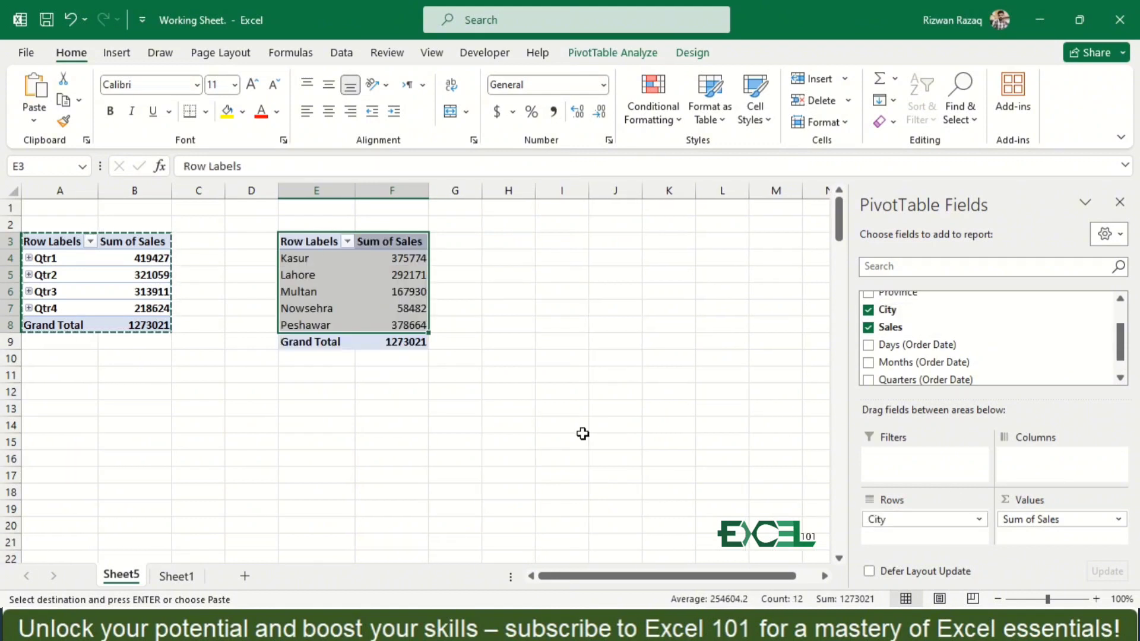
Group the Kasur and Lahore row labels in the city PivotTable.
click(298, 264)
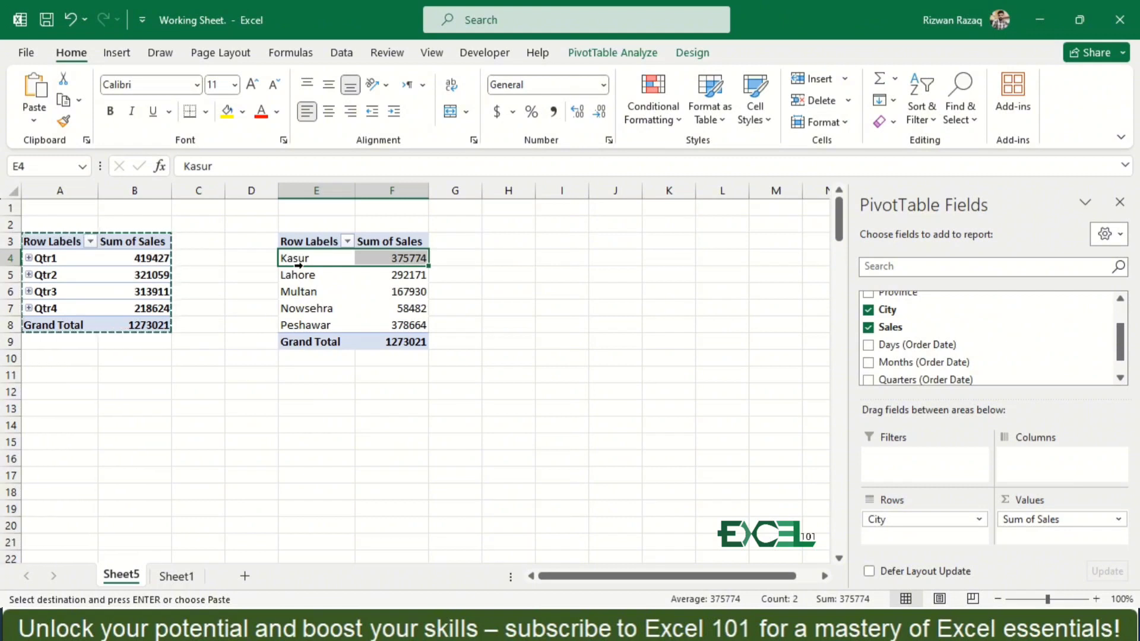
key(shift+Down)
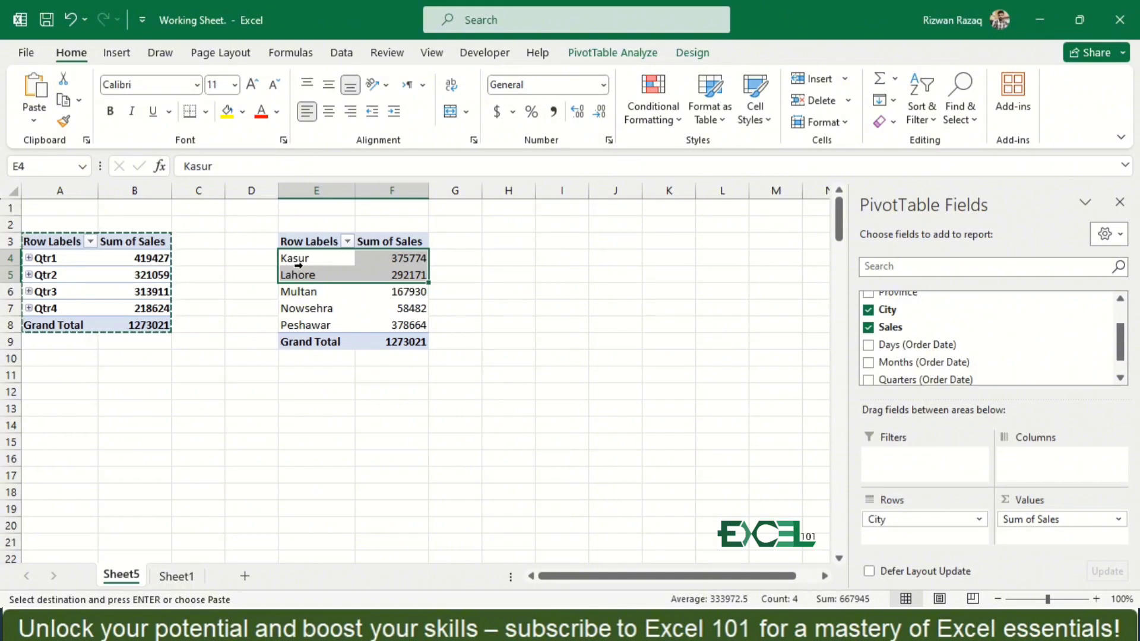
right_click(298, 265)
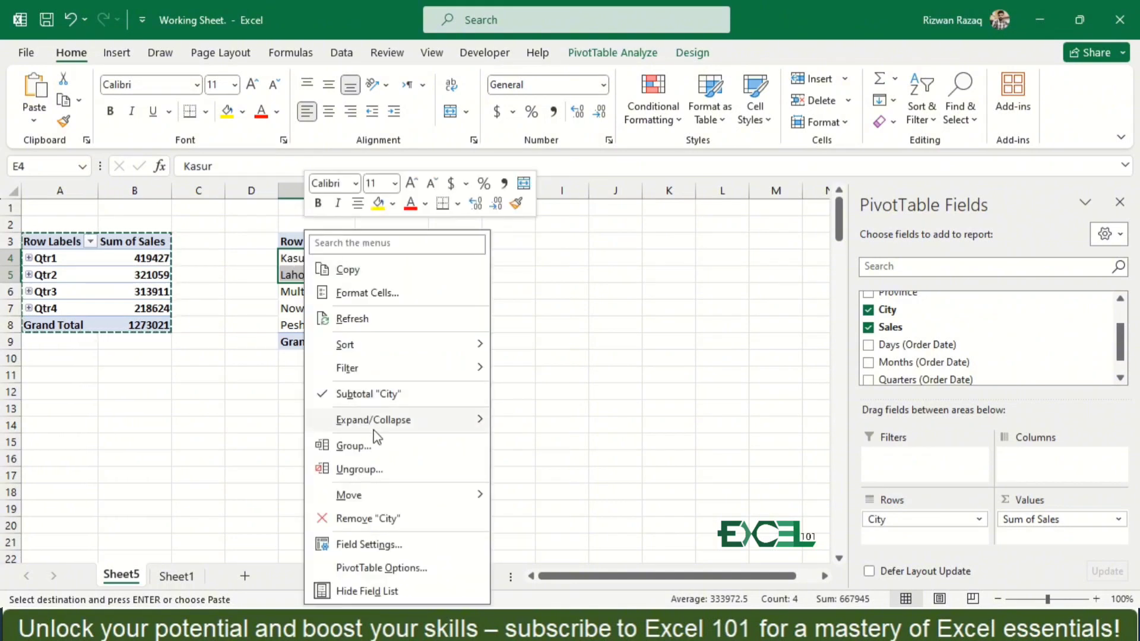
click(352, 446)
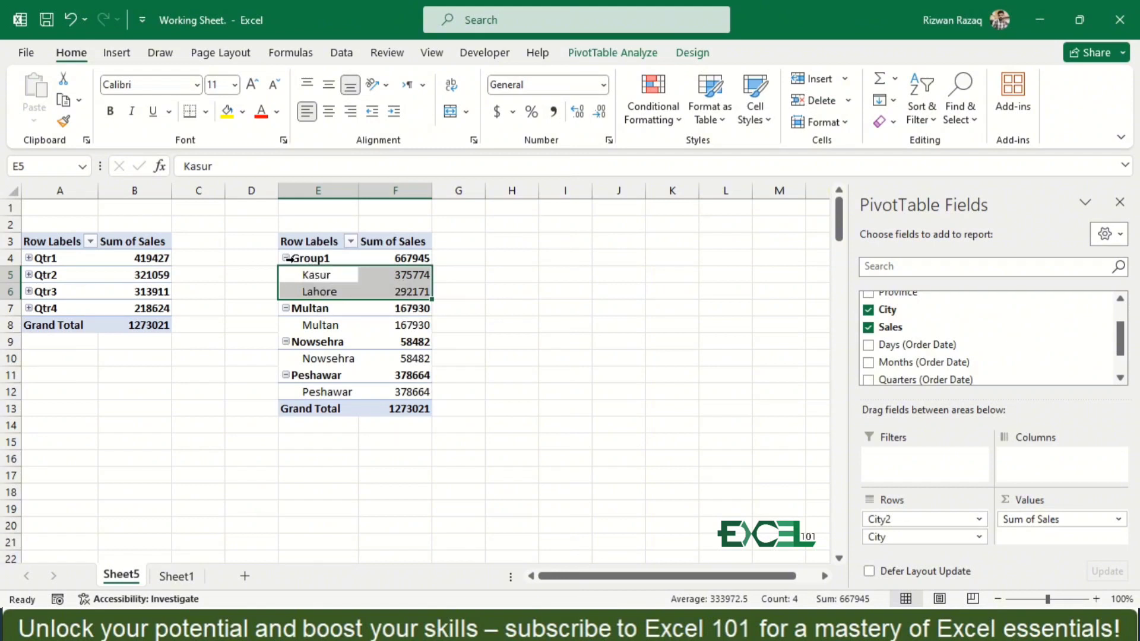
Rename the group containing Kasur and Lahore as Central.
click(315, 260)
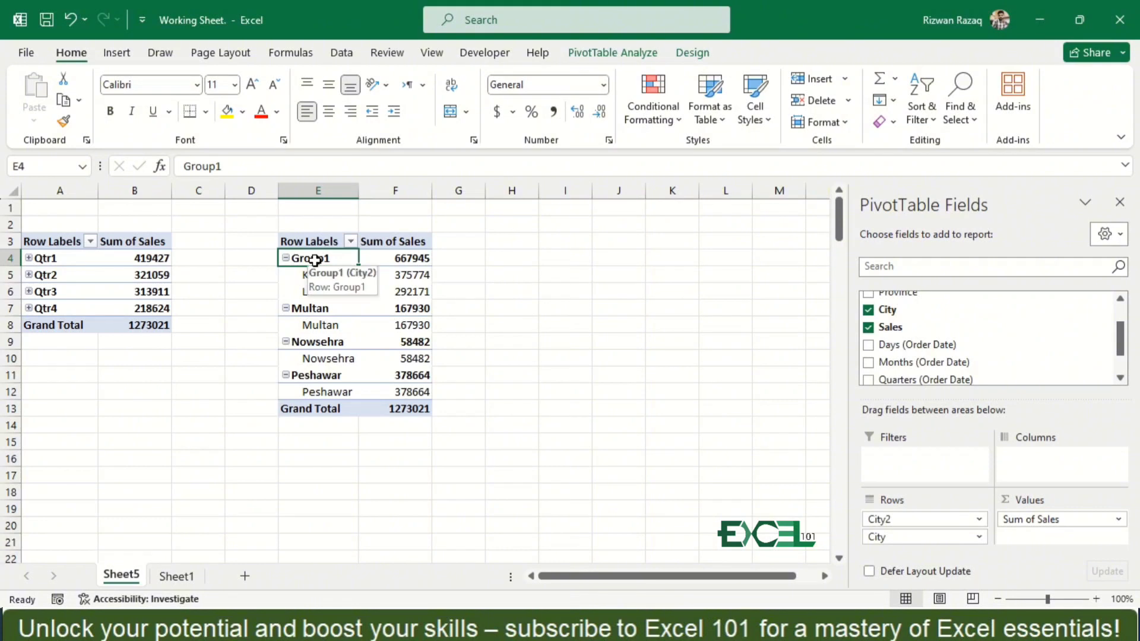
click(234, 165)
double_click(234, 166)
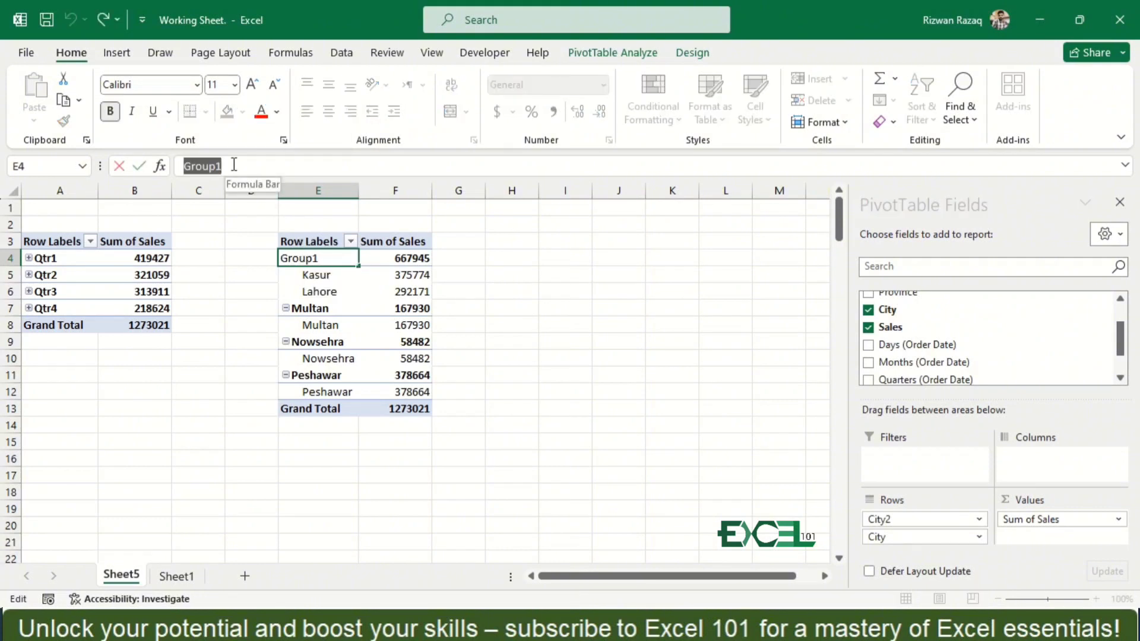
text(Central)
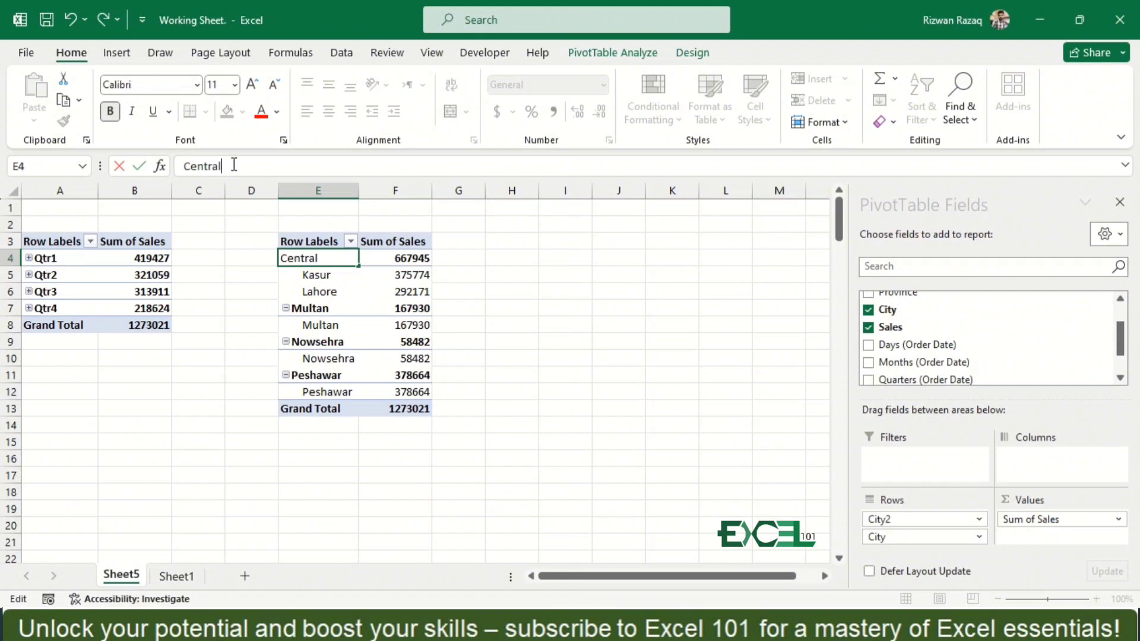
key(Return)
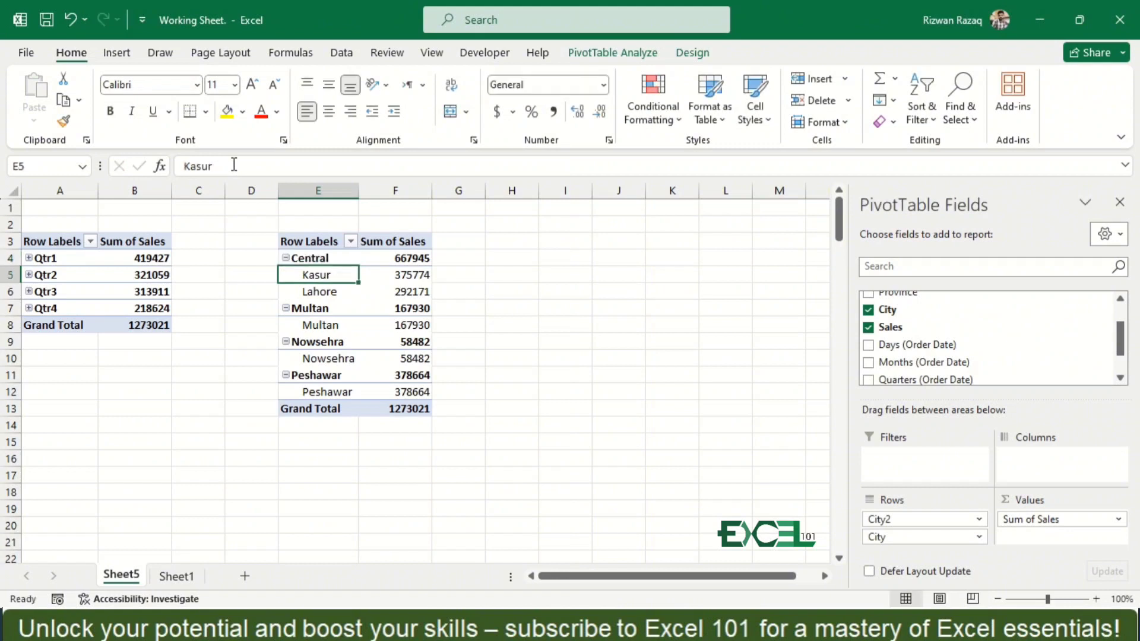
Group the Nowsehra and Peshawar city labels in the second PivotTable.
click(319, 326)
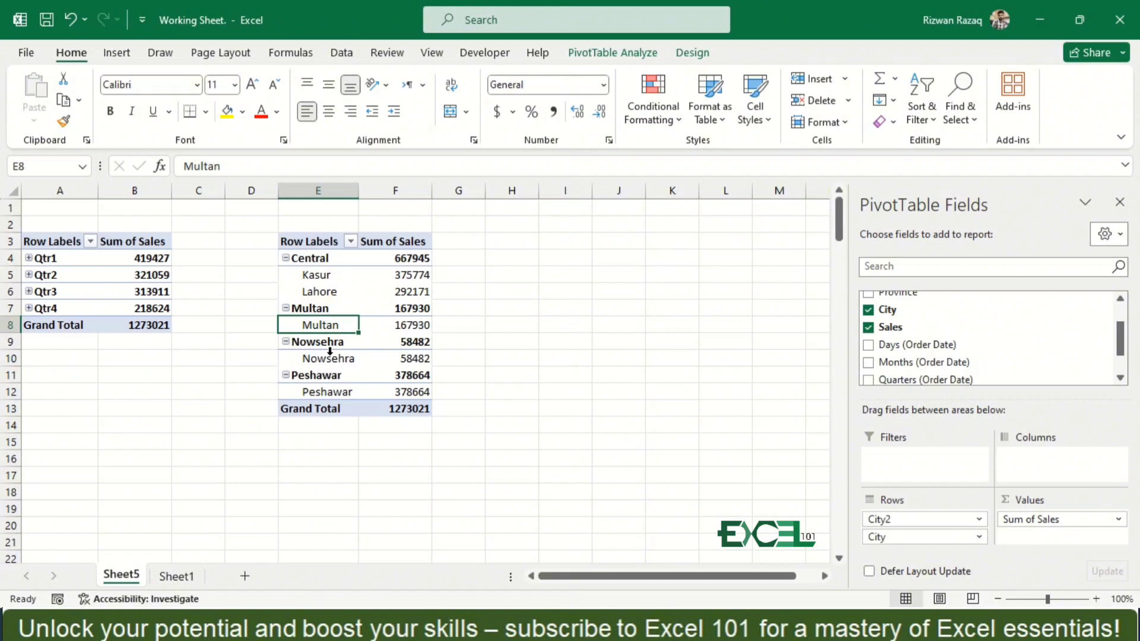
click(329, 352)
click(329, 359)
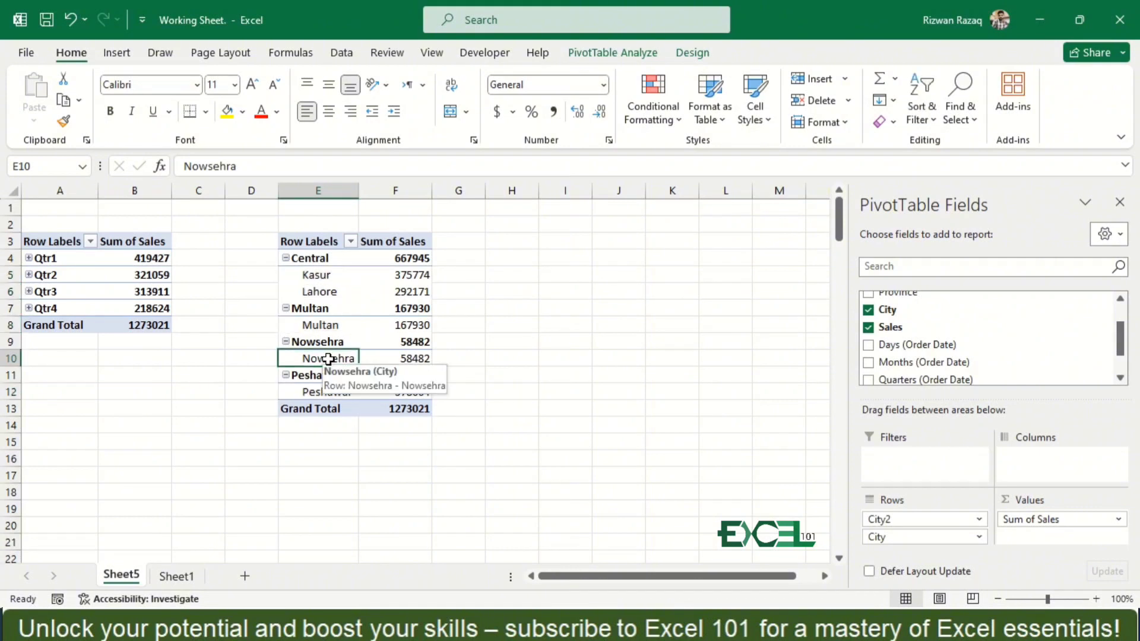
ctrl+click(317, 393)
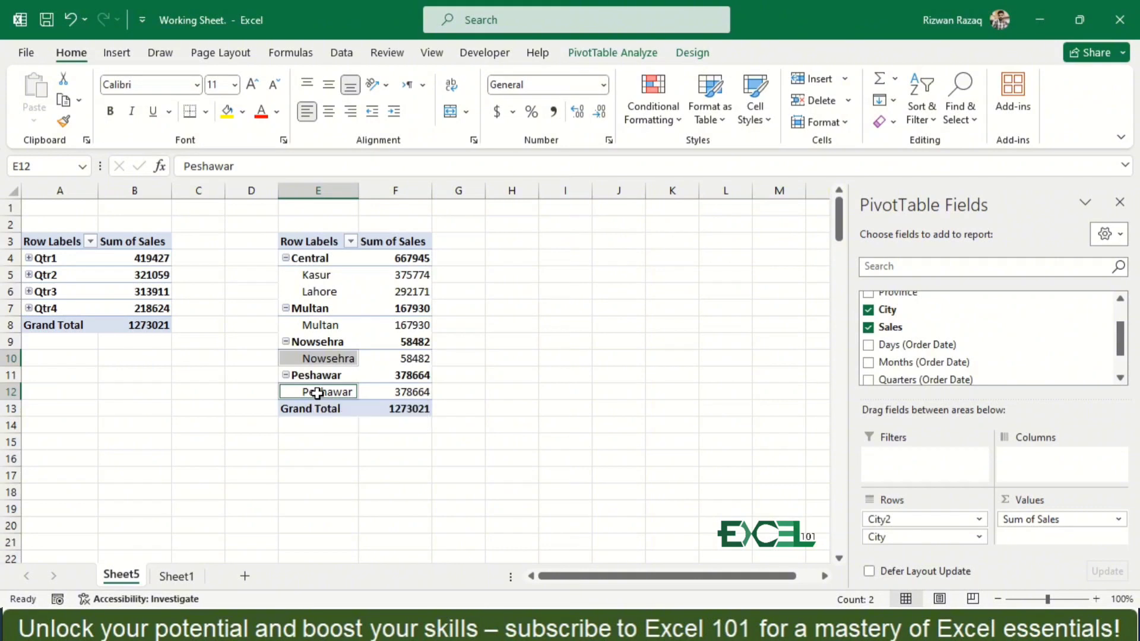
right_click(317, 392)
click(363, 235)
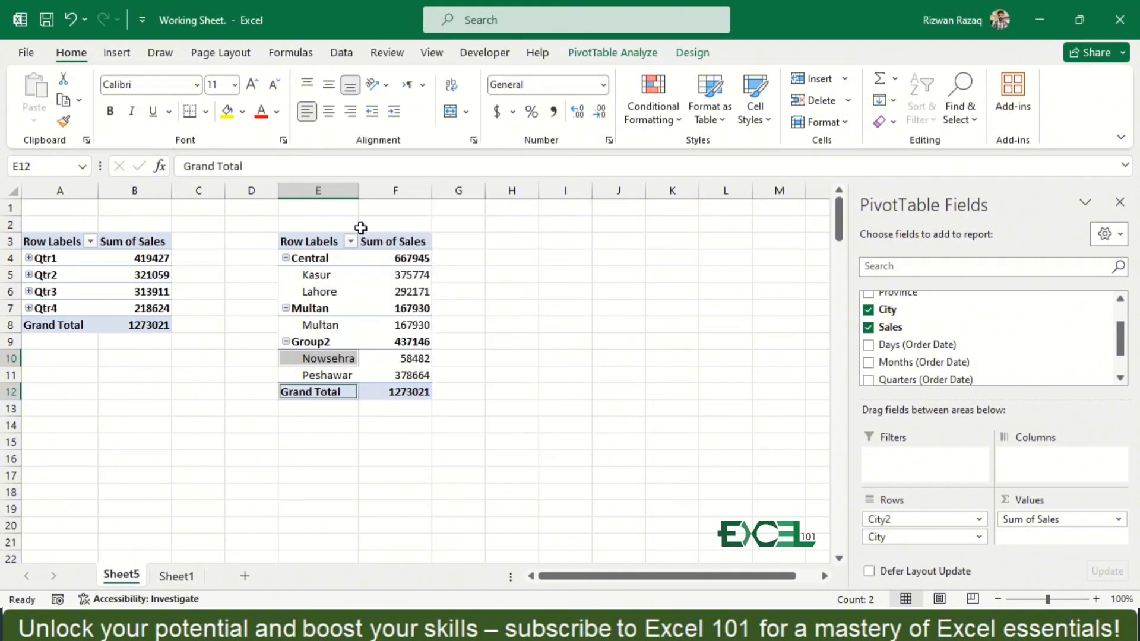
Rename the group containing only Nowsehra and Peshawar as North.
click(313, 341)
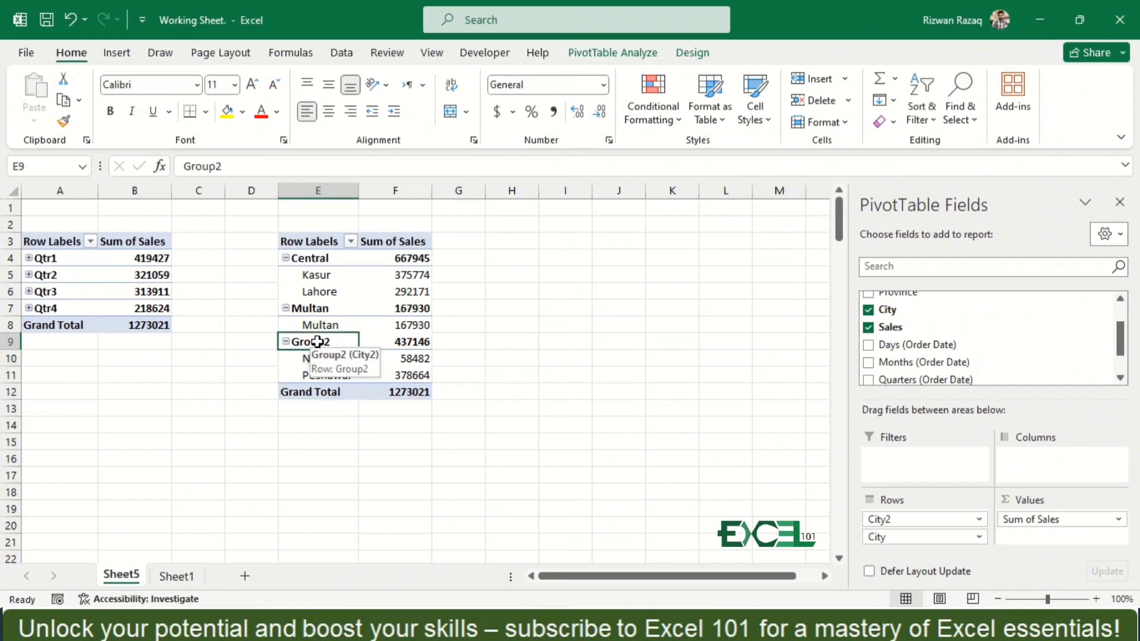
double_click(240, 168)
text(North)
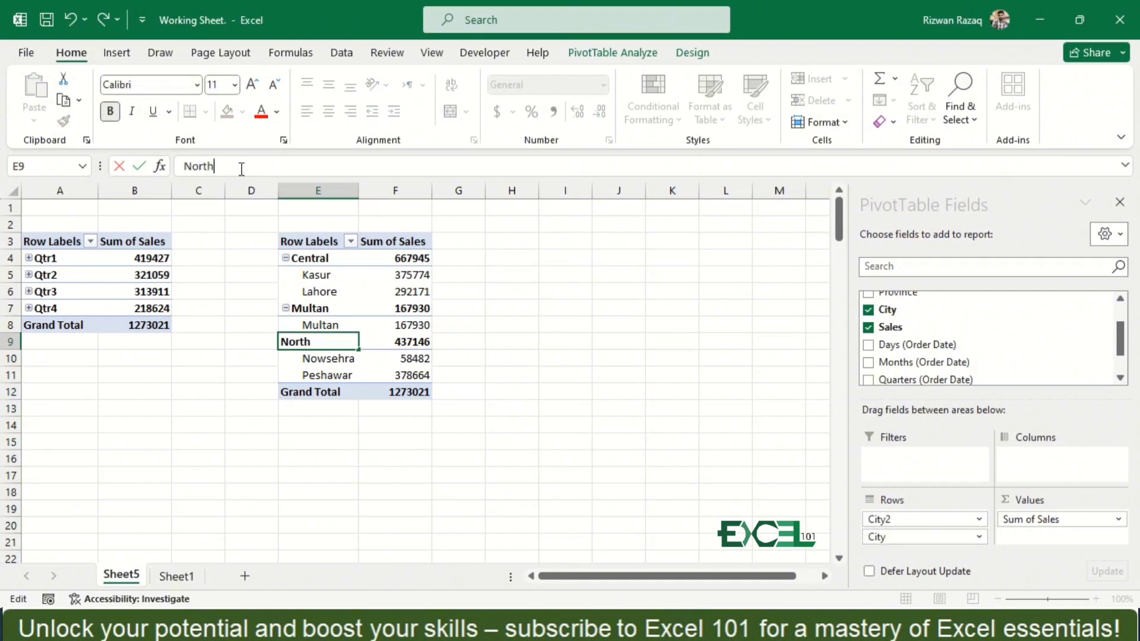
key(Return)
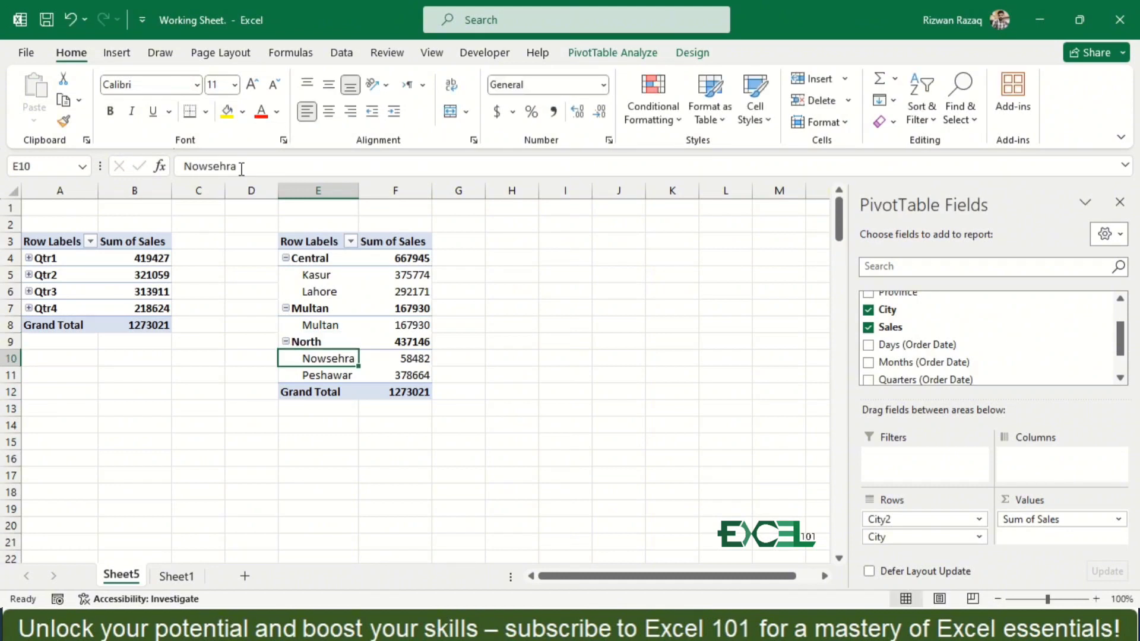
Try to group the Multan city label on its own.
click(318, 323)
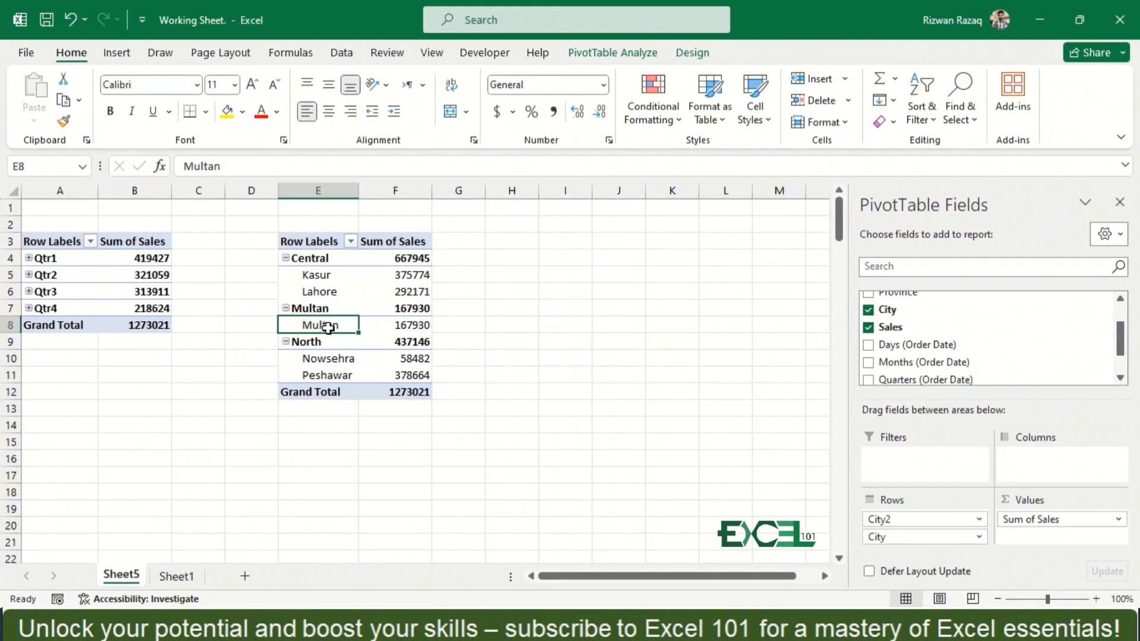
right_click(328, 329)
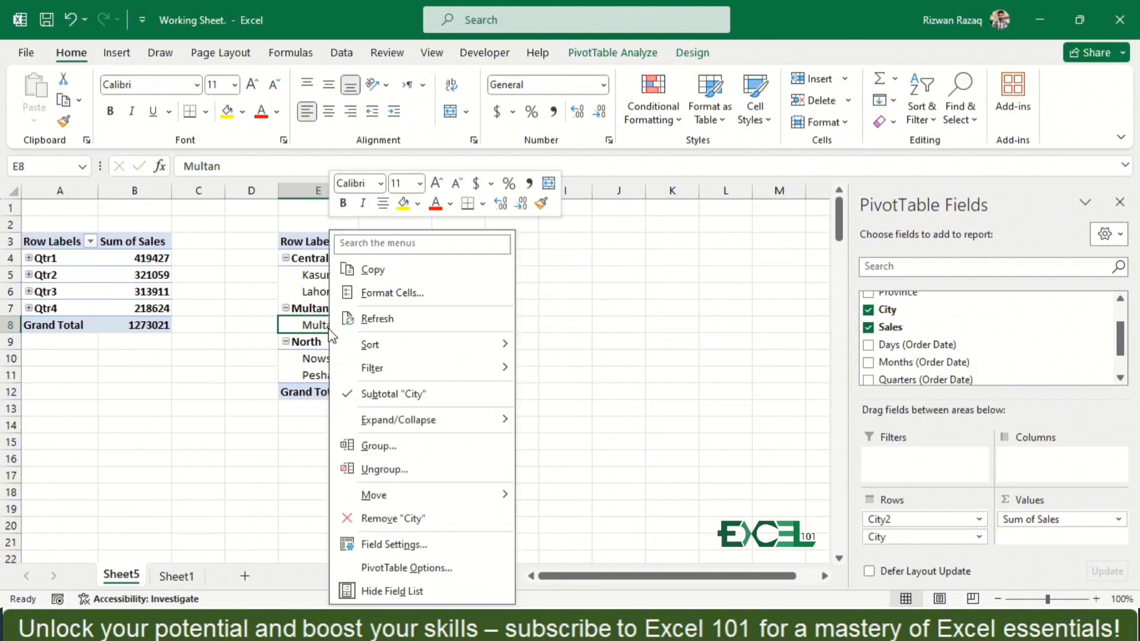
click(363, 451)
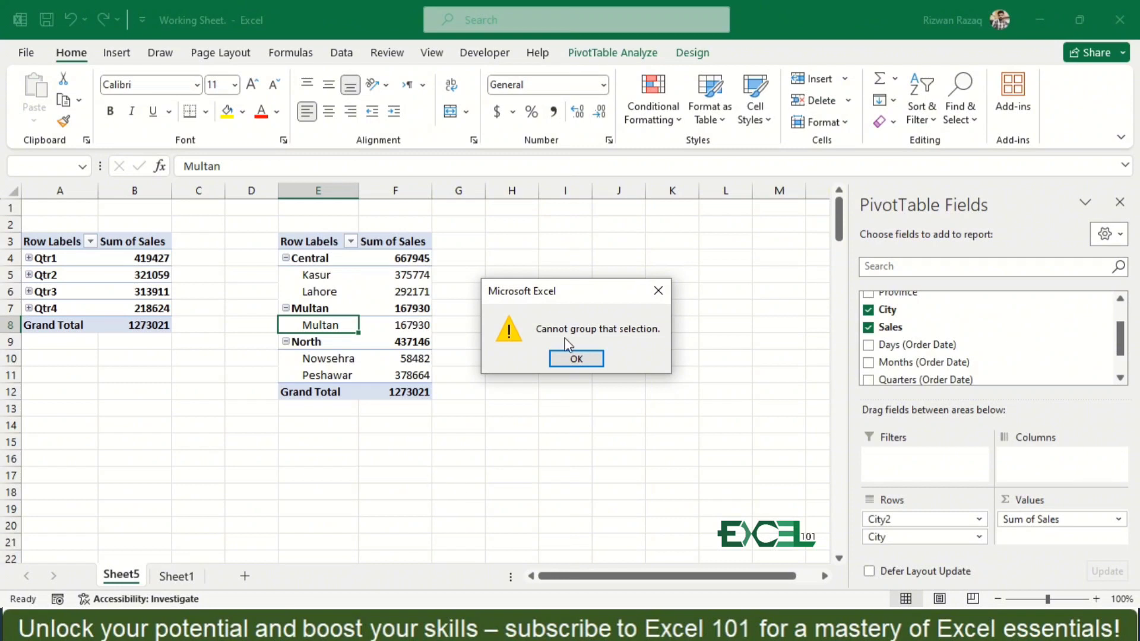
click(576, 358)
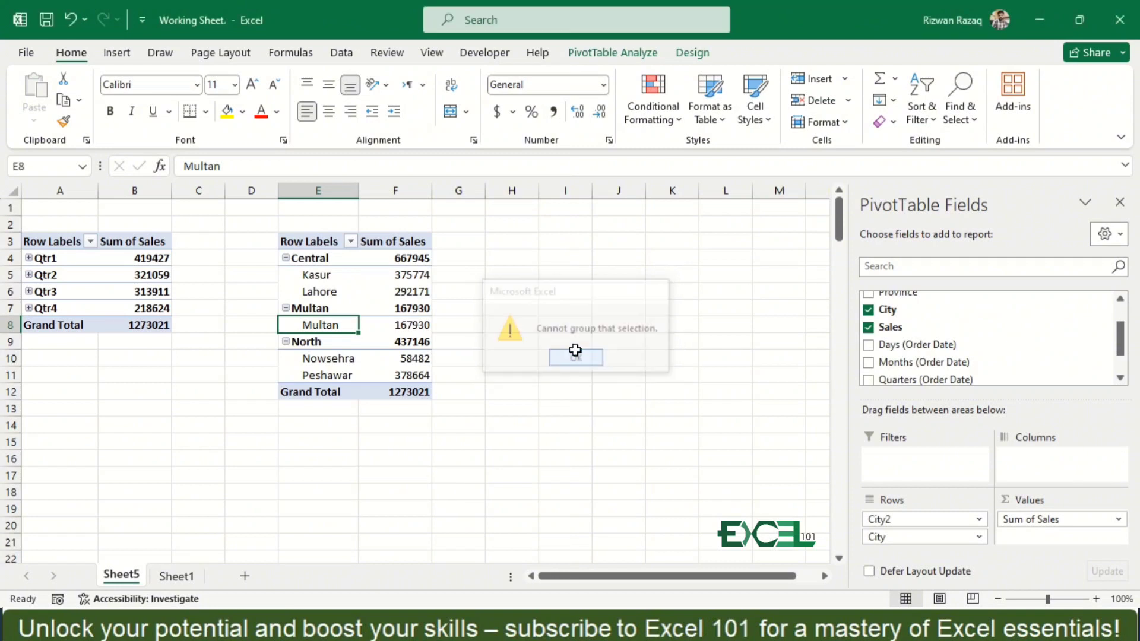
Group the Multan, Nowsehra and Peshawar city labels together.
click(330, 360)
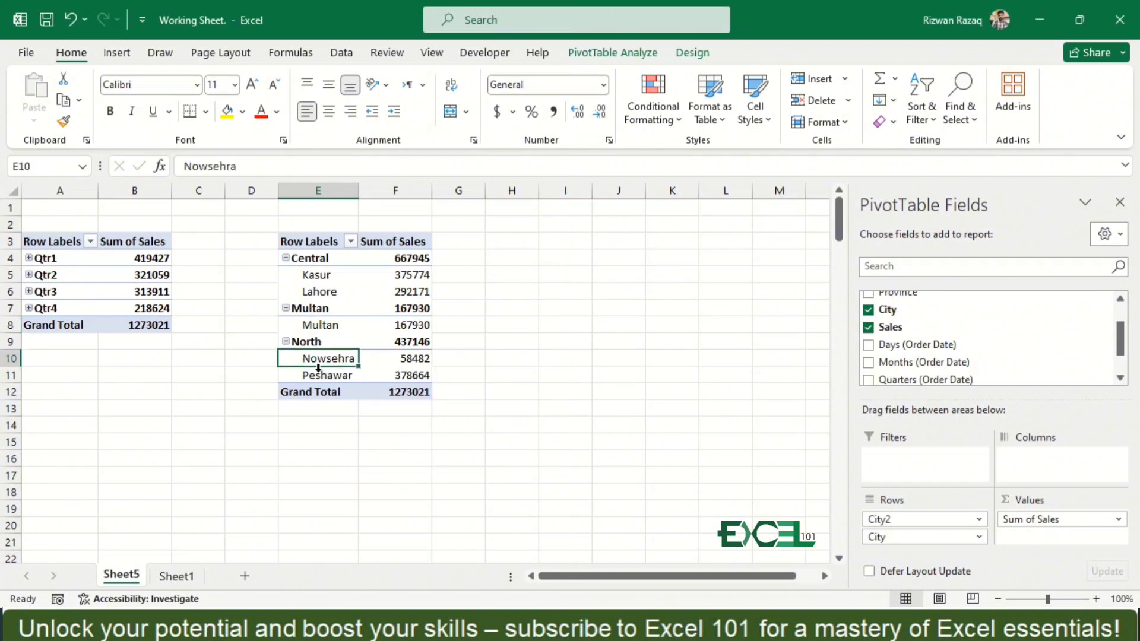
ctrl+click(315, 375)
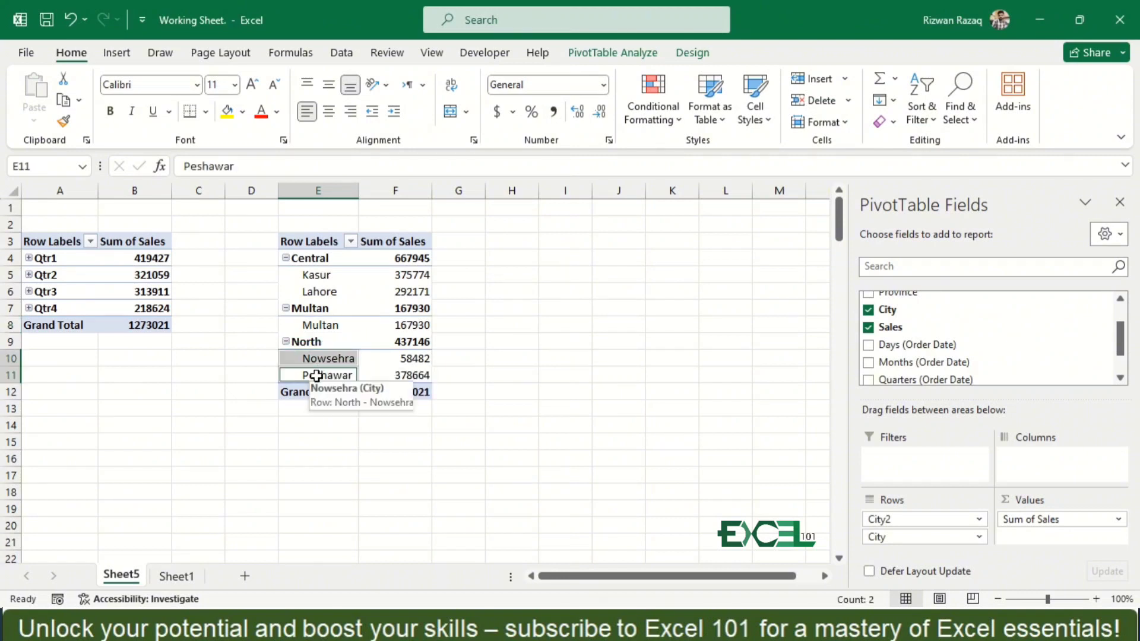
ctrl+click(317, 325)
right_click(318, 326)
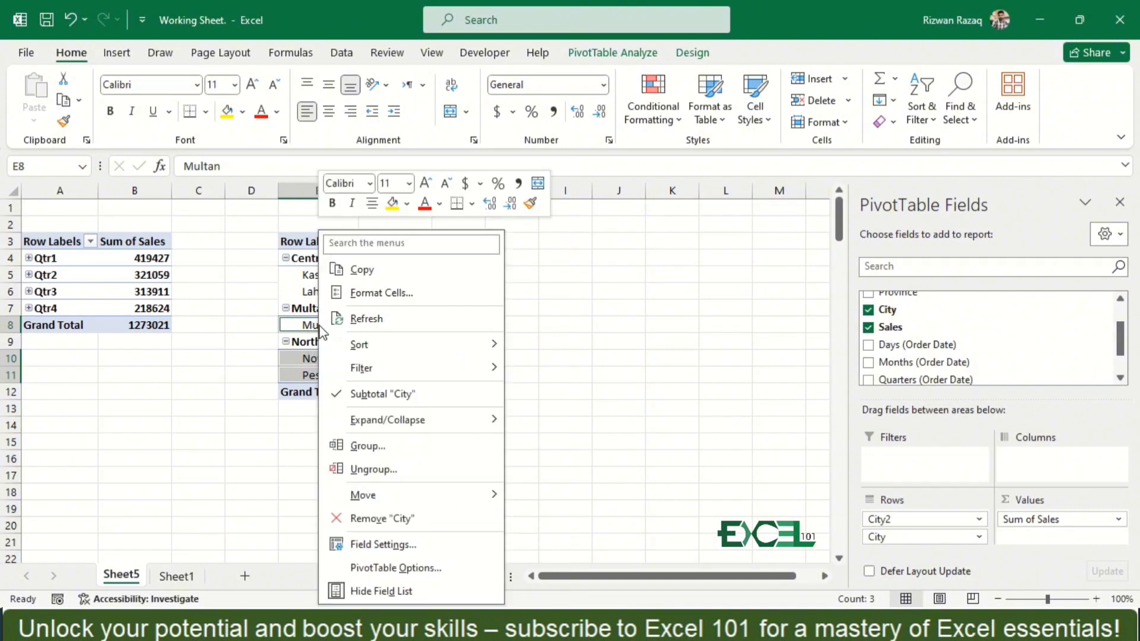
click(368, 454)
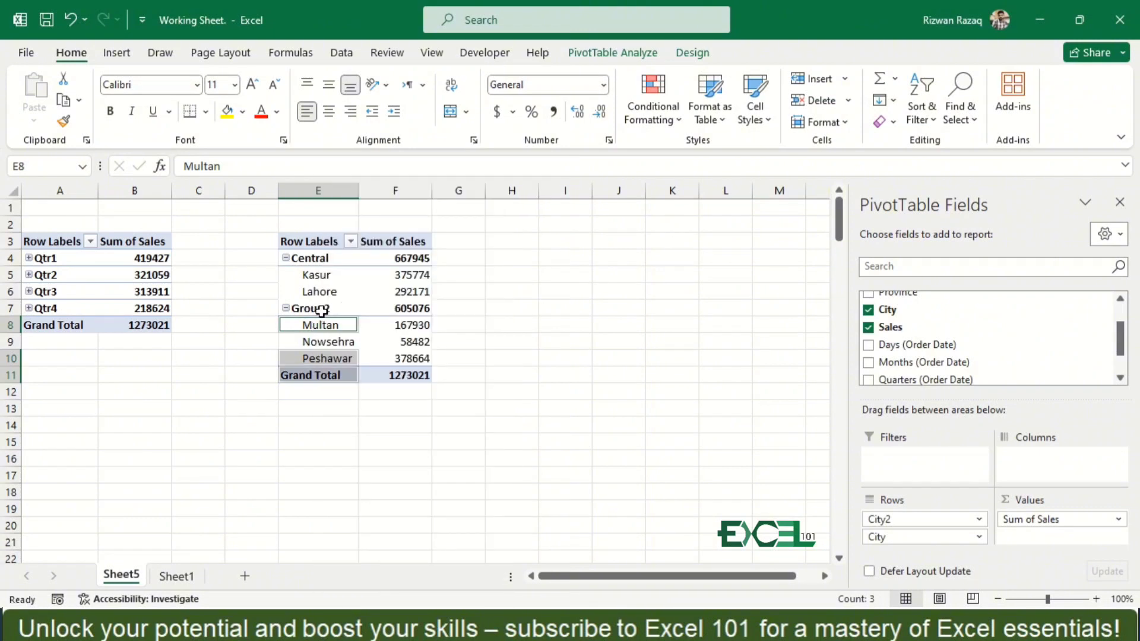
Rename the group containing Multan, Nowsehra and Peshawar as North.
click(320, 309)
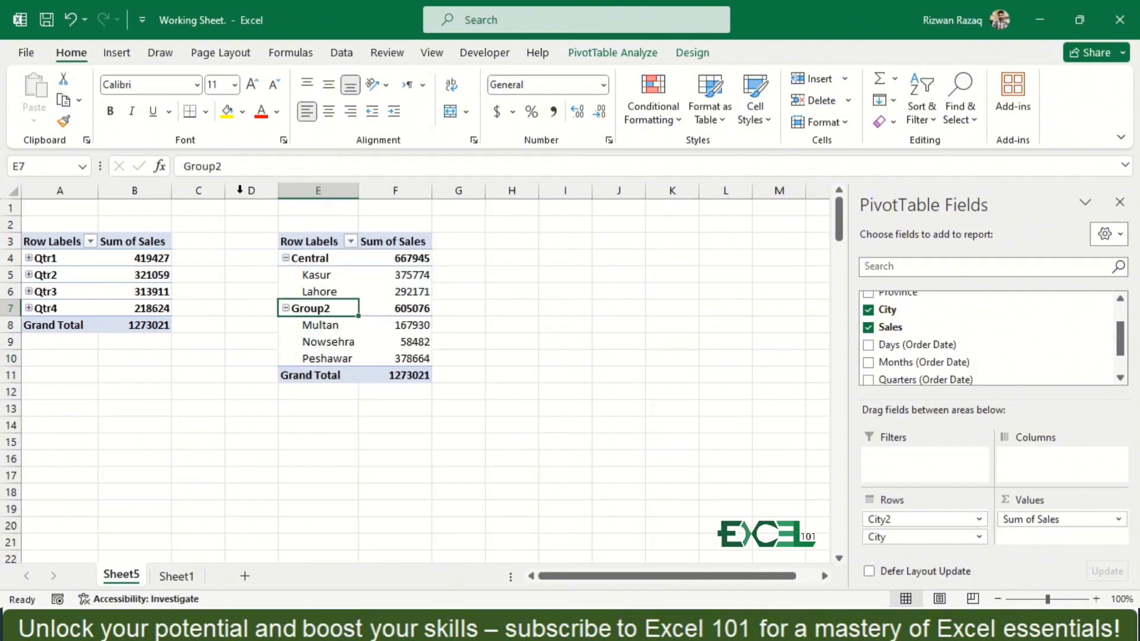
click(226, 165)
double_click(226, 165)
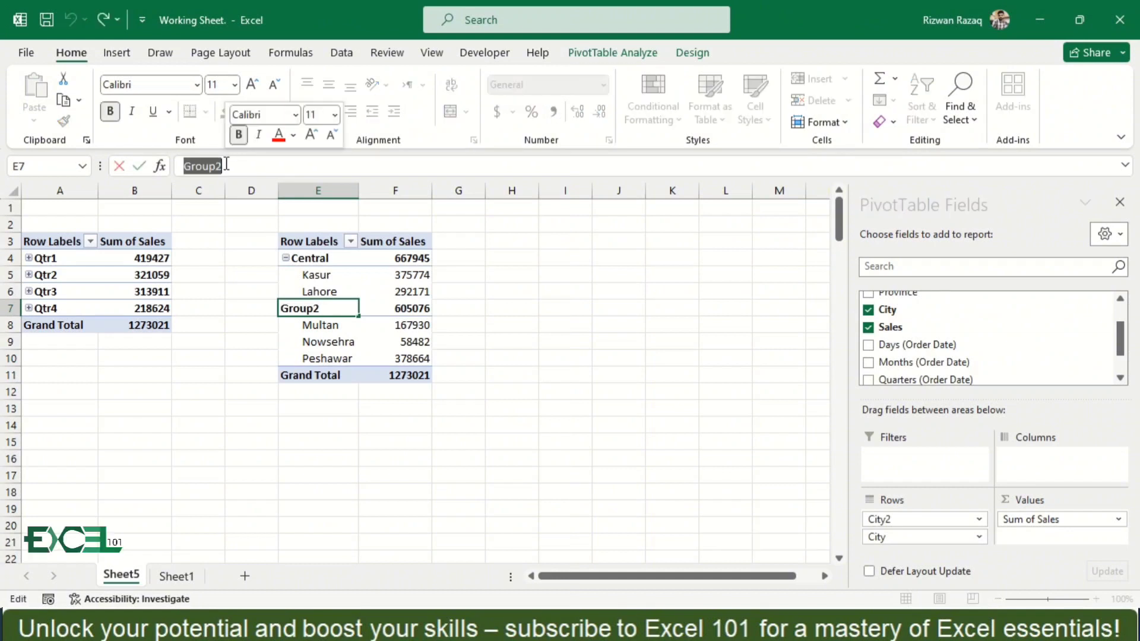
text(Noer)
key(BackSpace)
key(BackSpace)
text(rth)
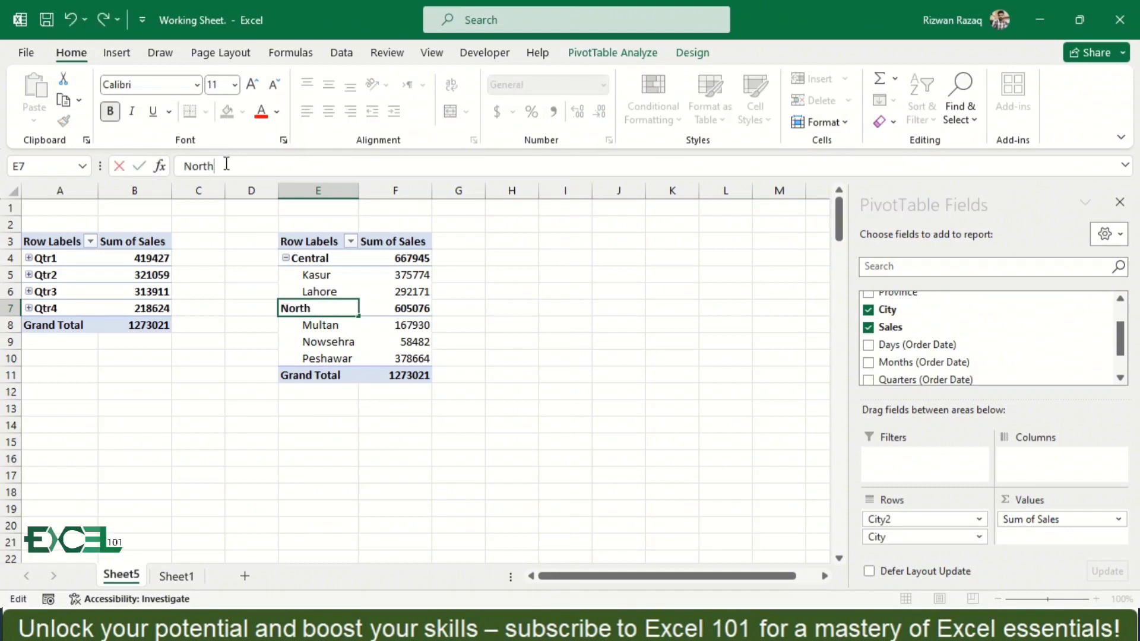
key(Return)
key(Down)
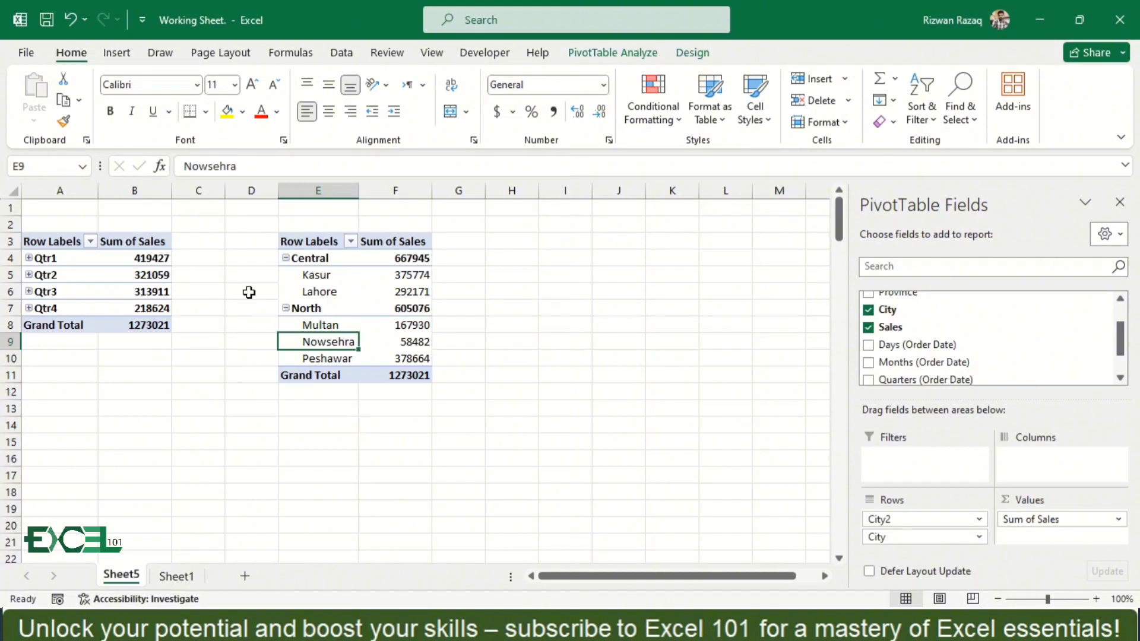
Collapse the North and Central groups and paste a copy of the city PivotTable at cell H3.
click(285, 309)
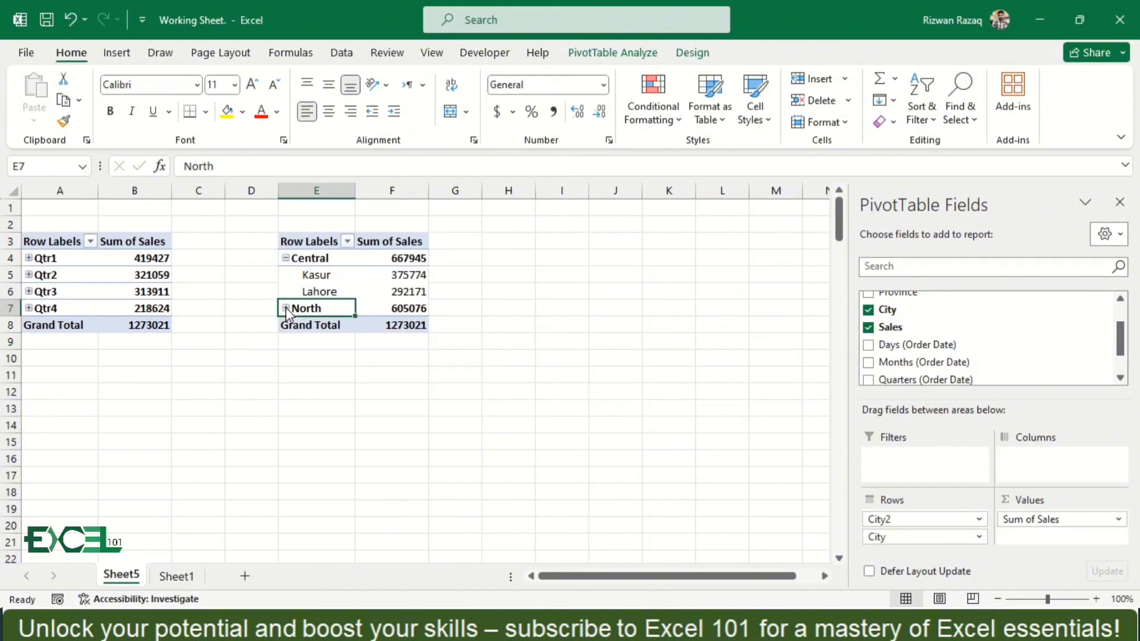
click(286, 259)
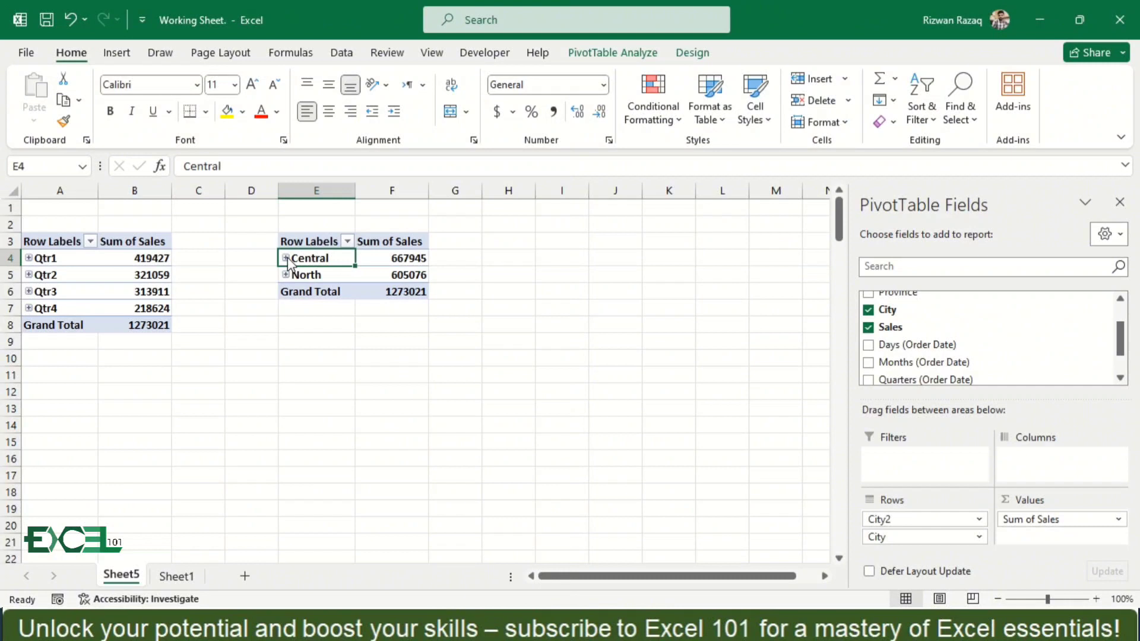
key(ctrl+a)
key(ctrl+c)
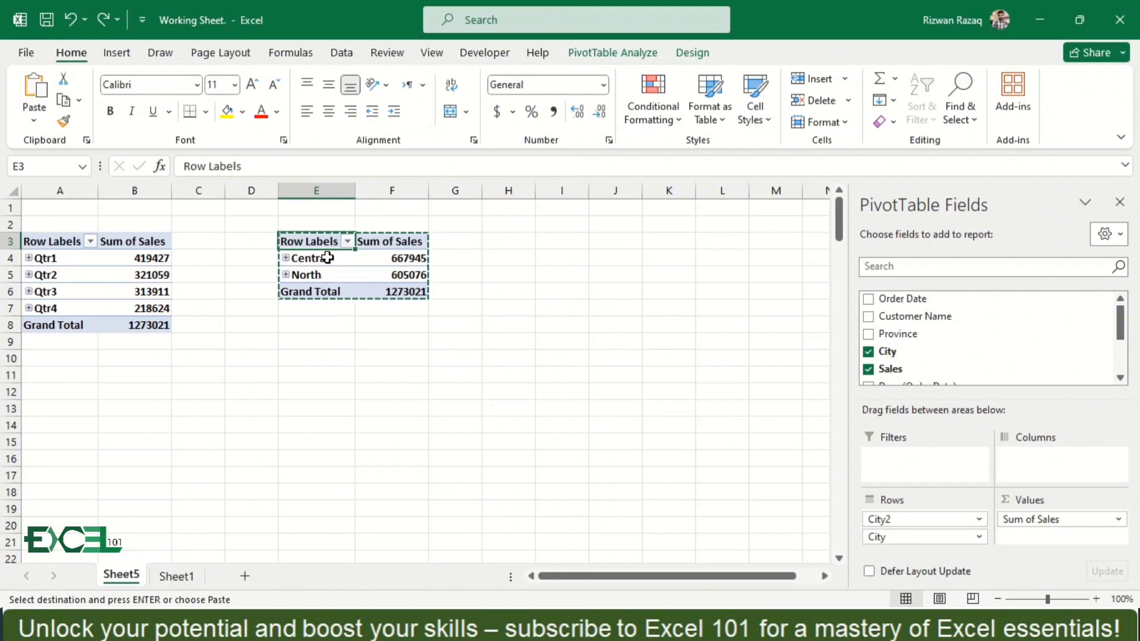
key(Right)
key(Right)
key(Right)
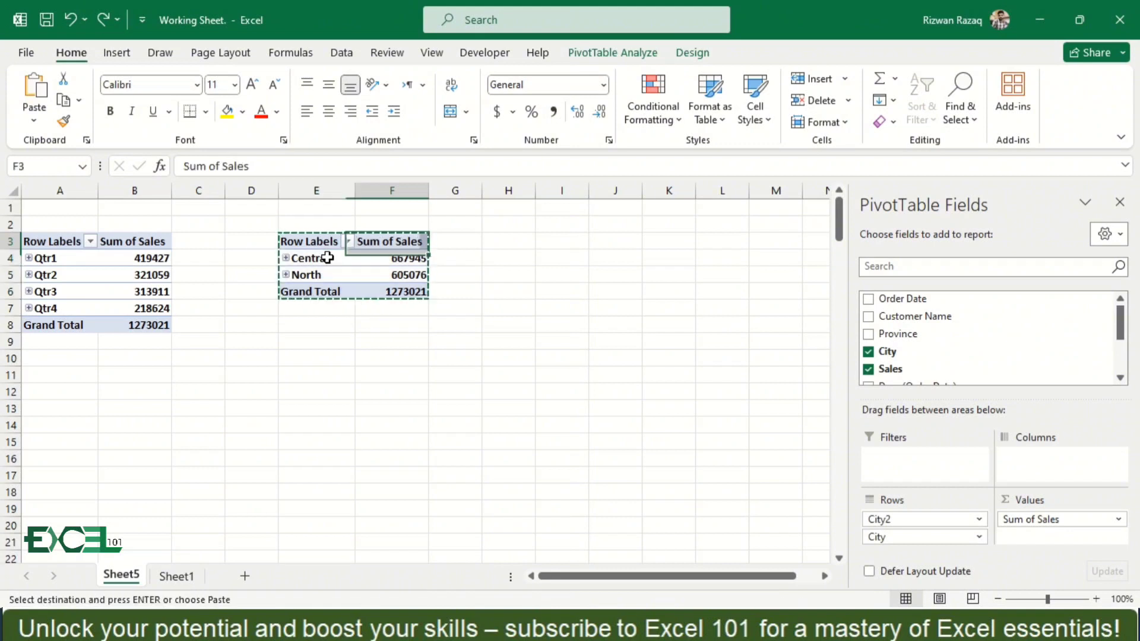
key(ctrl+v)
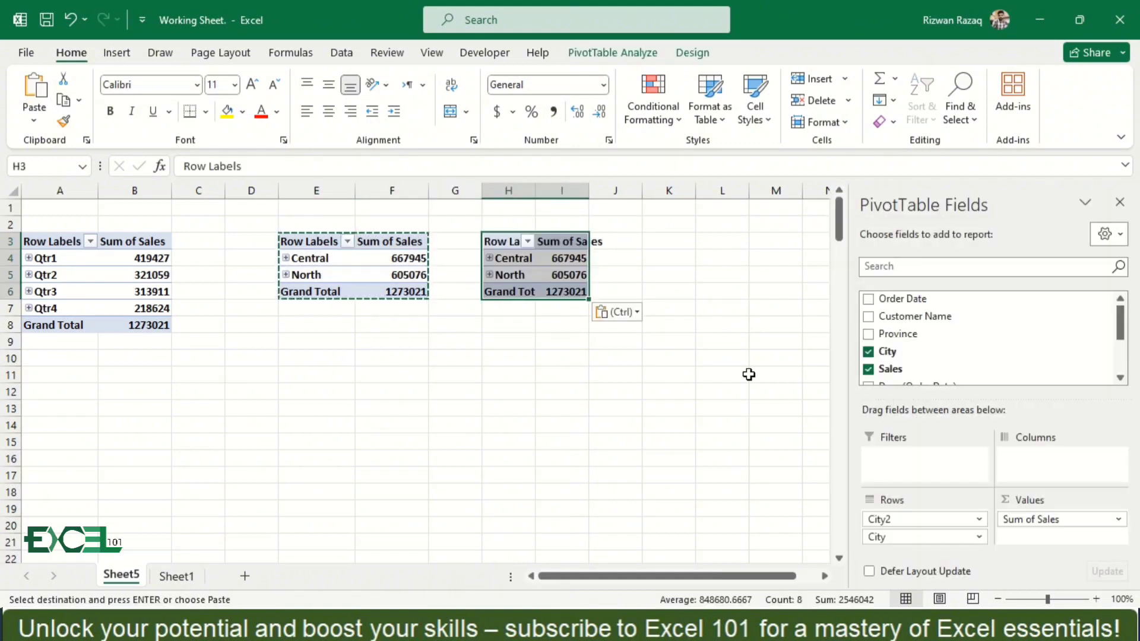
Remove City, Sales and City2 from the copied PivotTable so that it holds no fields.
click(868, 352)
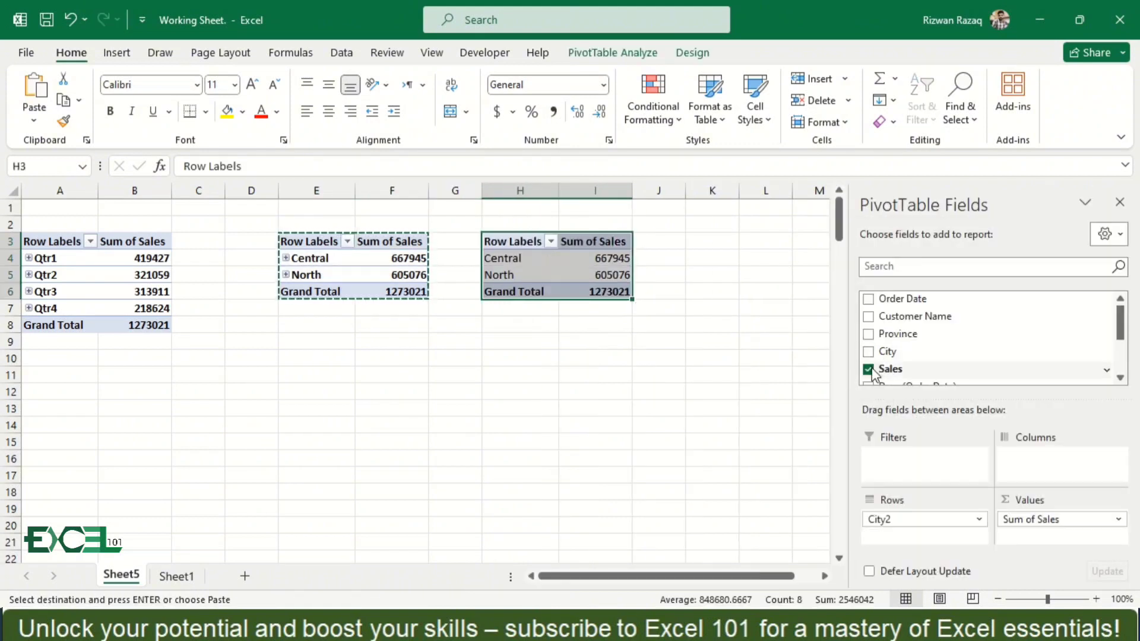
click(869, 369)
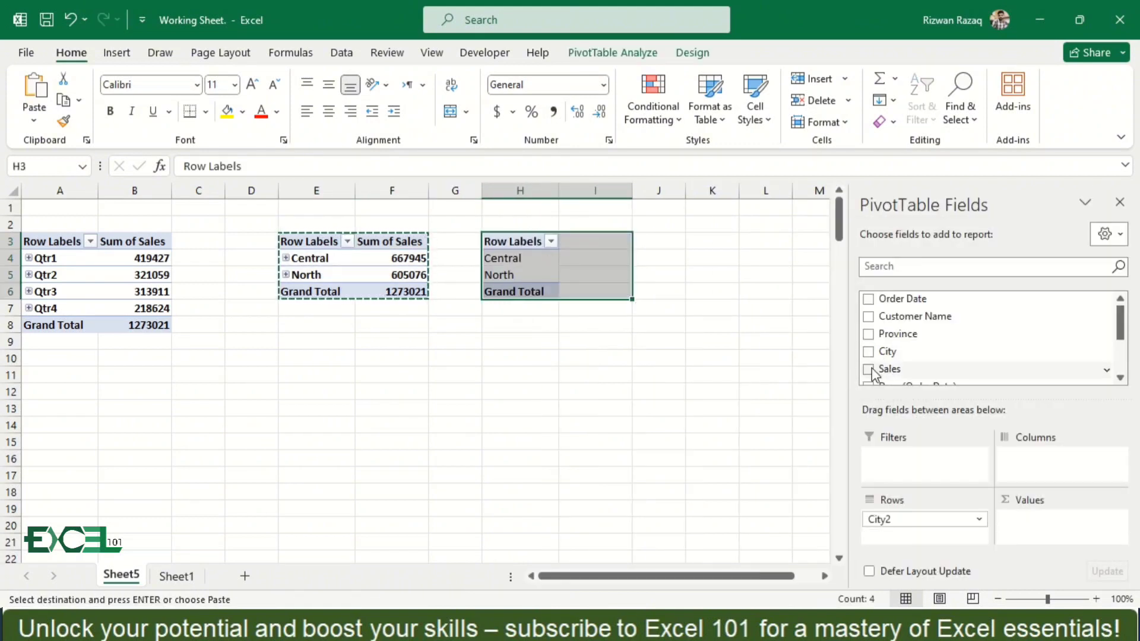
click(903, 520)
click(878, 478)
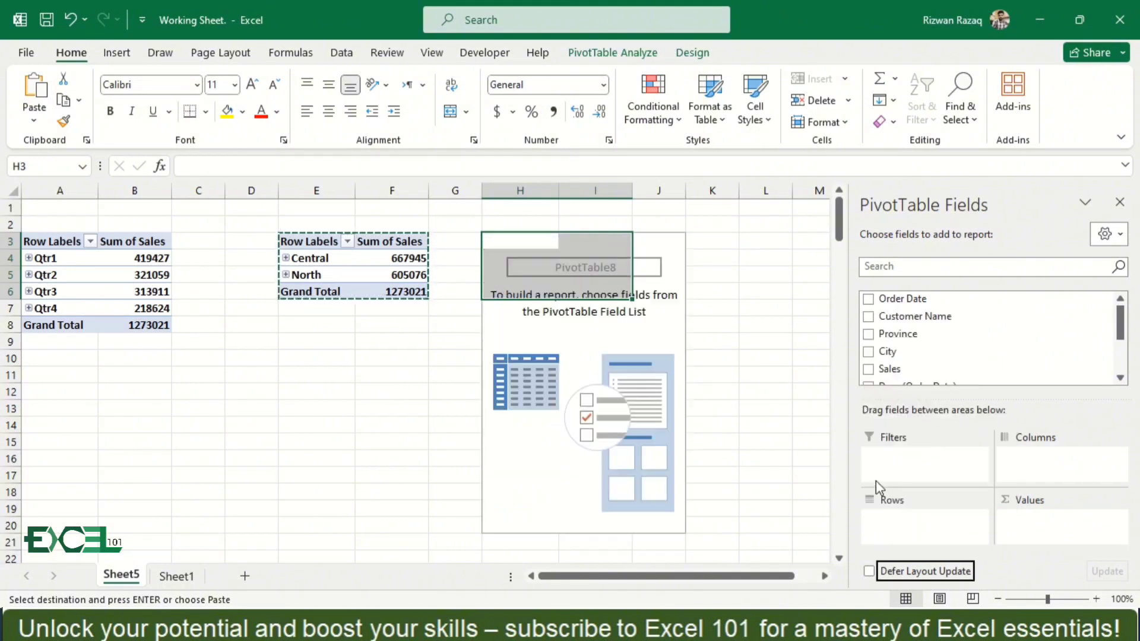
Examine the display options of the empty PivotTable at H3, including the classic layout setting.
click(504, 244)
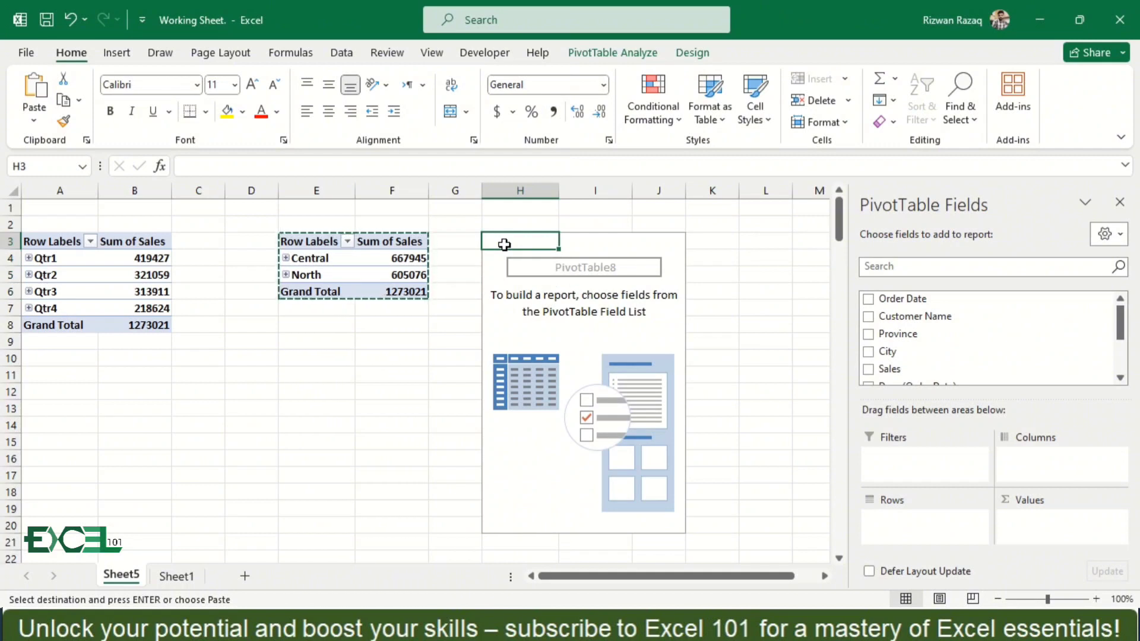
click(543, 269)
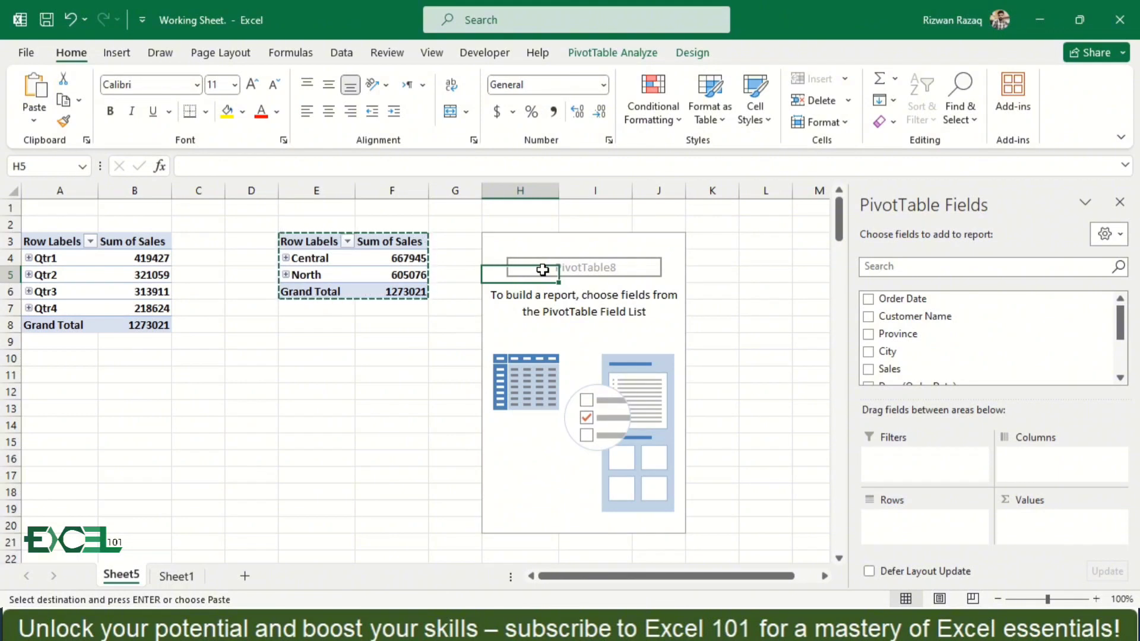
click(537, 261)
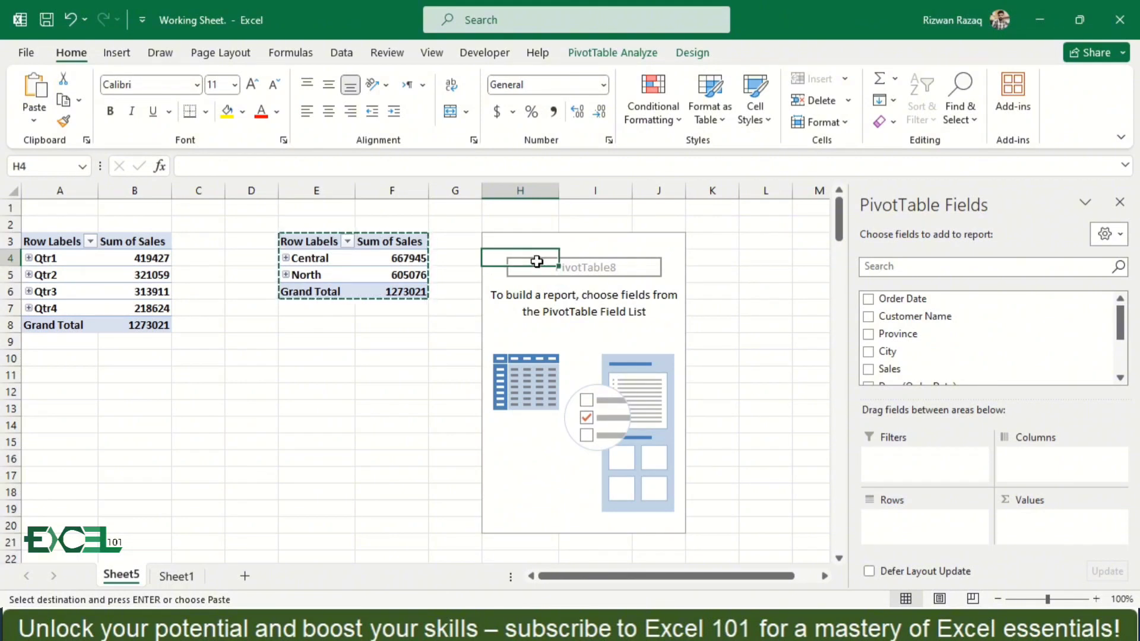
right_click(537, 261)
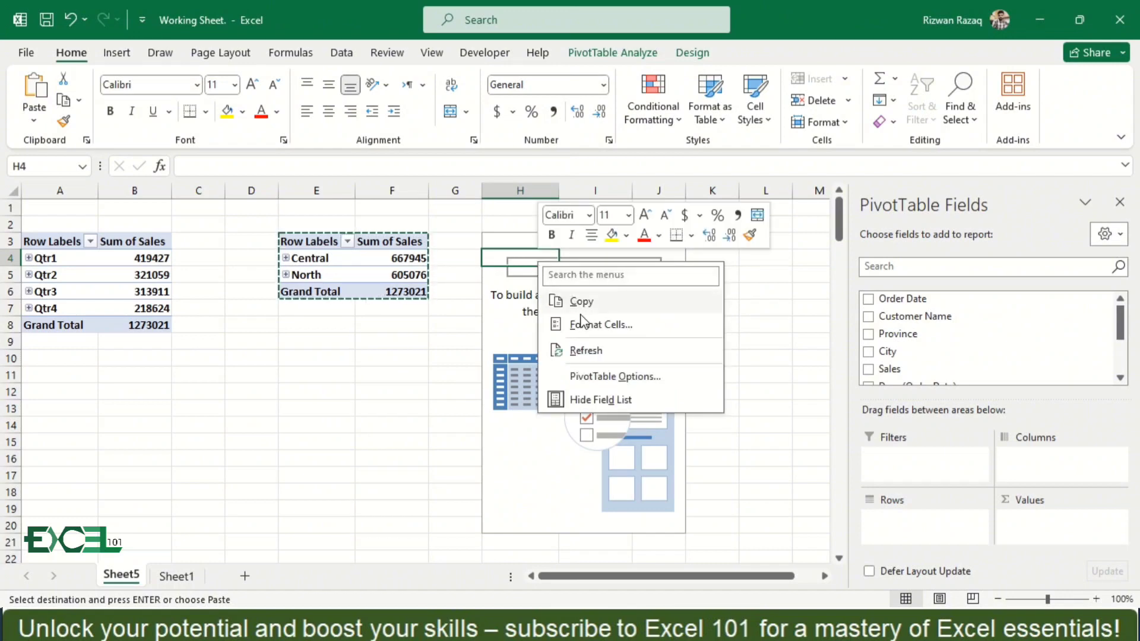
click(604, 378)
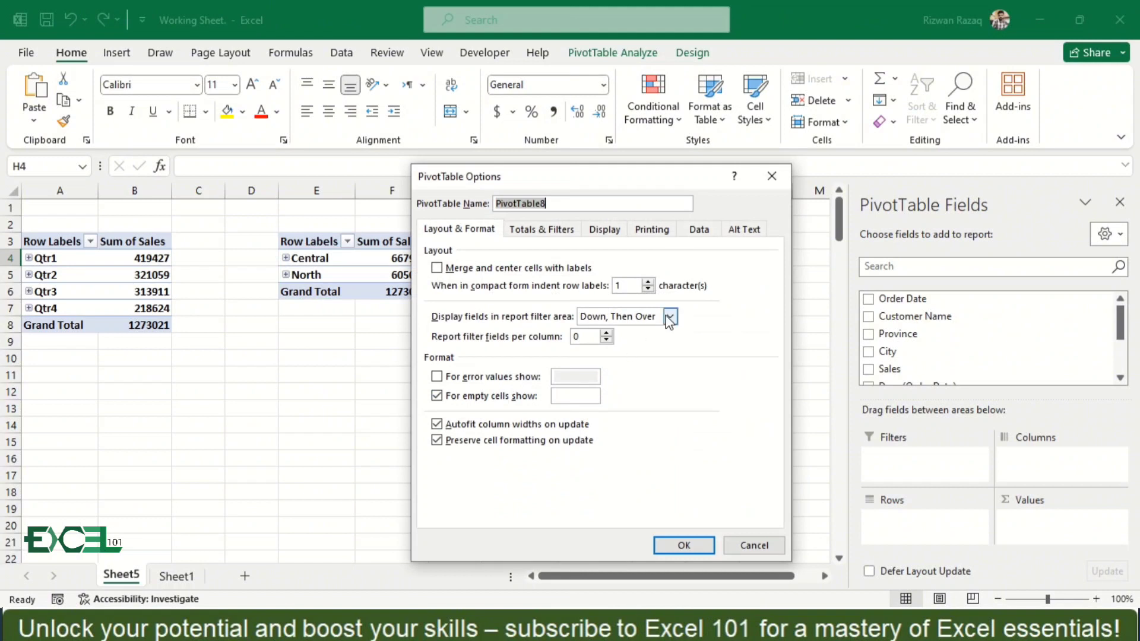
click(606, 230)
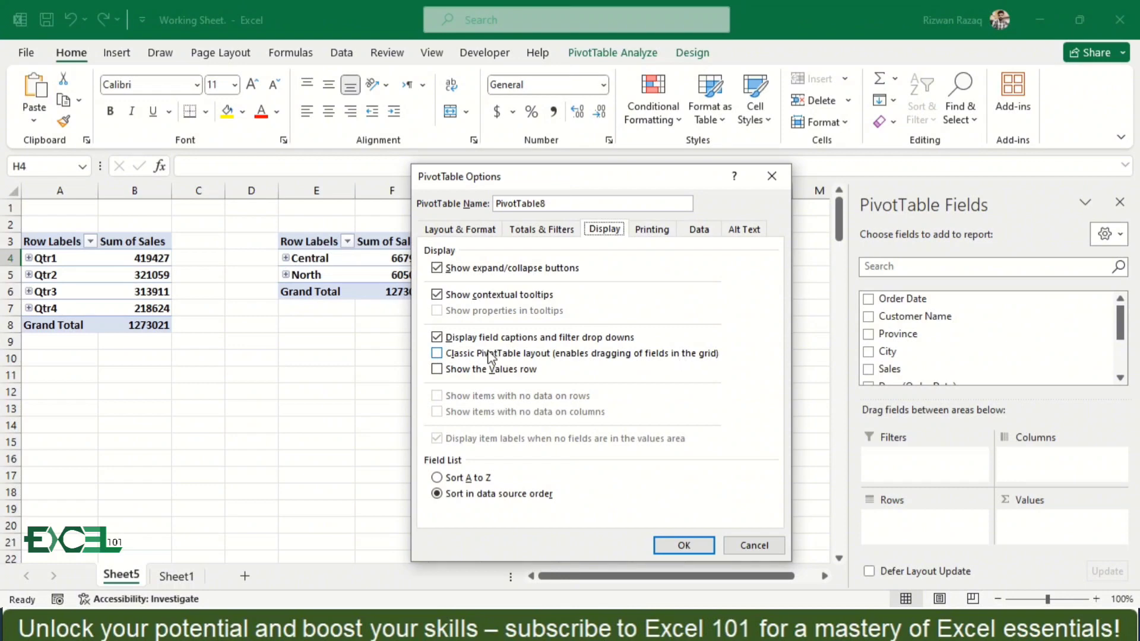
drag(621, 182, 301, 170)
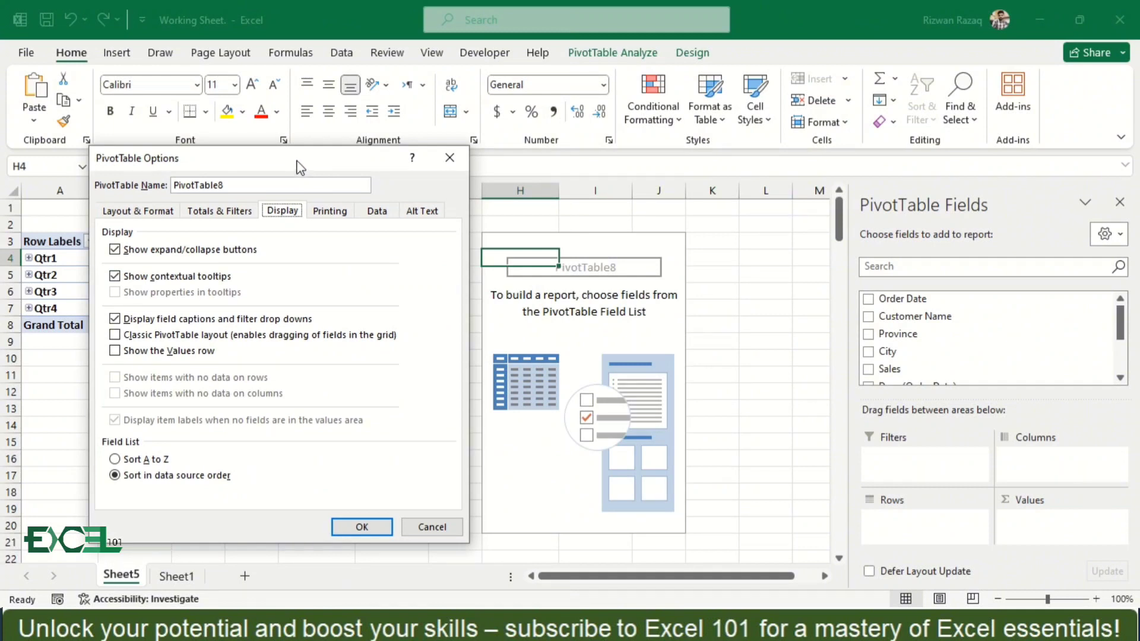
drag(302, 170, 271, 167)
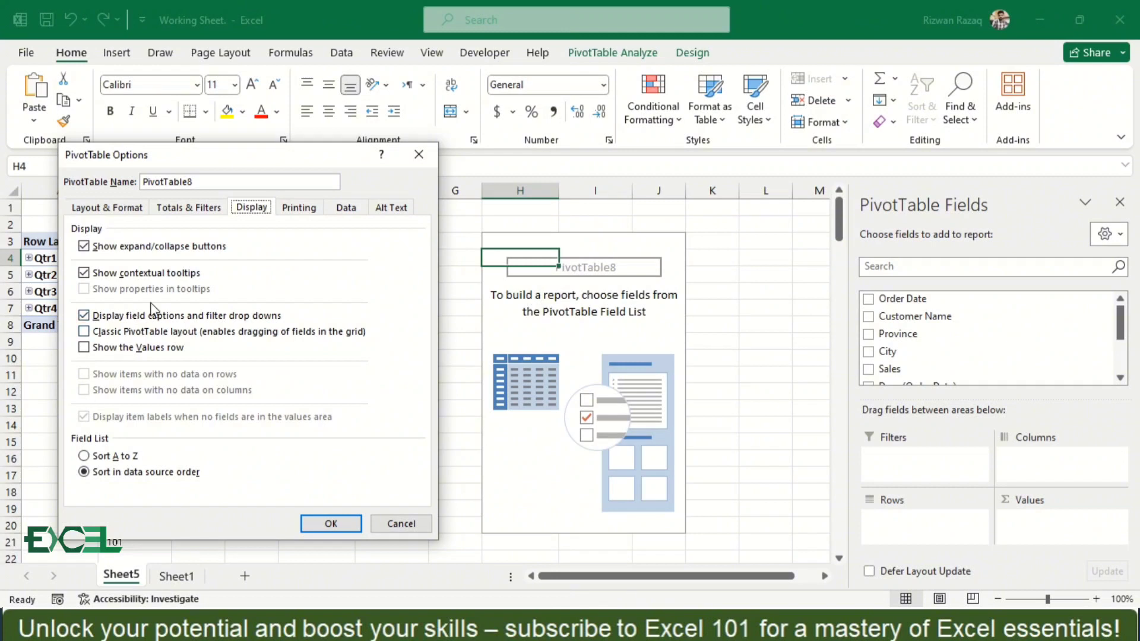
click(428, 150)
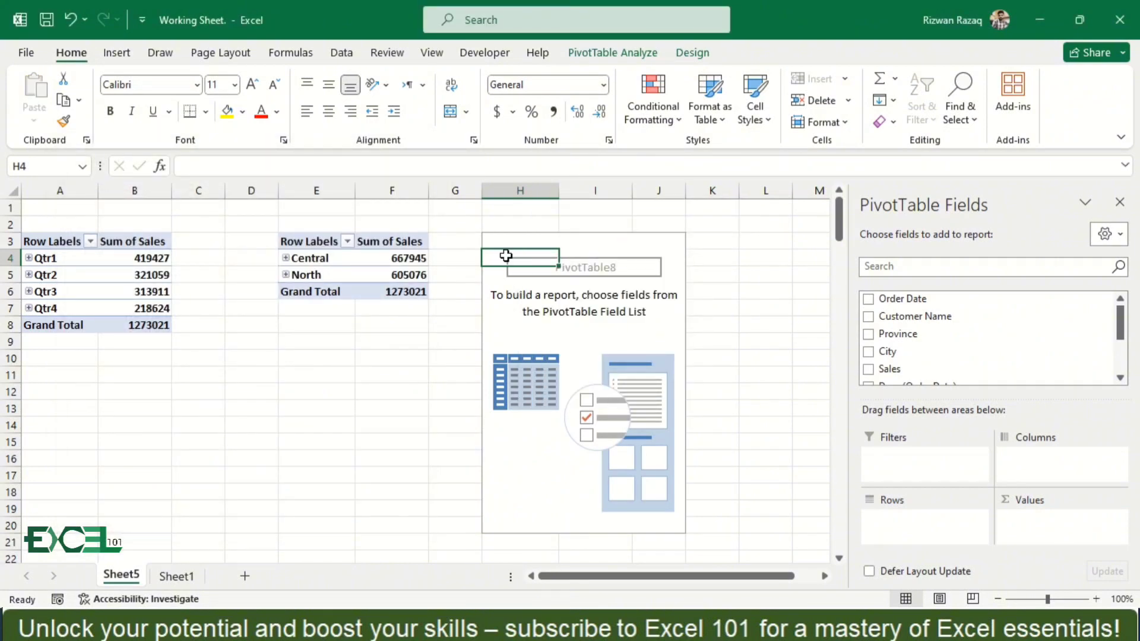
Enable the classic PivotTable layout, which allows dragging fields in the grid, for the empty PivotTable.
right_click(506, 256)
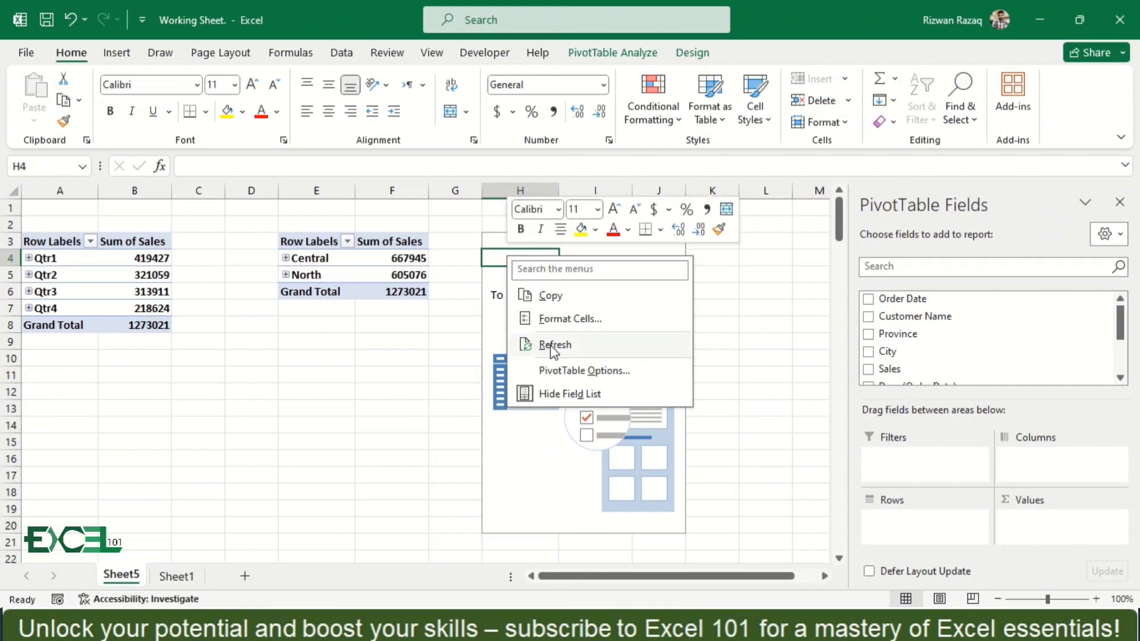
click(560, 371)
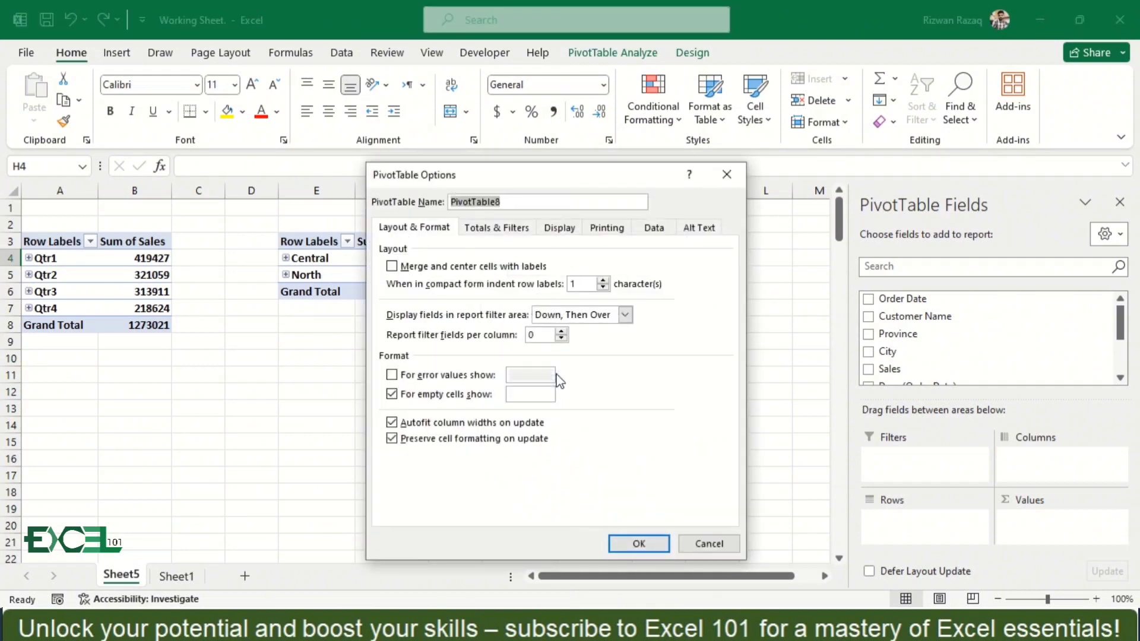
click(571, 232)
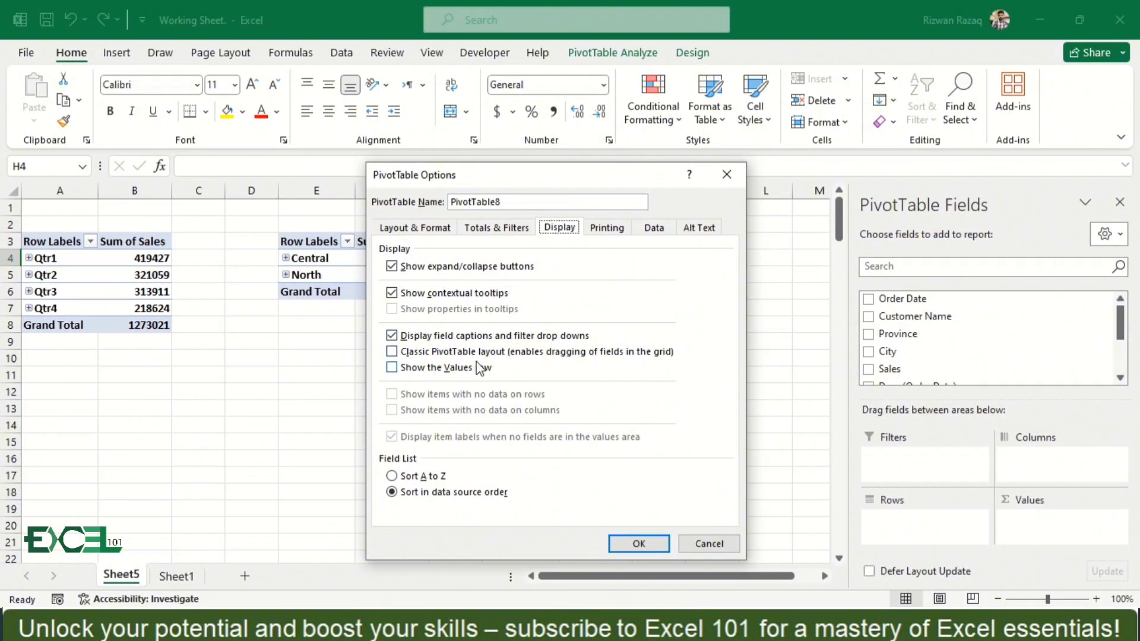
click(392, 352)
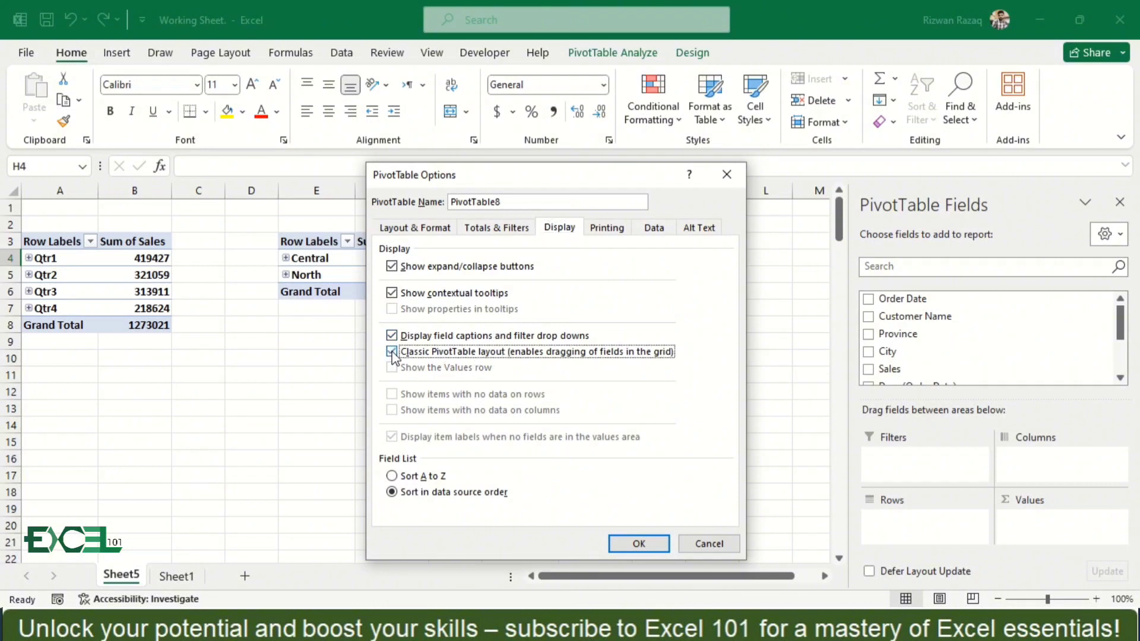
click(620, 544)
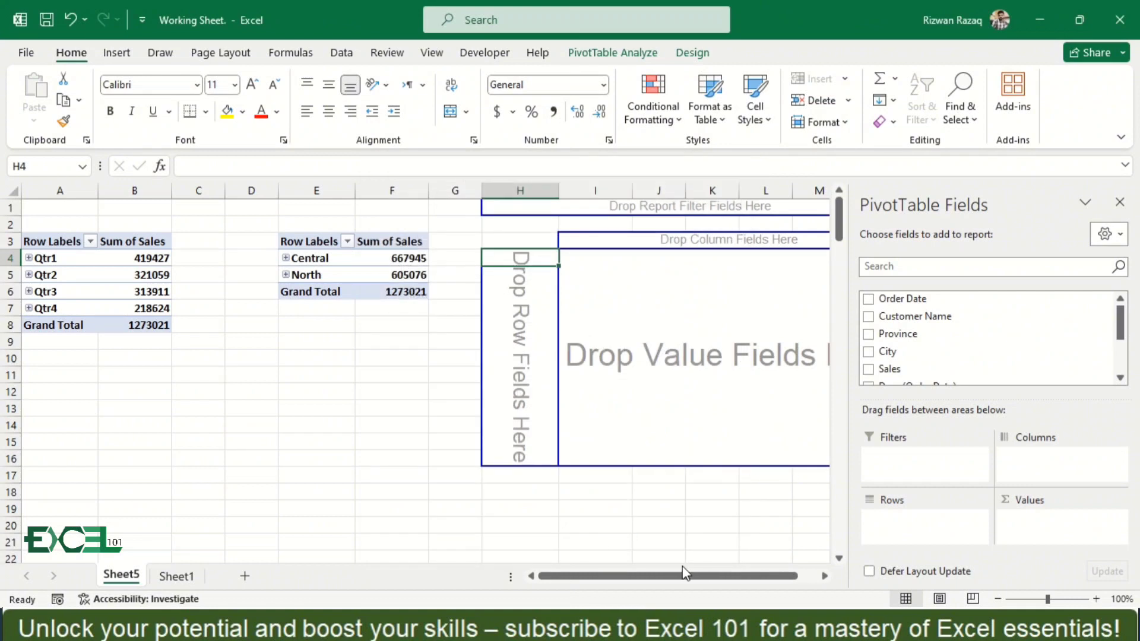
Narrow the PivotTable field list to leave more room for the classic layout frame on the sheet.
drag(683, 575, 744, 575)
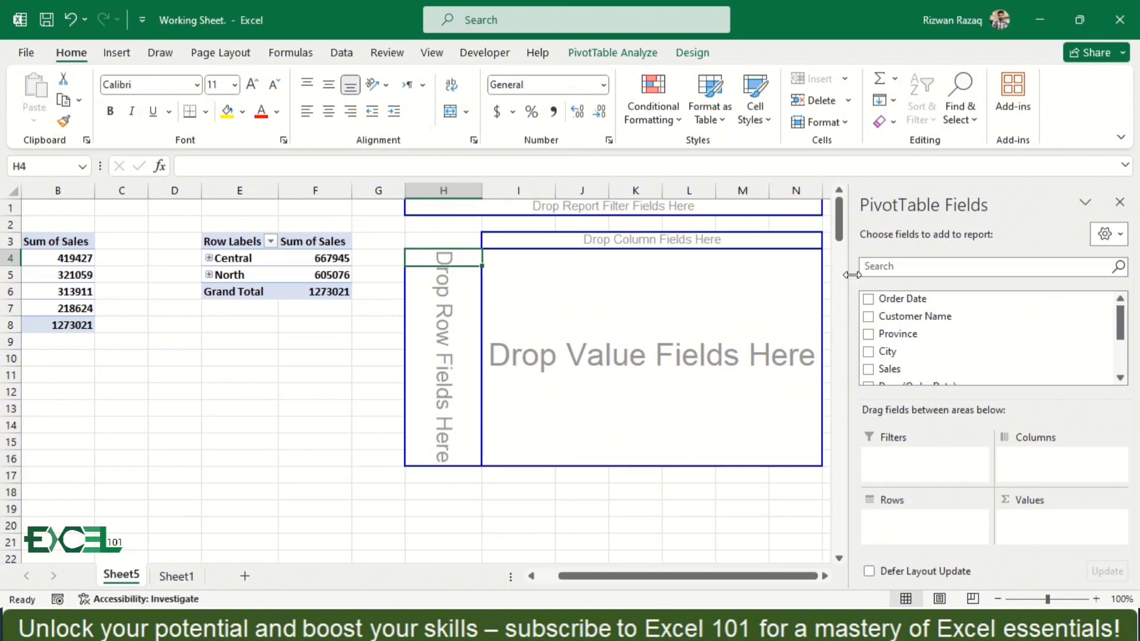
drag(852, 275, 930, 275)
click(873, 276)
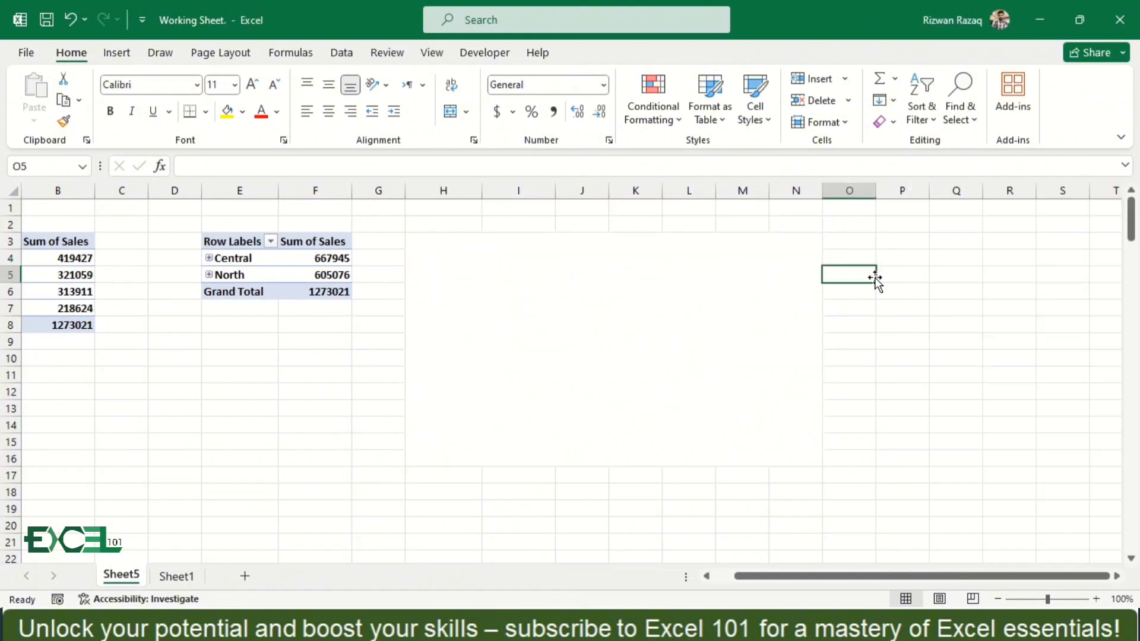
key(Up)
key(Up)
key(Up)
key(Up)
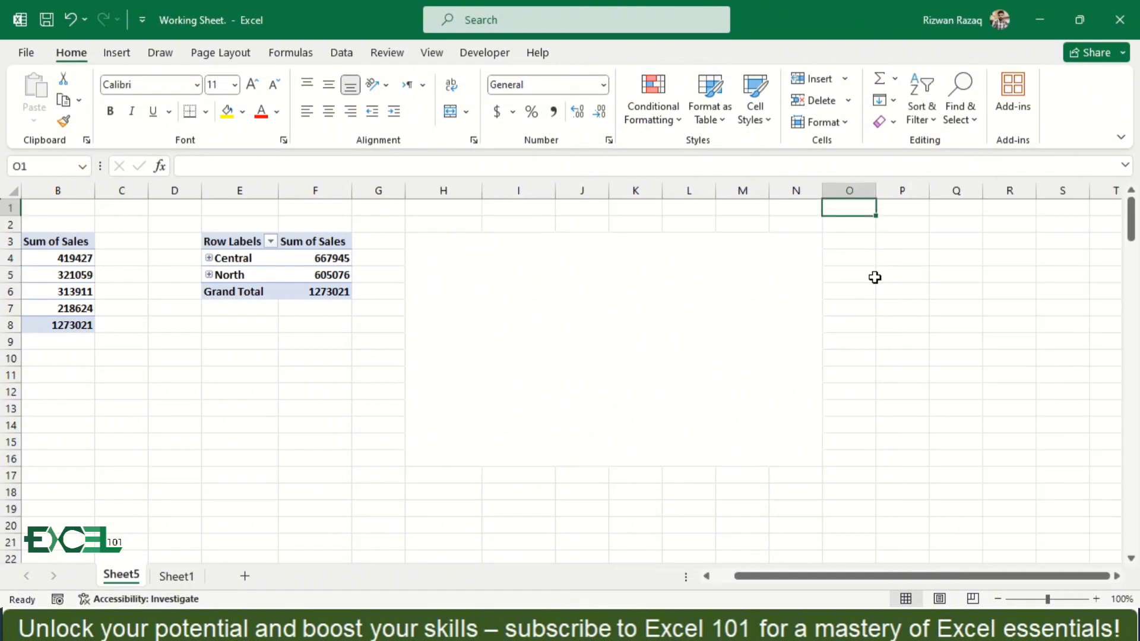
Build the classic-layout PivotTable with Province as the report filter, City as rows and Sum of Sales as values.
click(526, 246)
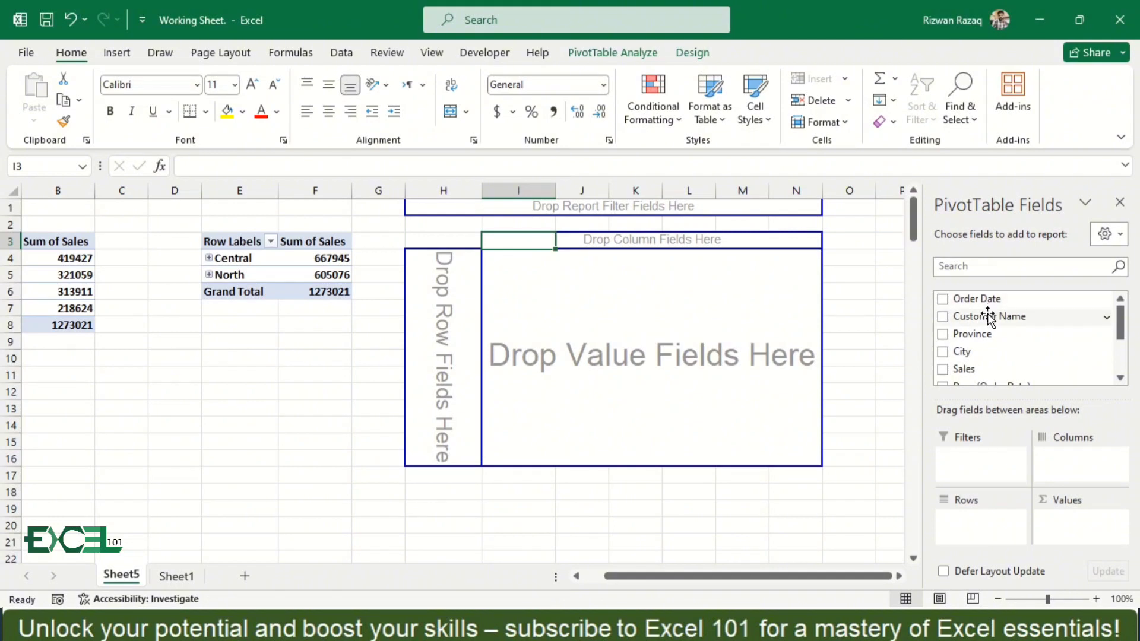
drag(980, 334, 963, 463)
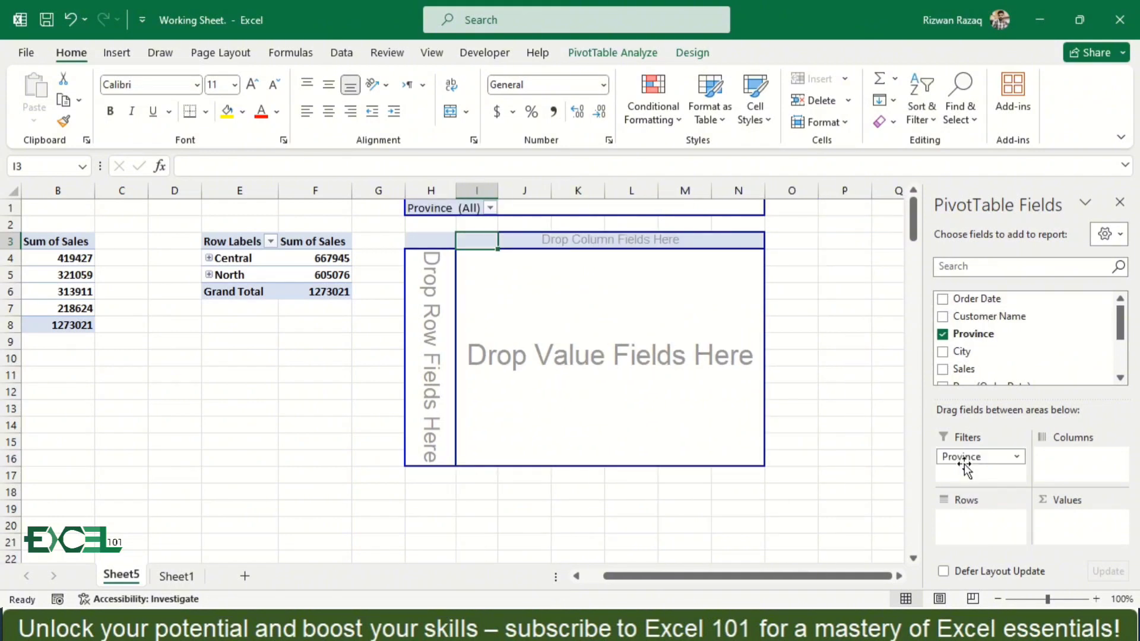
drag(970, 354, 965, 544)
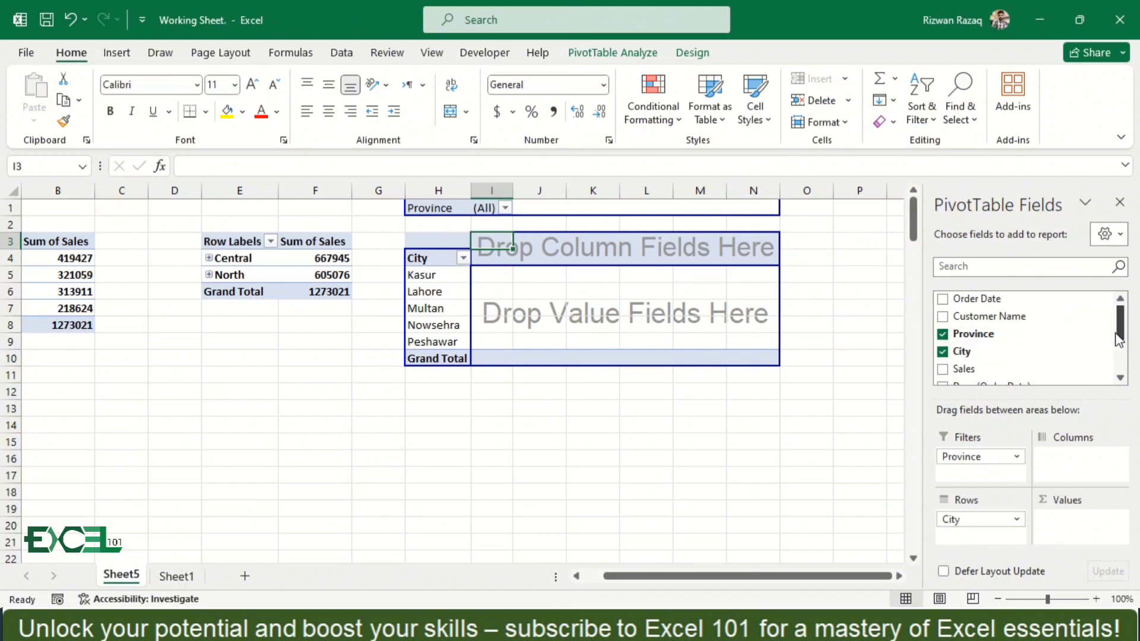
mouse_move(1122, 338)
mouse_down()
mouse_move(1125, 373)
mouse_move(1122, 334)
mouse_up()
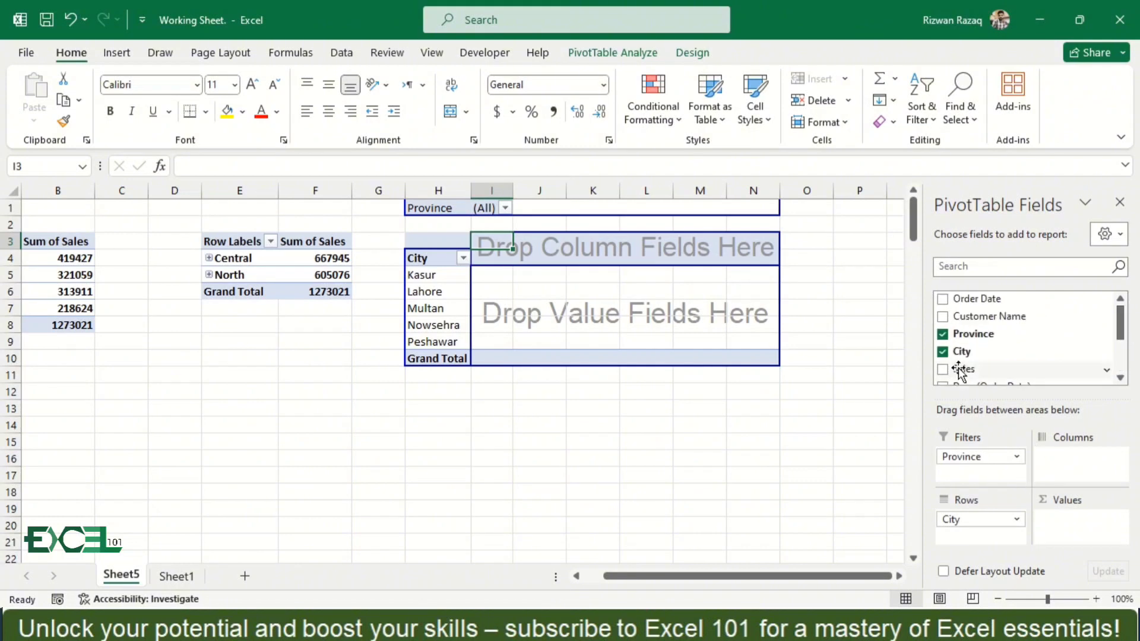
drag(959, 371, 1070, 524)
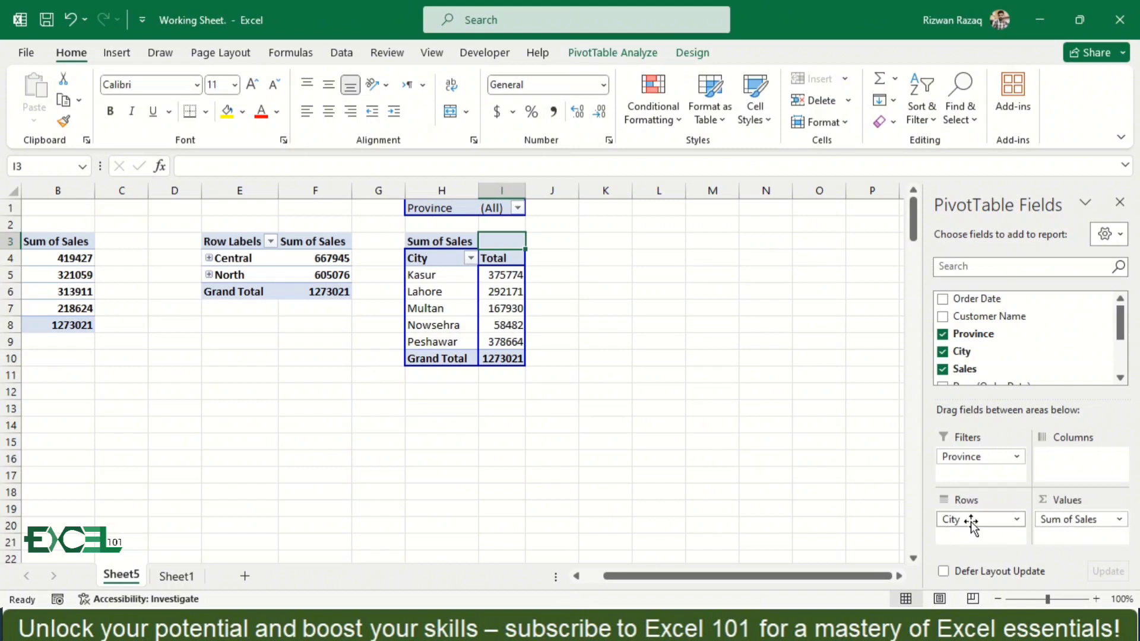
Rearrange the classic-layout PivotTable with City as columns, Province as rows and Order Date as the report filter.
drag(971, 523, 1061, 458)
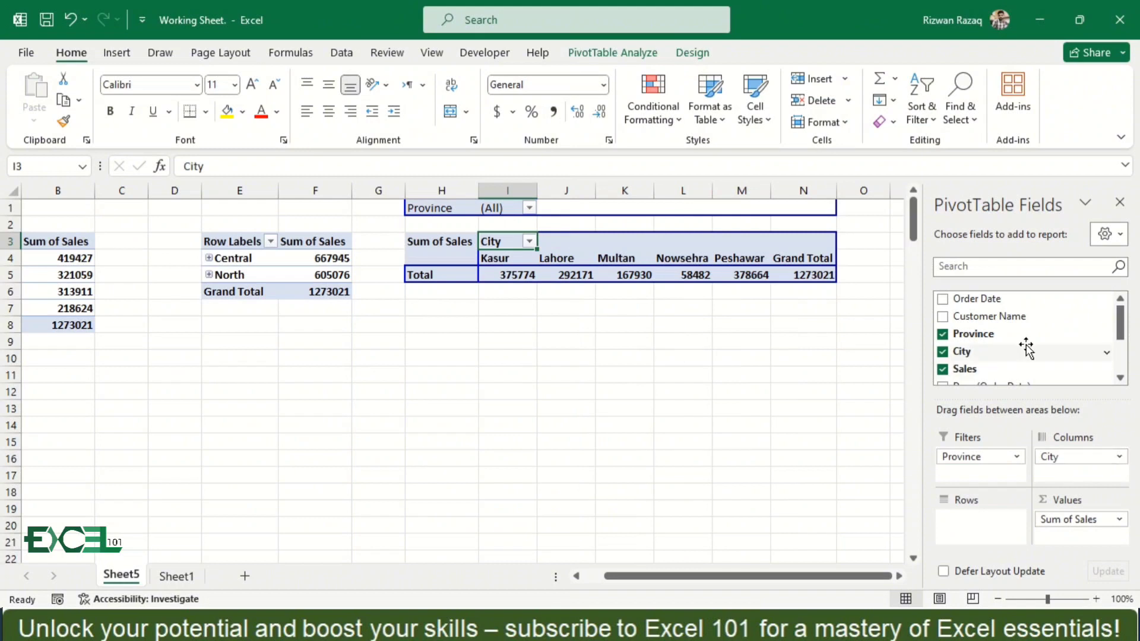
drag(983, 335, 973, 520)
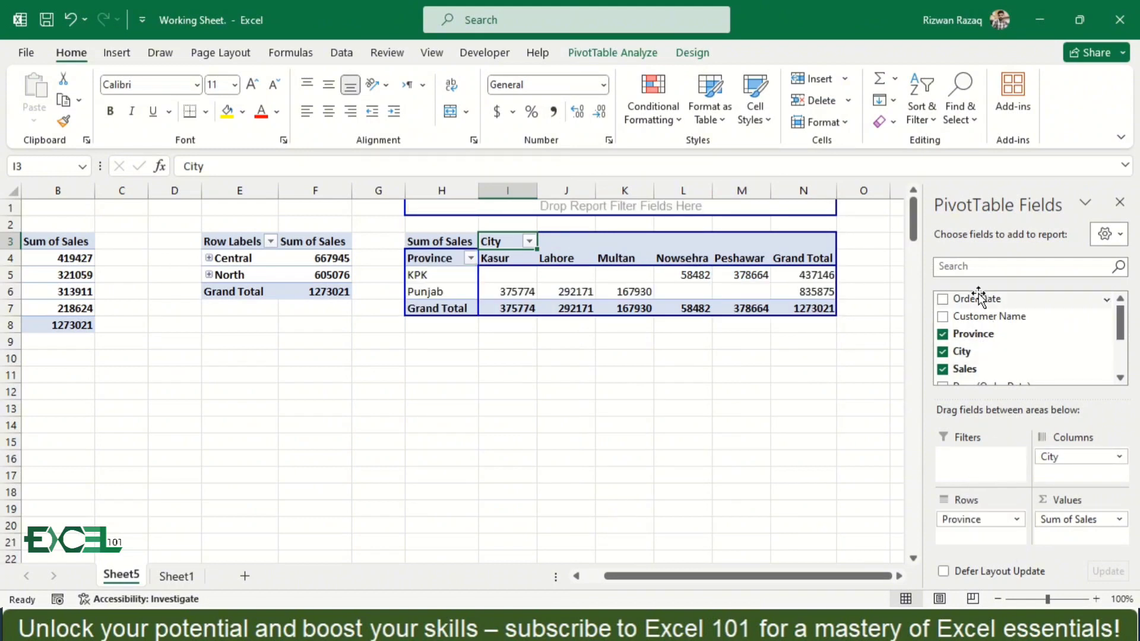
drag(978, 293, 981, 473)
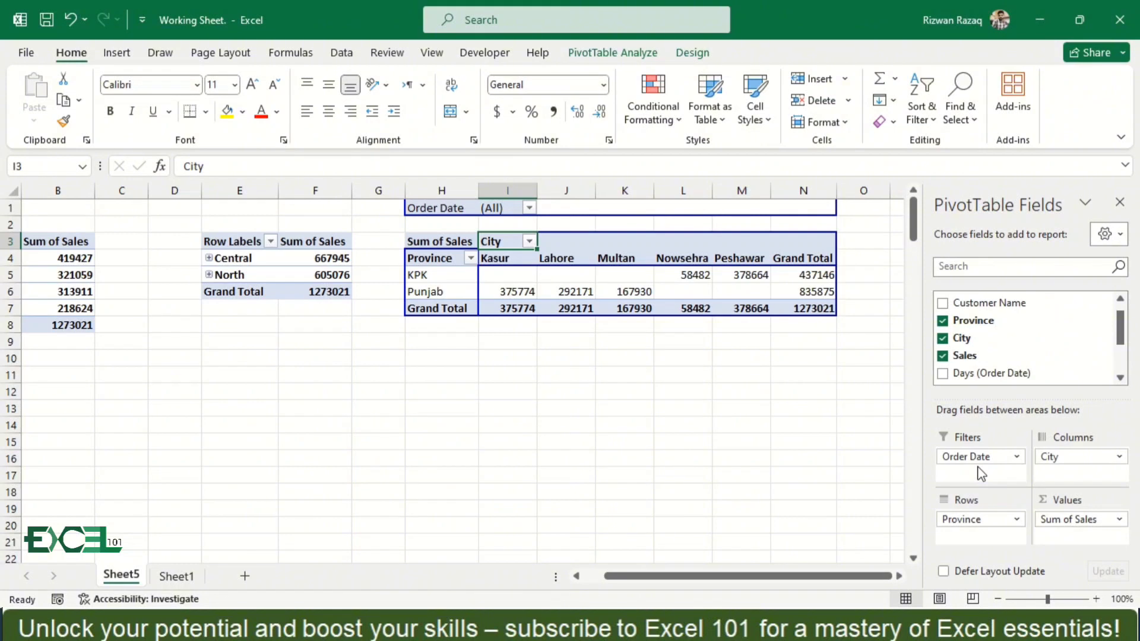
Remove Province from the classic-layout PivotTable and move City from columns back to rows.
click(948, 323)
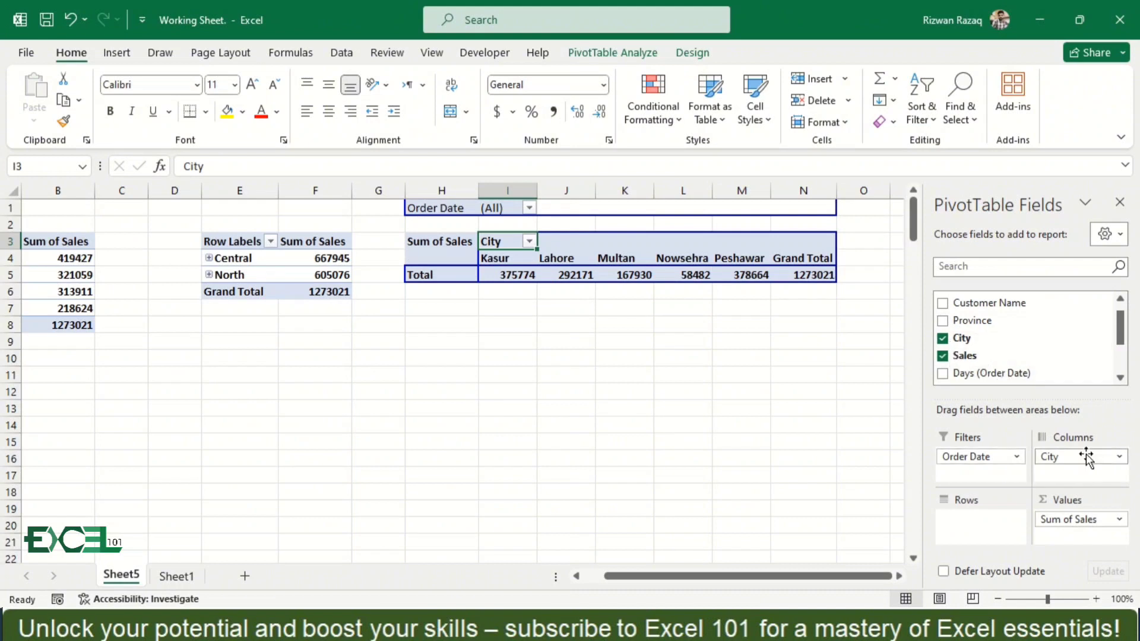
drag(1086, 457, 983, 537)
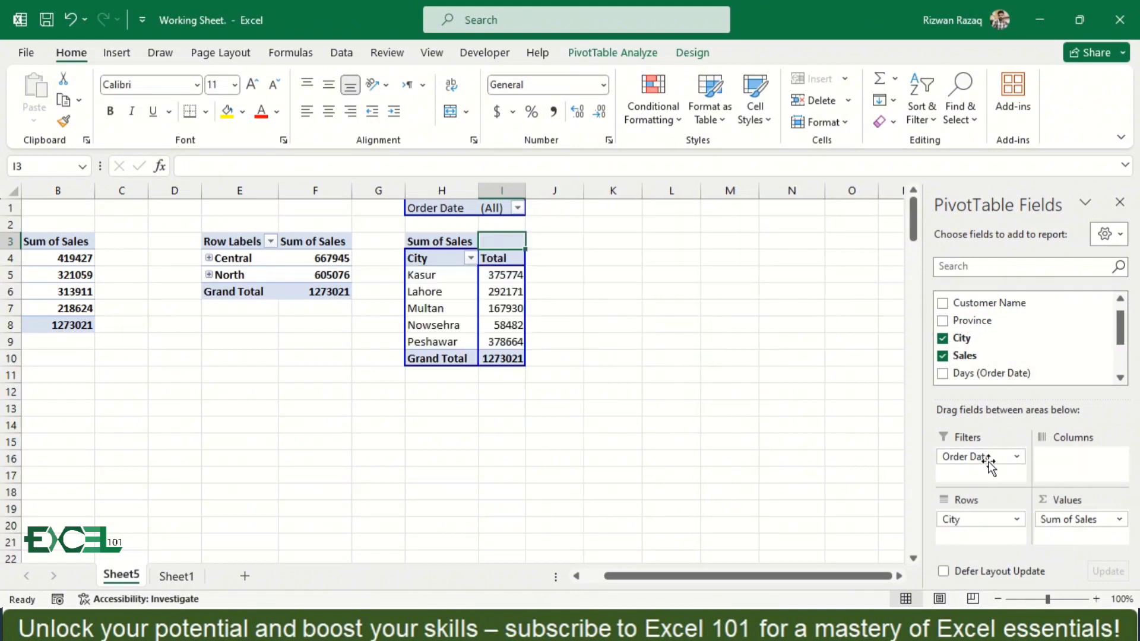
Remove the Order Date report filter from the classic-layout PivotTable and group the cities Kasur and Lahore.
click(986, 458)
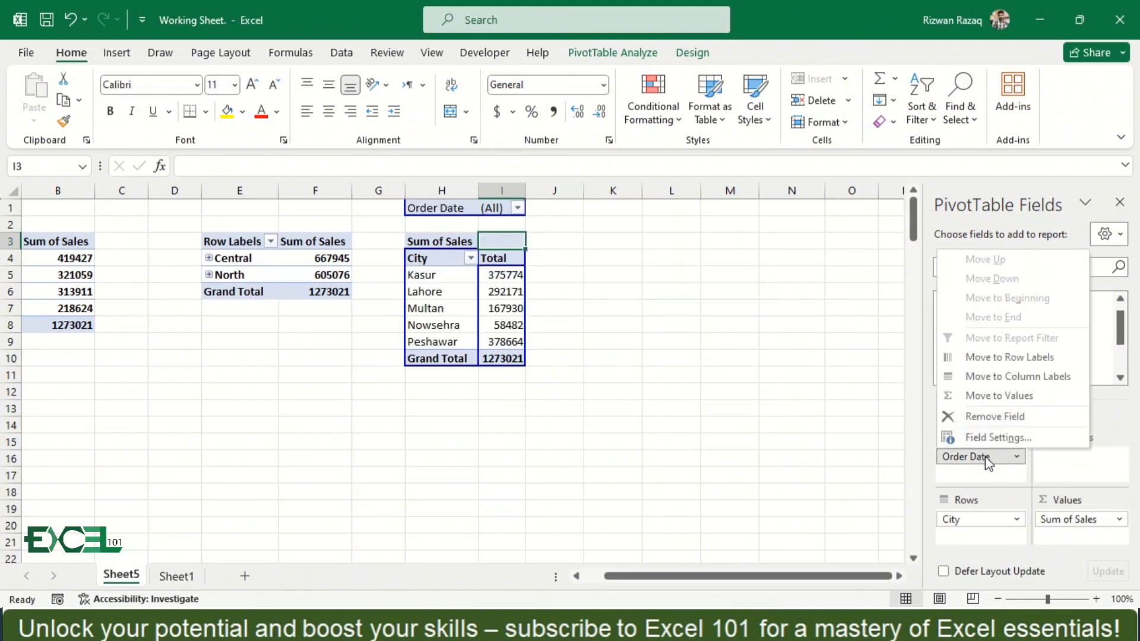
click(959, 415)
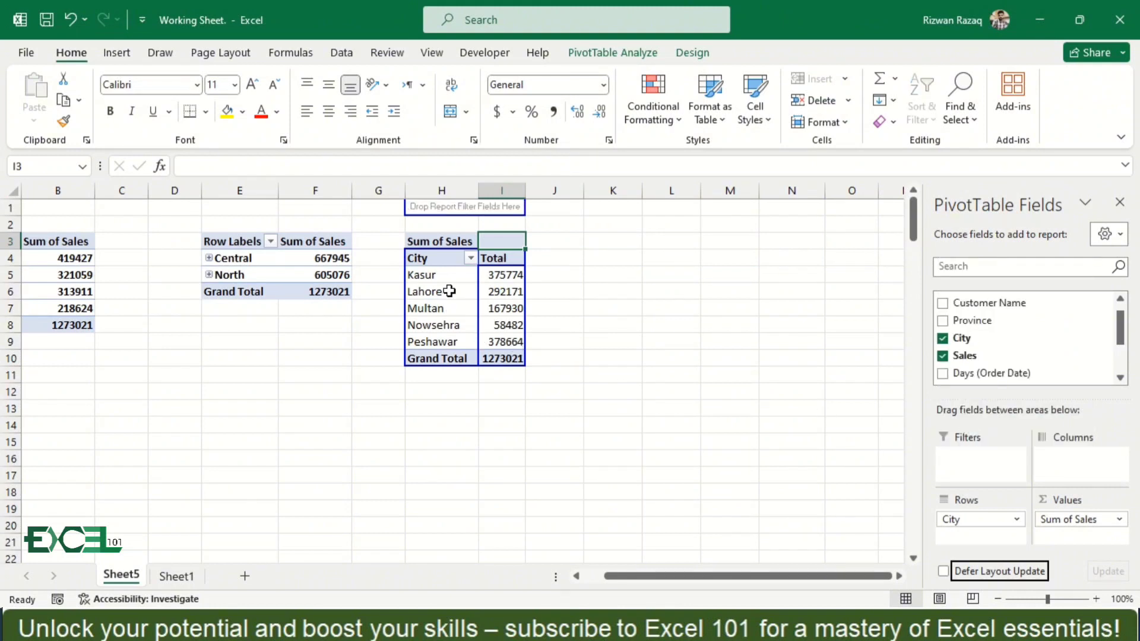
click(438, 278)
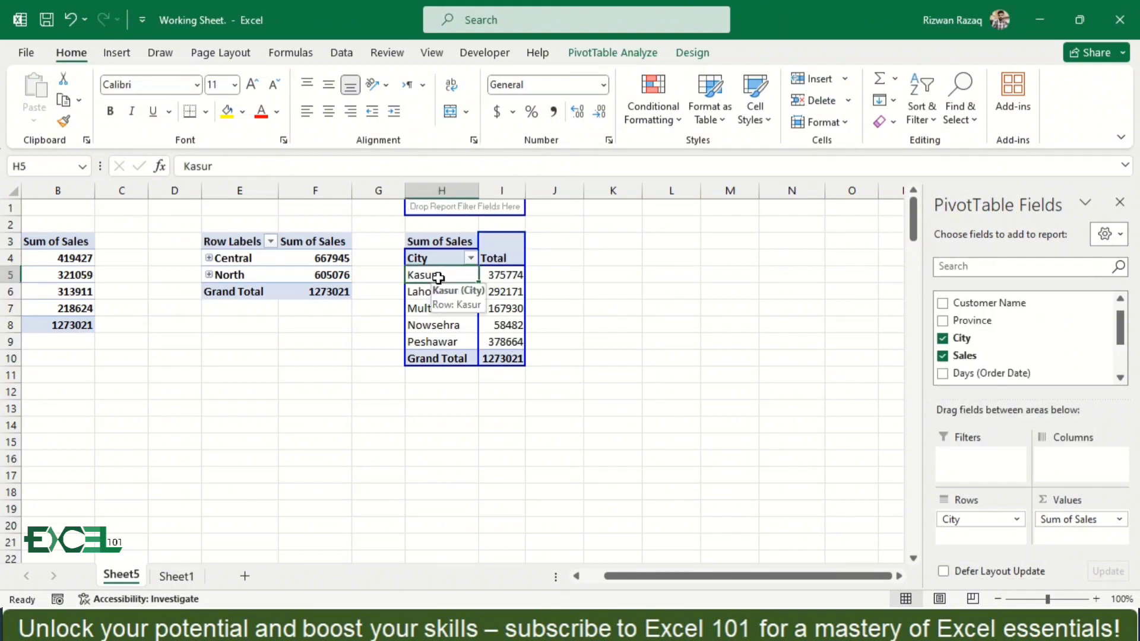
key(shift+Down)
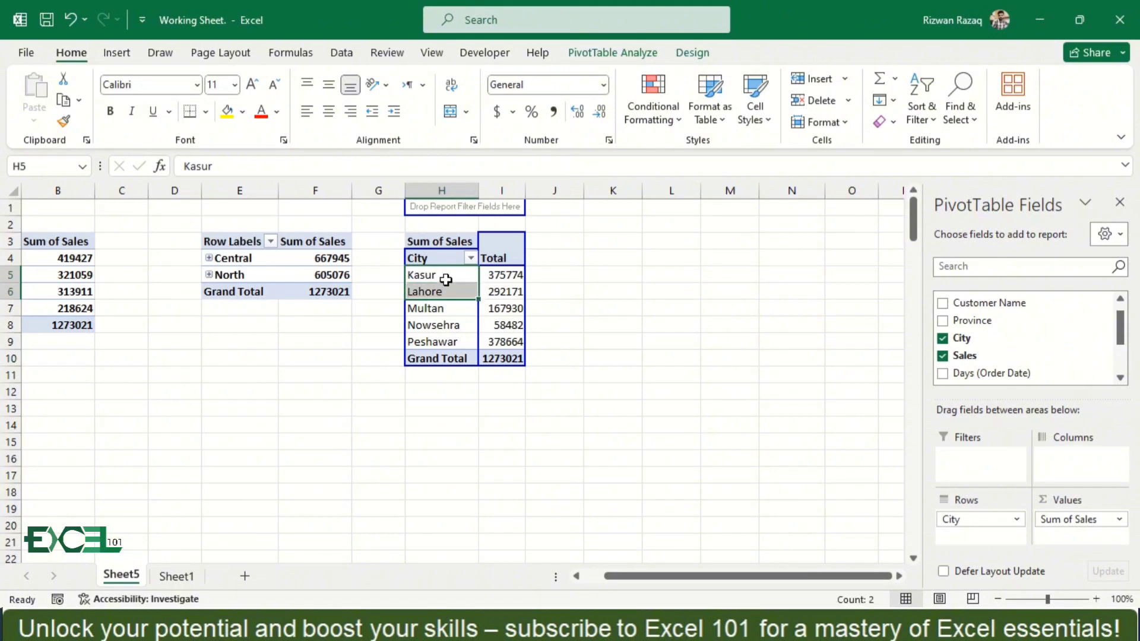
right_click(445, 282)
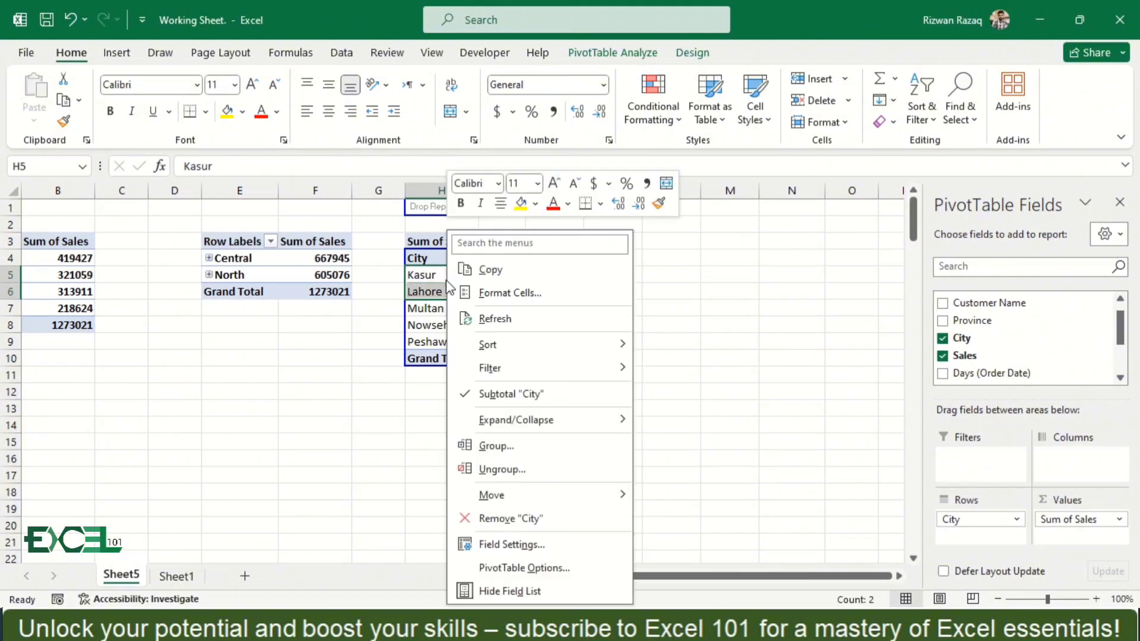
click(505, 446)
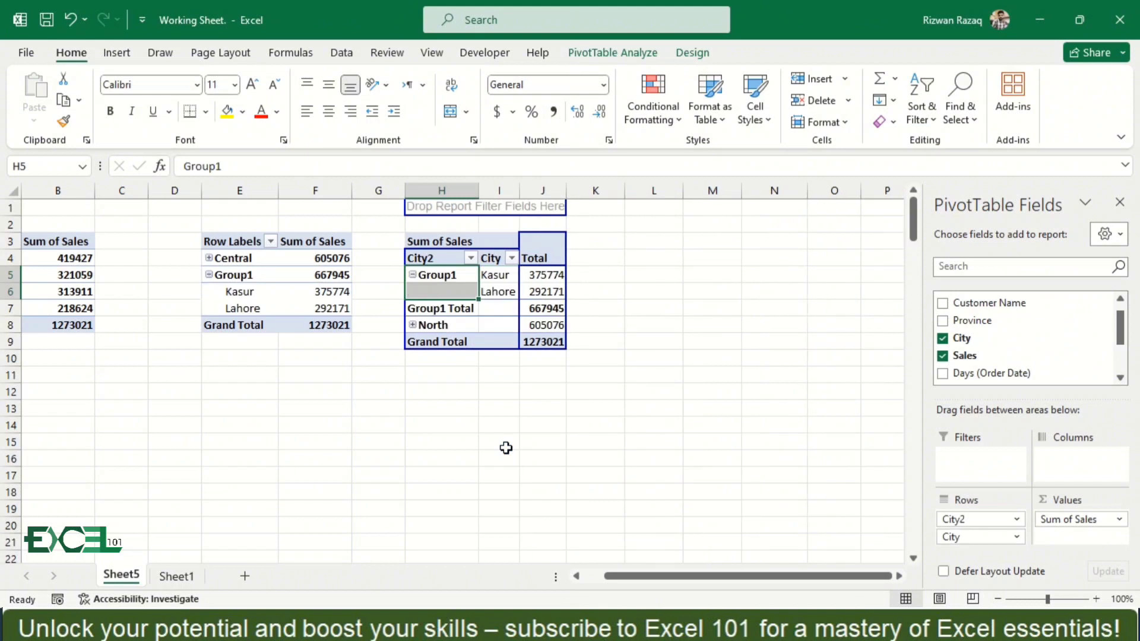
Rename the group holding Kasur and Lahore in the classic-layout PivotTable as Central.
click(453, 277)
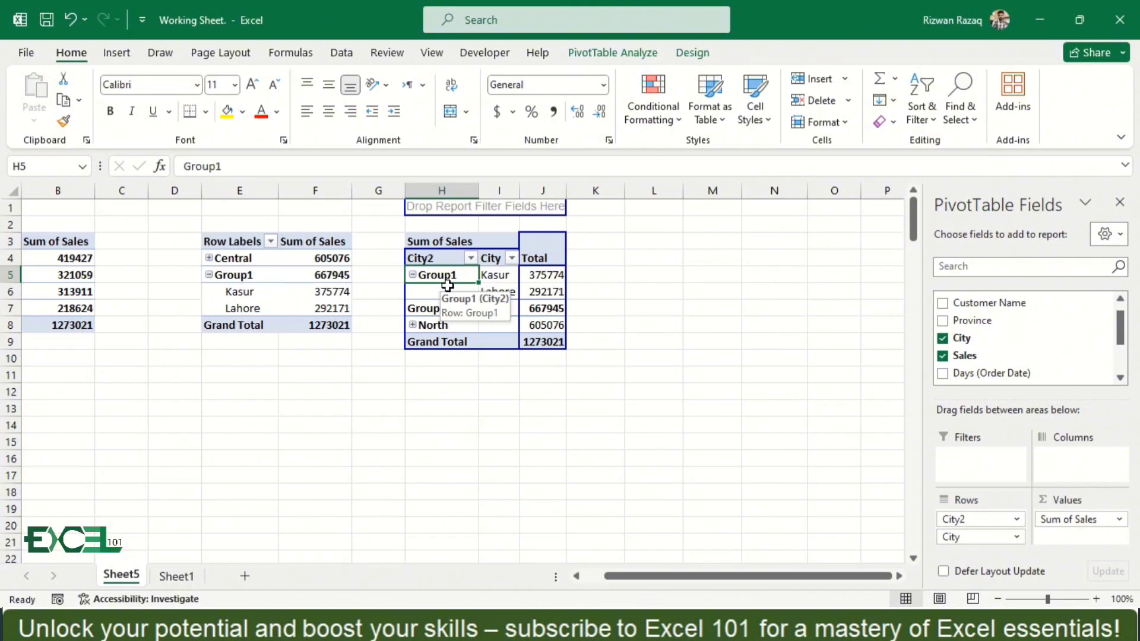
click(413, 275)
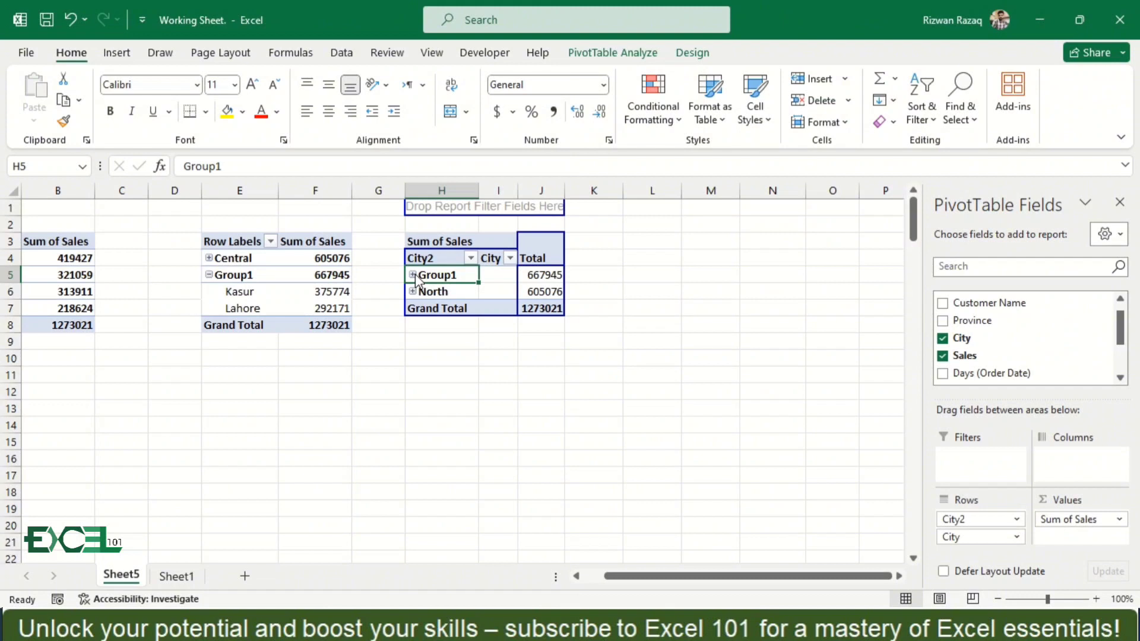
click(413, 275)
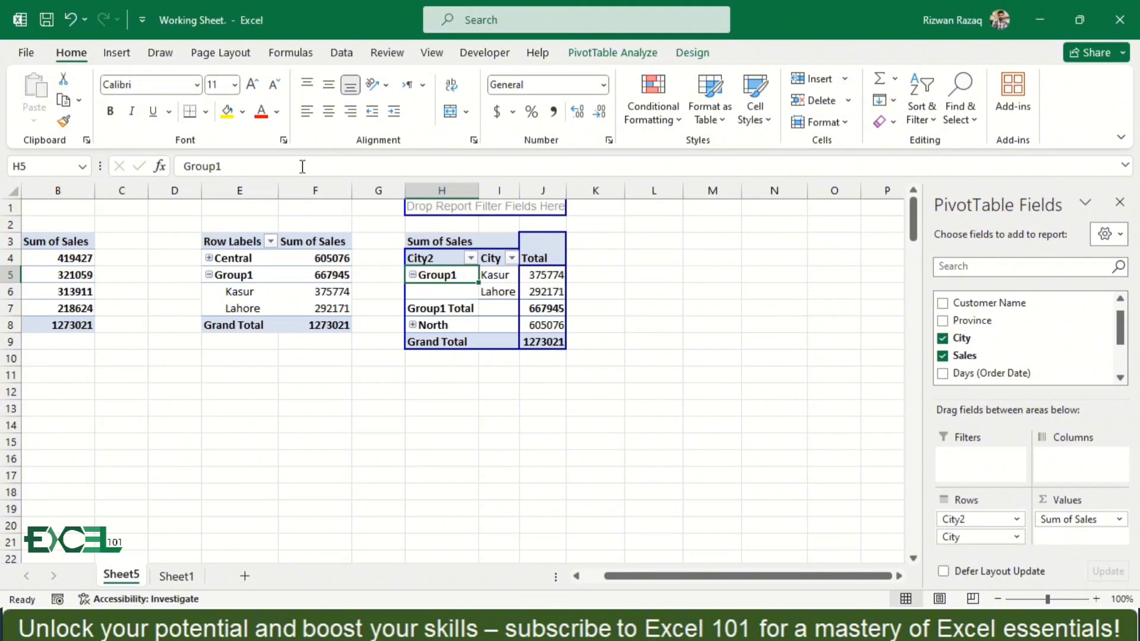
click(259, 166)
key(BackSpace)
key(BackSpace)
key(BackSpace)
key(BackSpace)
key(BackSpace)
key(BackSpace)
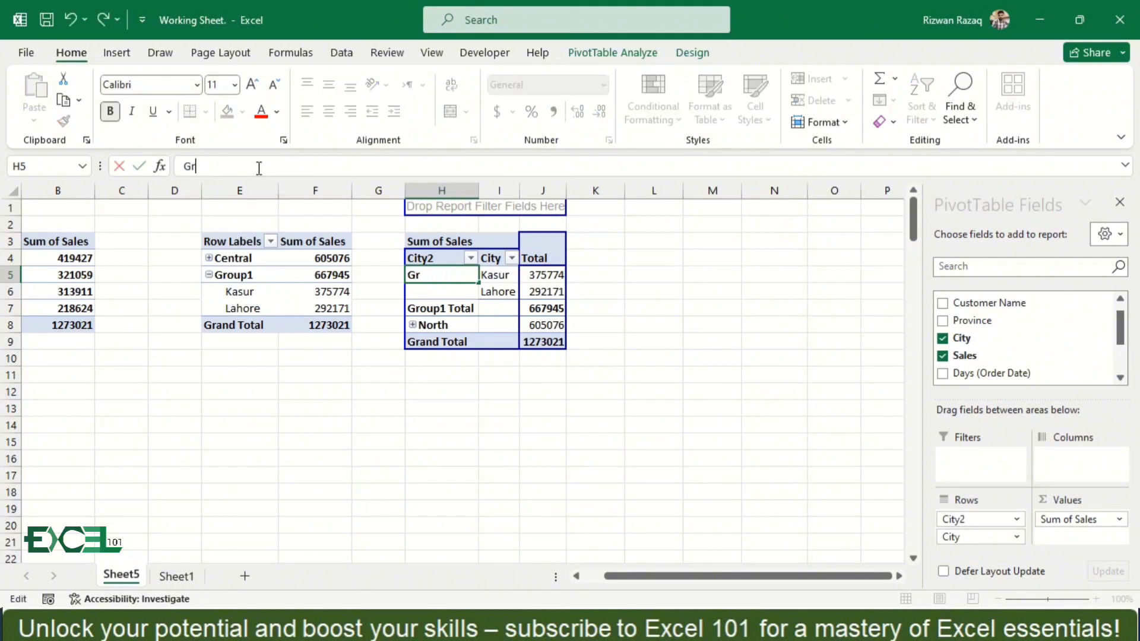
text(Central)
key(Return)
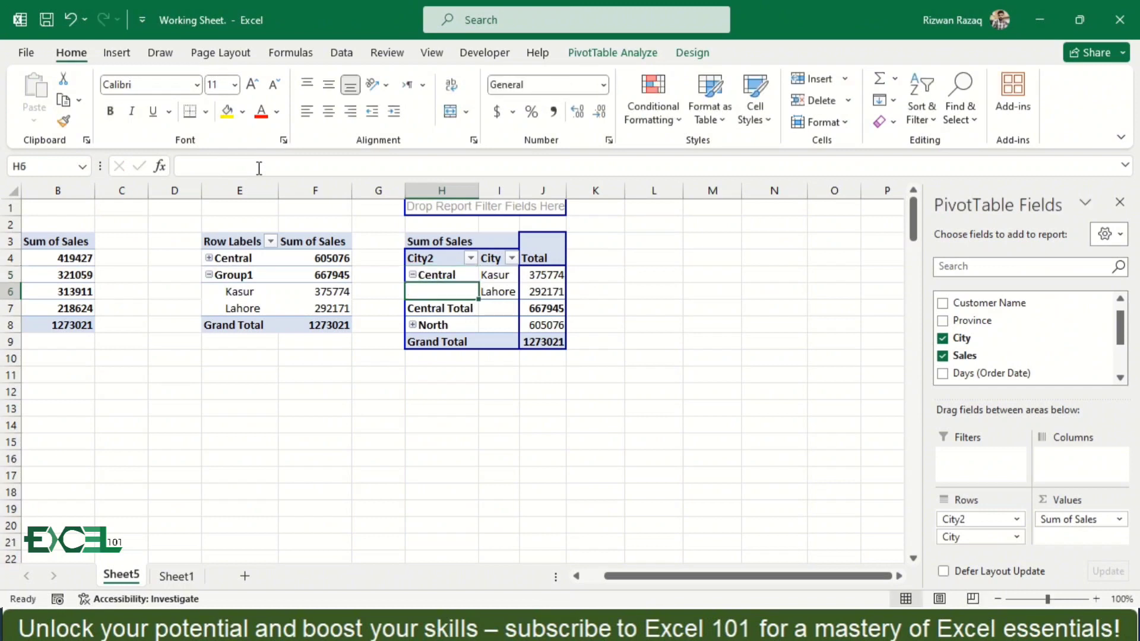
Expand the North group to view its cities, and collapse both North and Central in the classic-layout PivotTable.
click(436, 311)
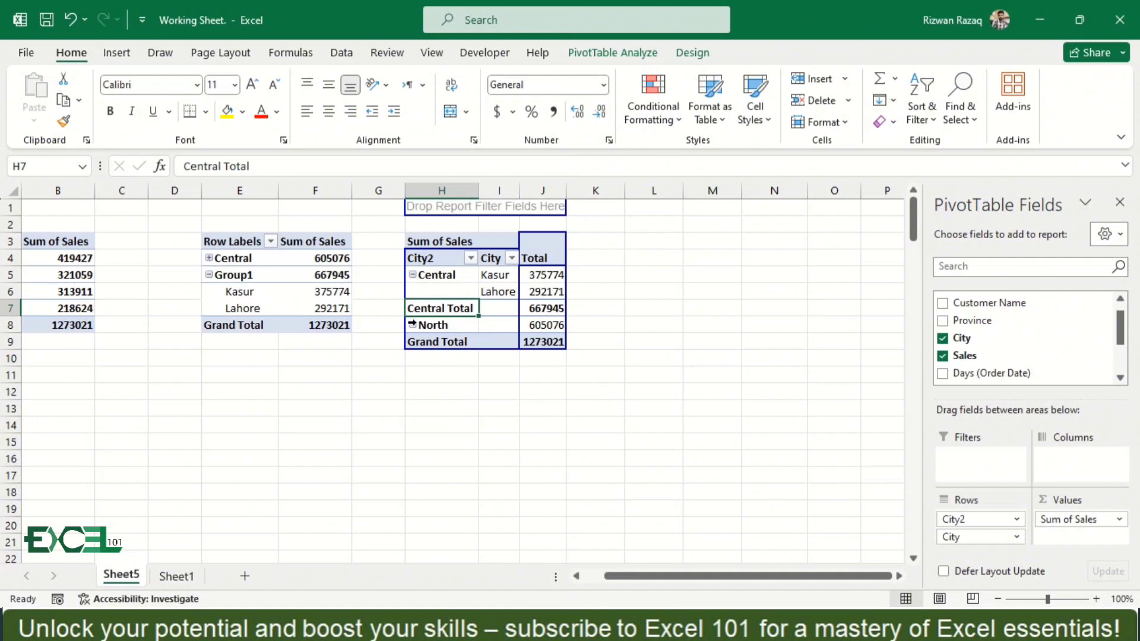
click(412, 325)
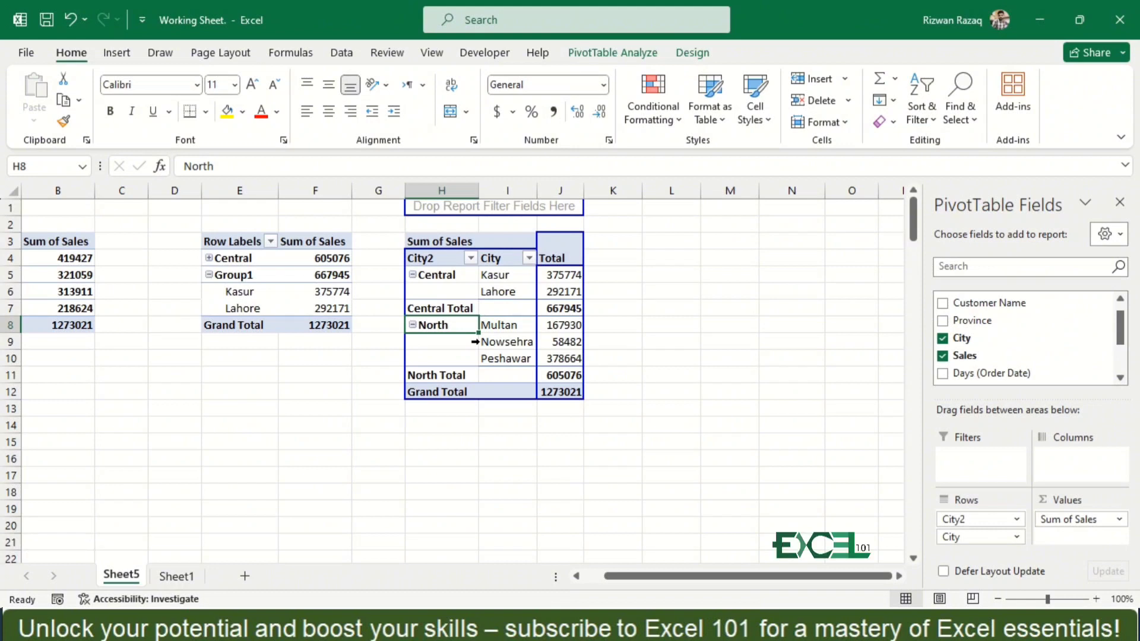
click(412, 324)
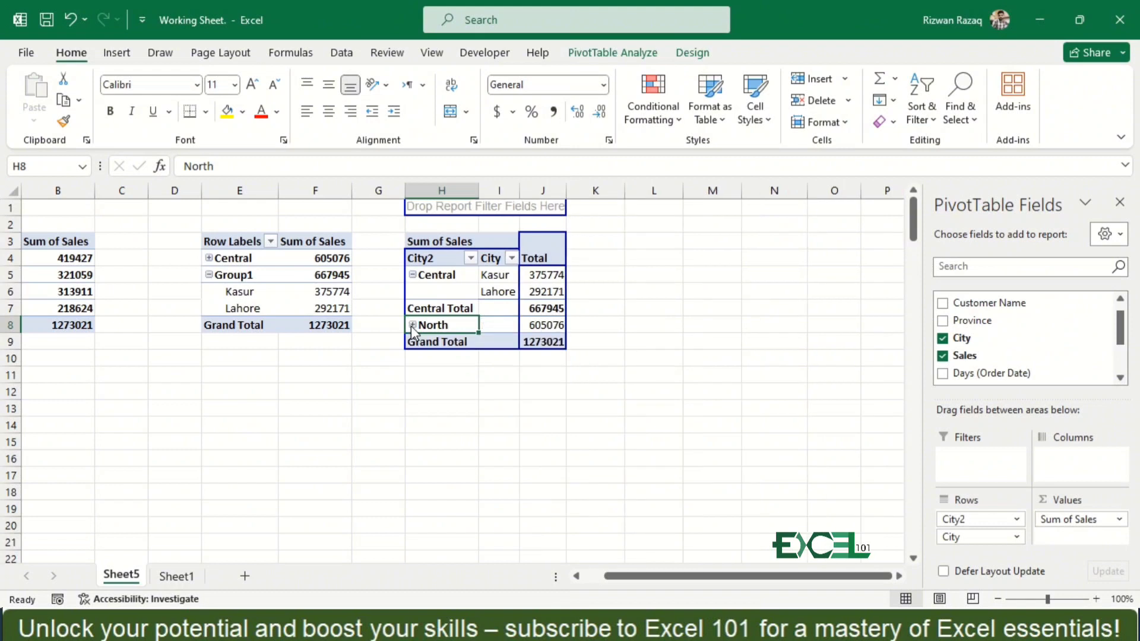
click(413, 275)
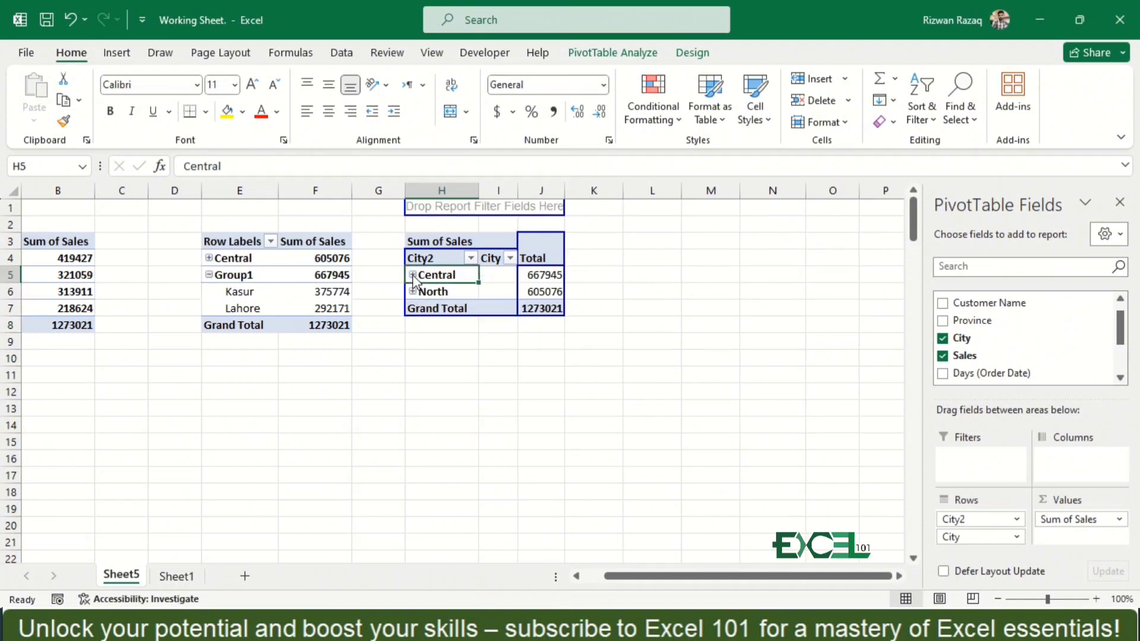
key(Up)
key(Up)
key(Up)
key(Down)
key(Down)
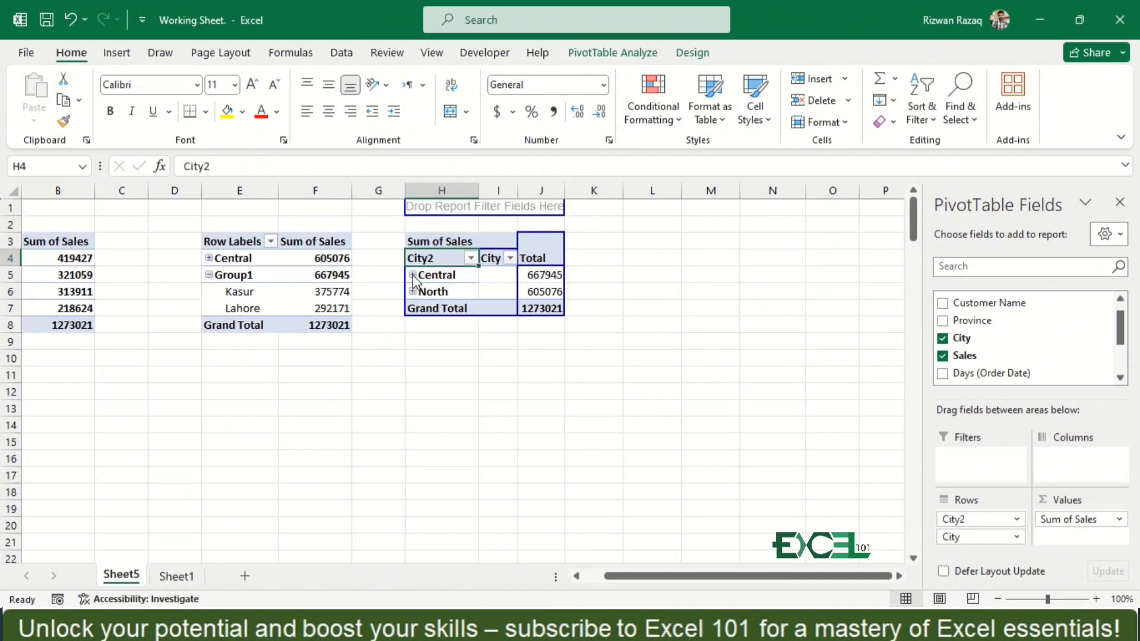
Create a PivotTable on a new worksheet from the sales data in Sheet1, range A1:E86.
key(ctrl+Page_Down)
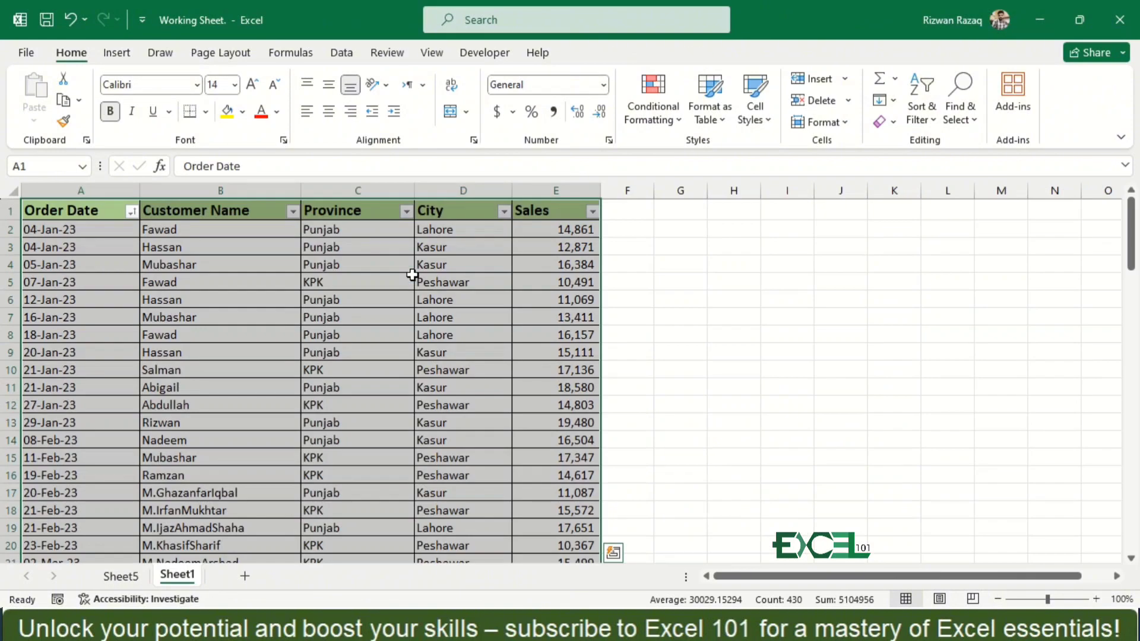
key(ctrl+Home)
key(ctrl+shift+End)
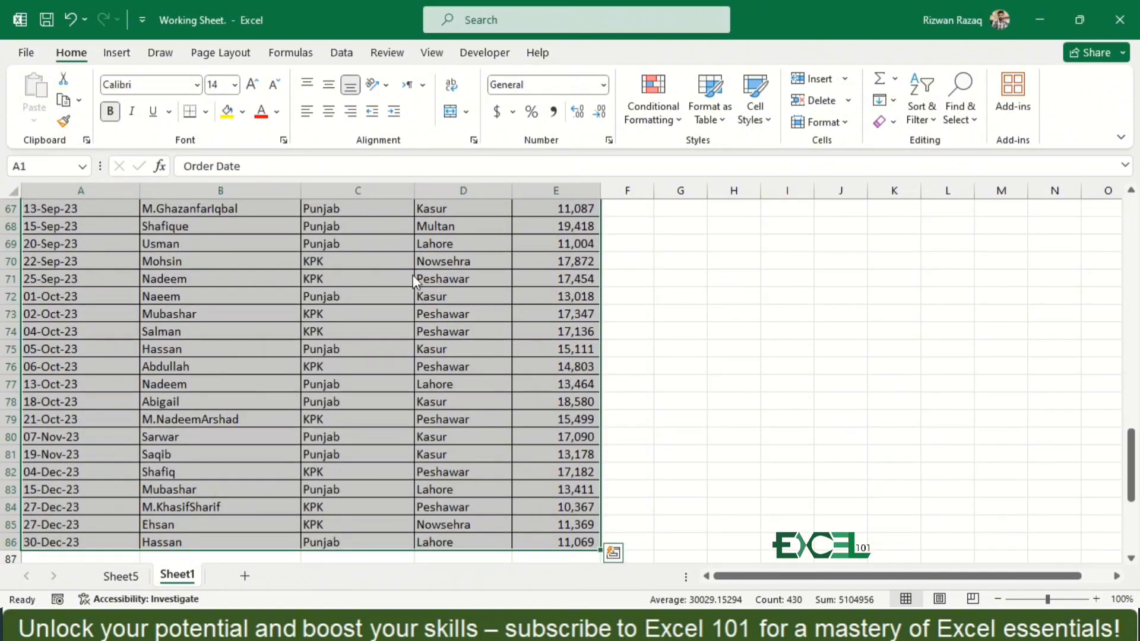
key(alt)
key(n)
key(v)
key(t)
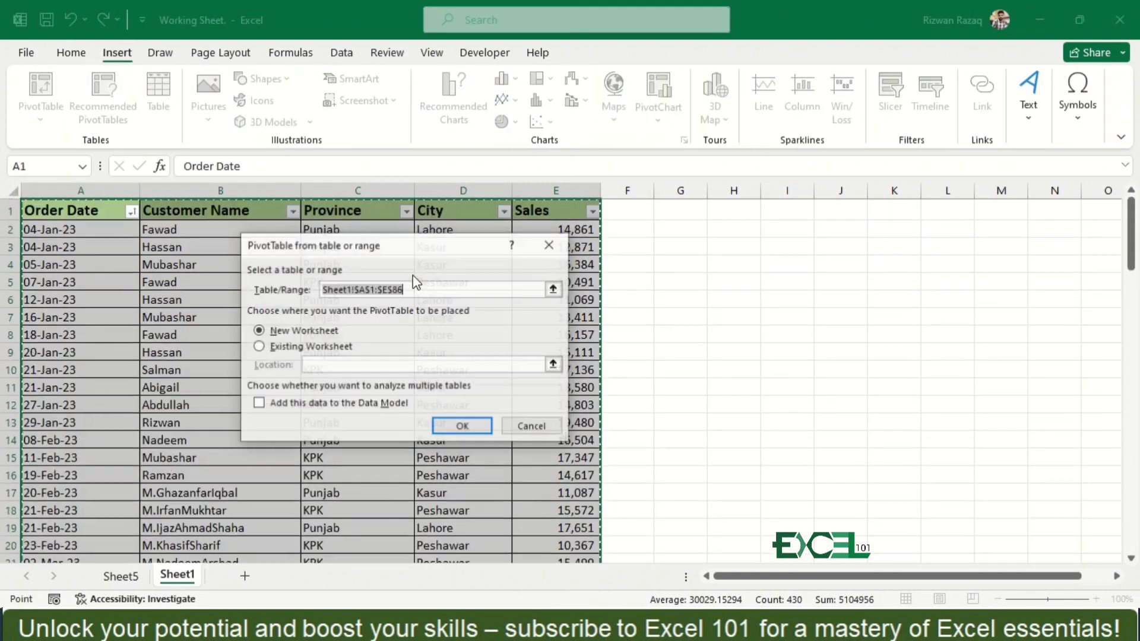
key(Return)
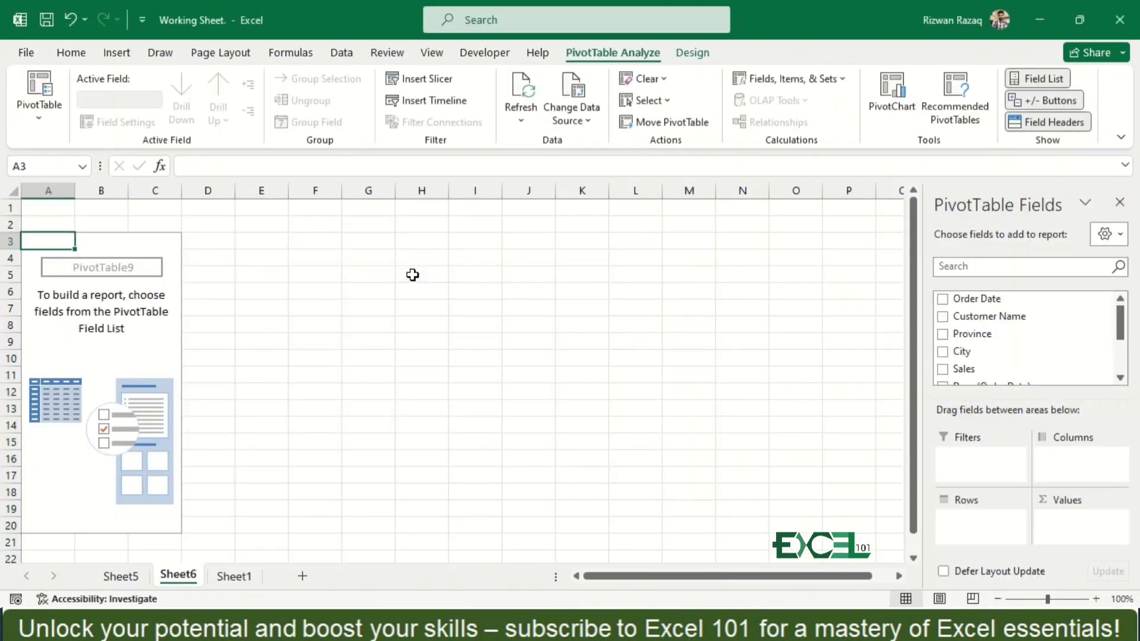
Enable the classic PivotTable layout in the display options of the new PivotTable.
right_click(47, 238)
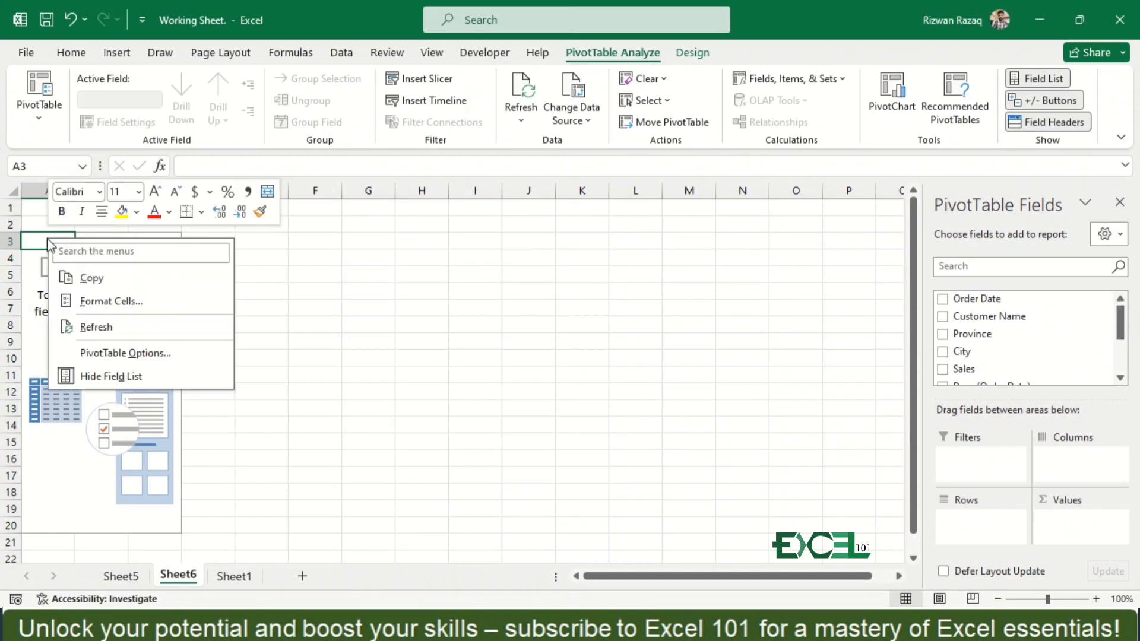
click(116, 359)
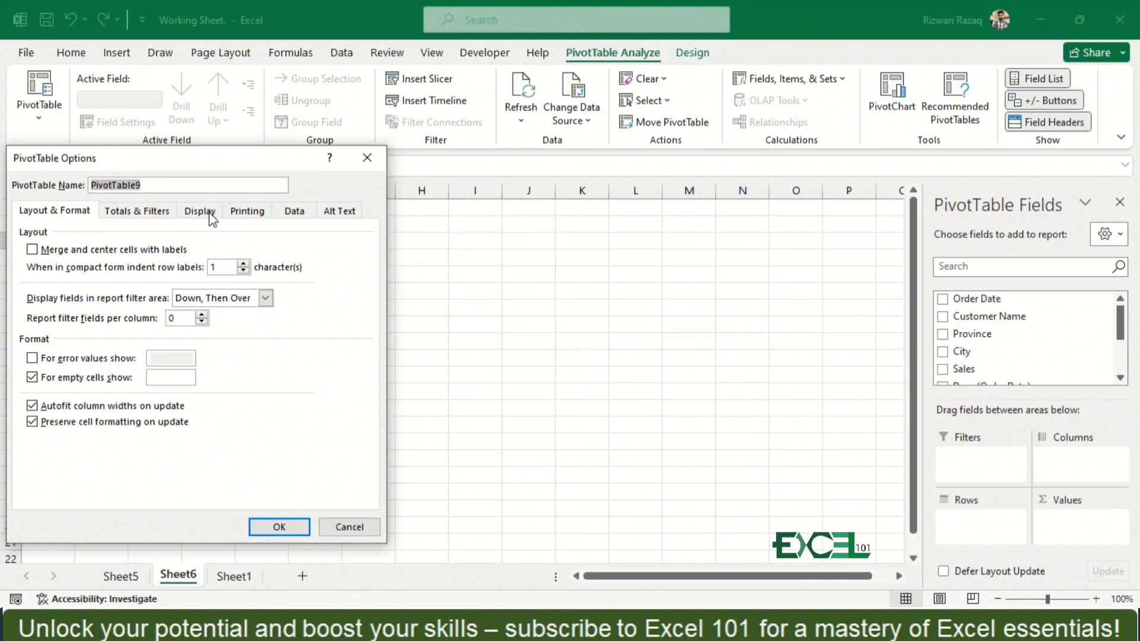
click(200, 211)
click(33, 335)
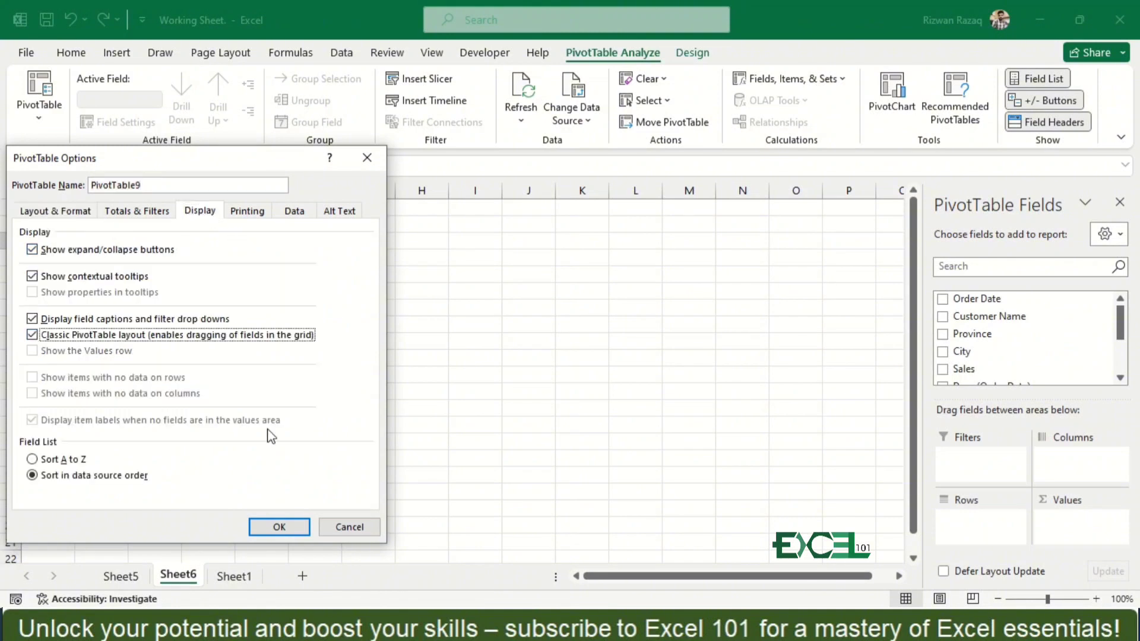
click(279, 527)
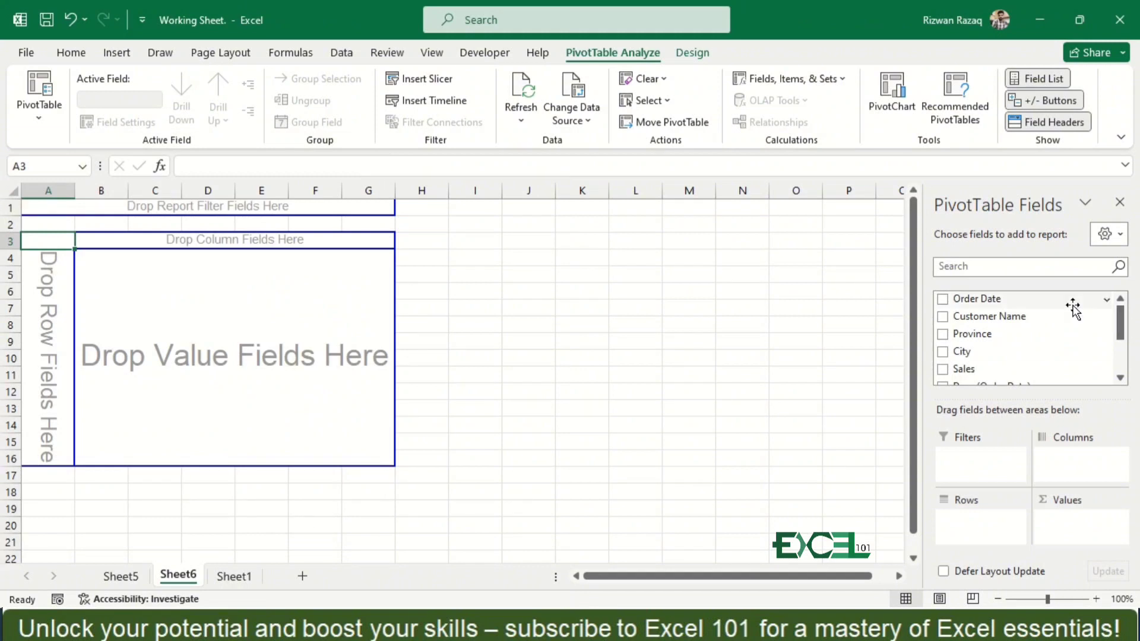
Add Order Date as rows and Sum of Sales as values in the new PivotTable.
drag(1028, 309, 988, 525)
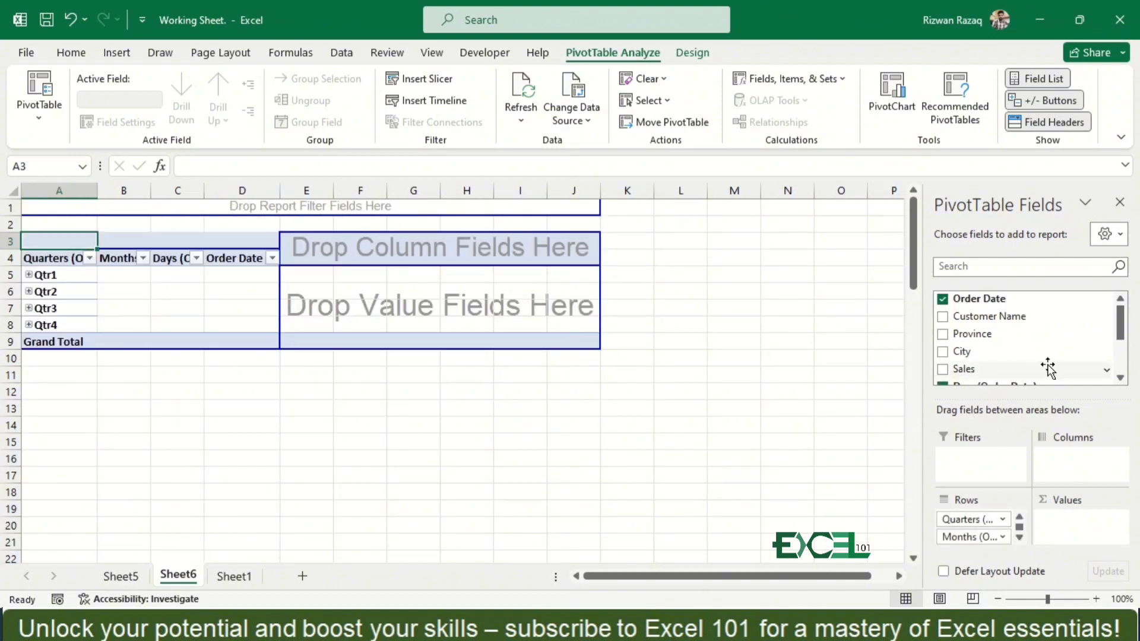
drag(1120, 338, 1120, 351)
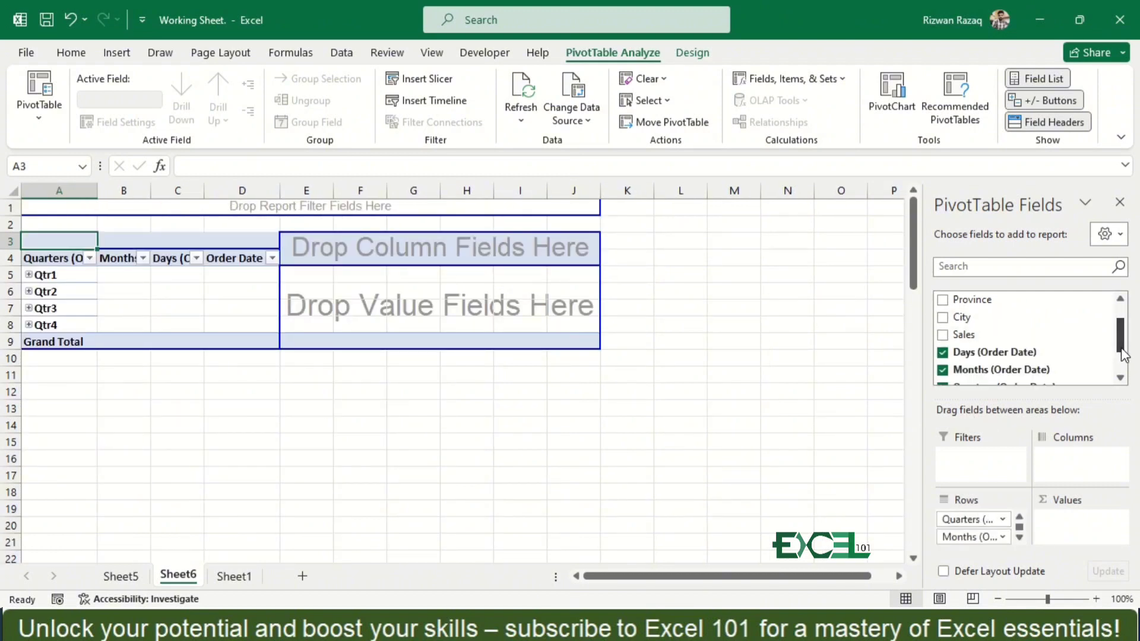
drag(995, 342, 1101, 549)
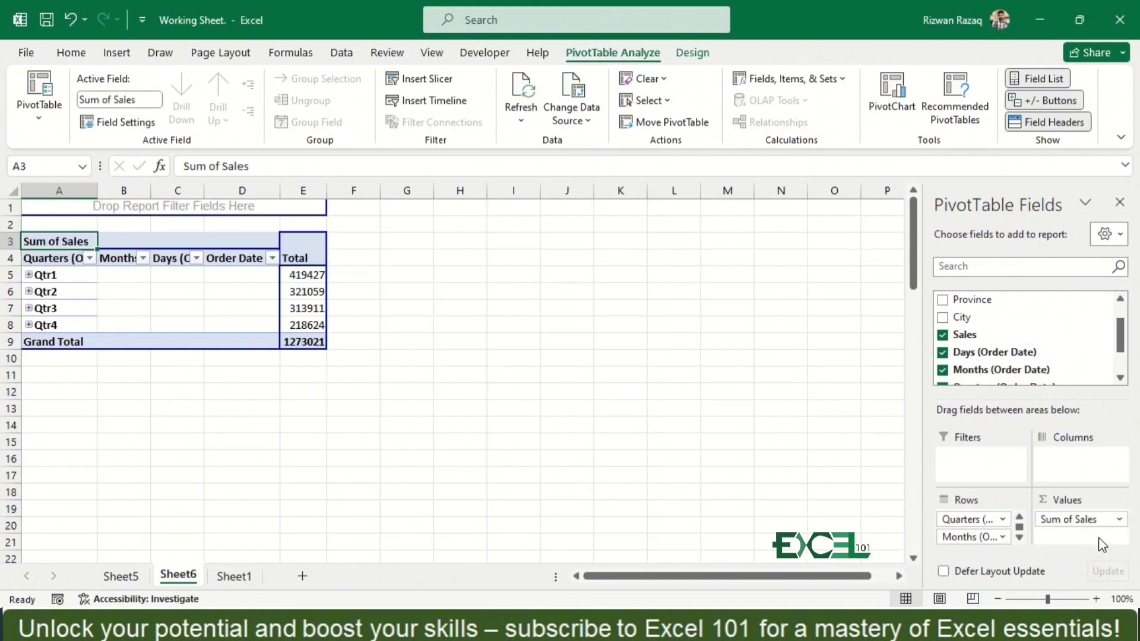
Expand Qtr1, Jan and the days 4-Jan, 5-Jan, 7-Jan and 12-Jan down to their order dates.
click(28, 275)
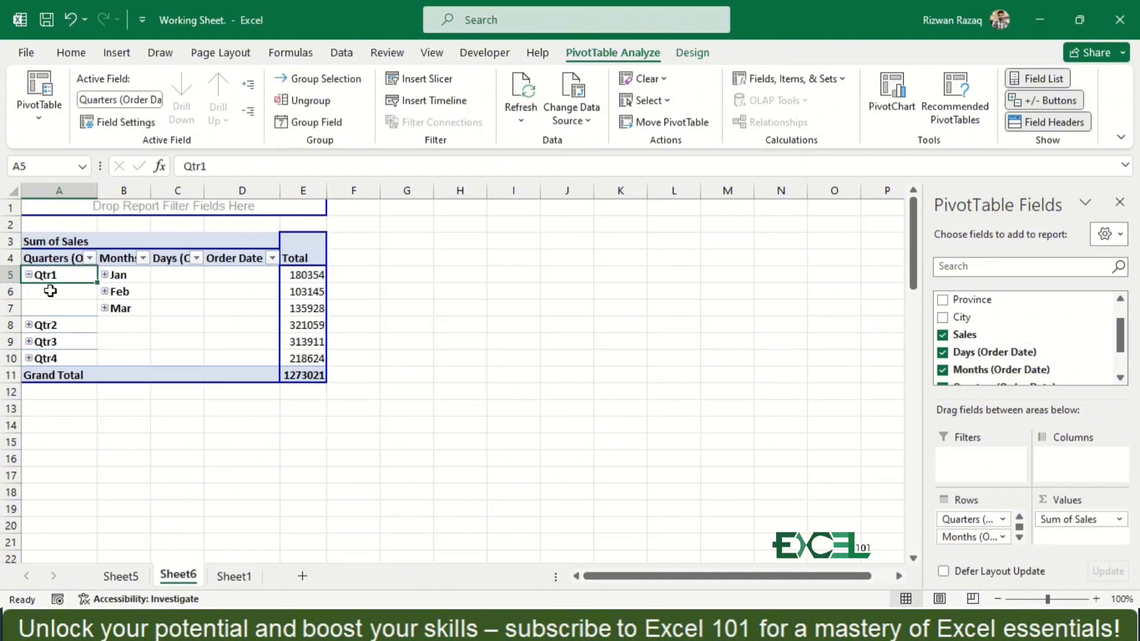
click(105, 275)
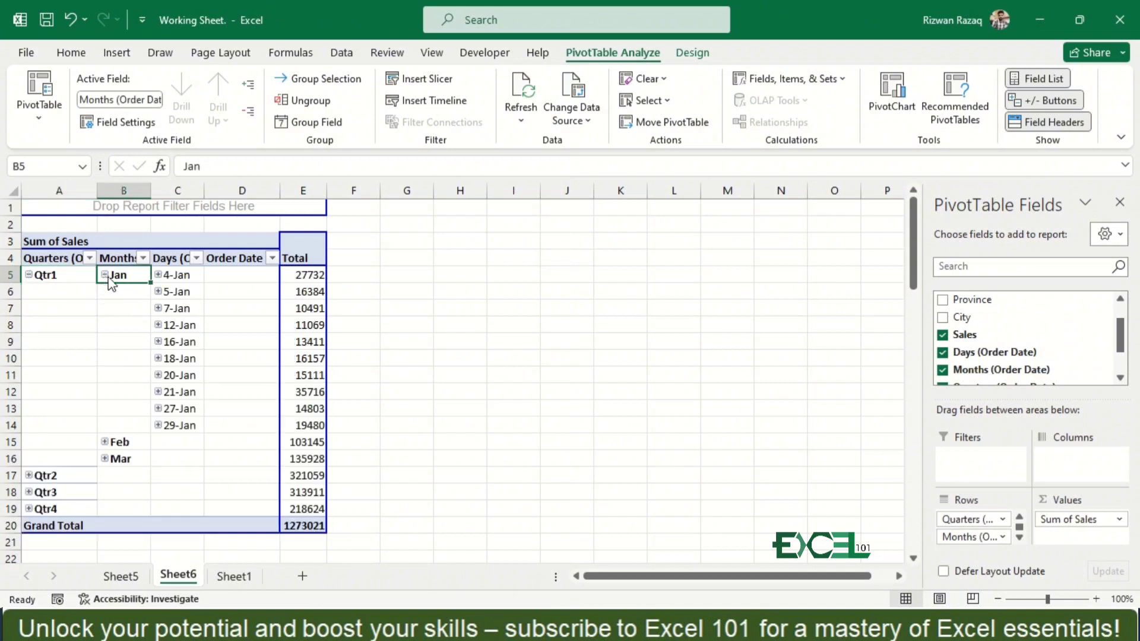
click(158, 275)
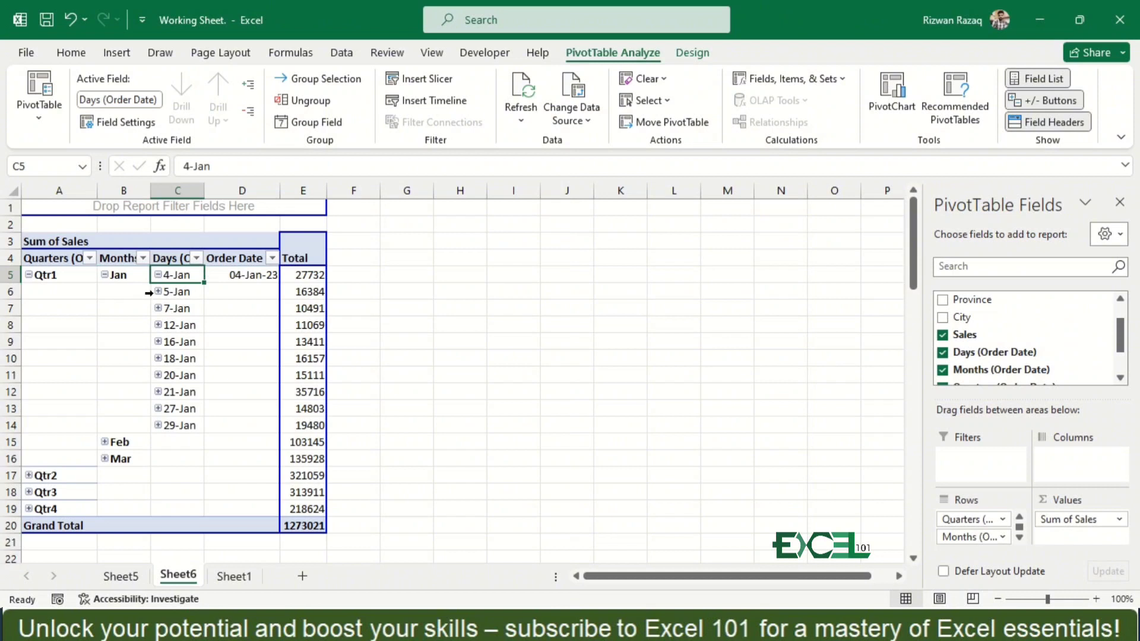
click(158, 292)
click(158, 308)
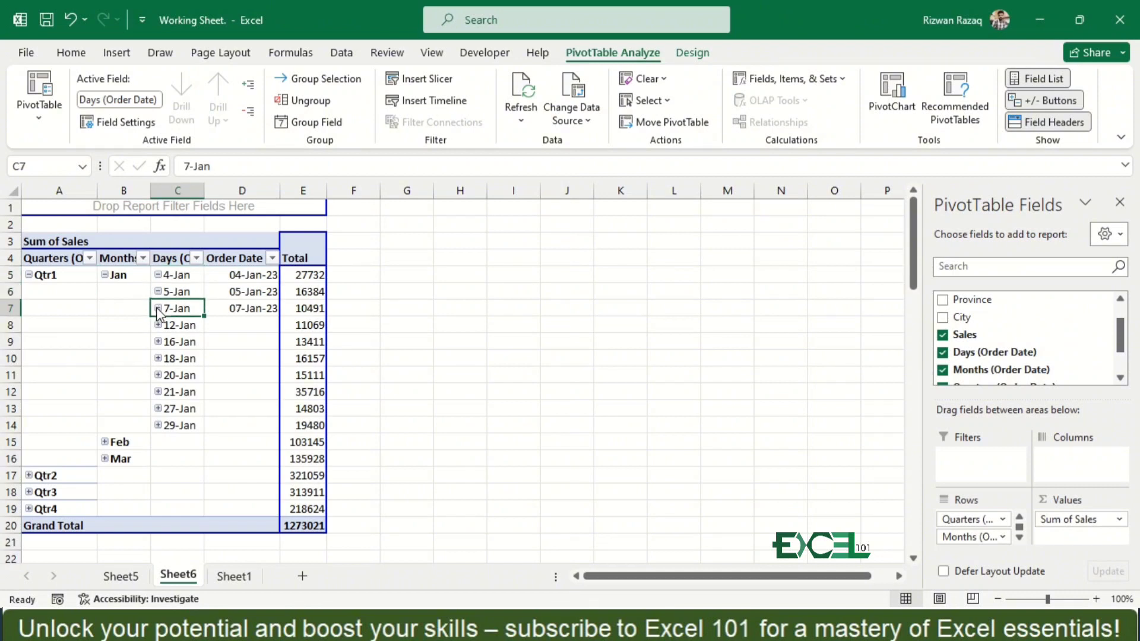
click(158, 325)
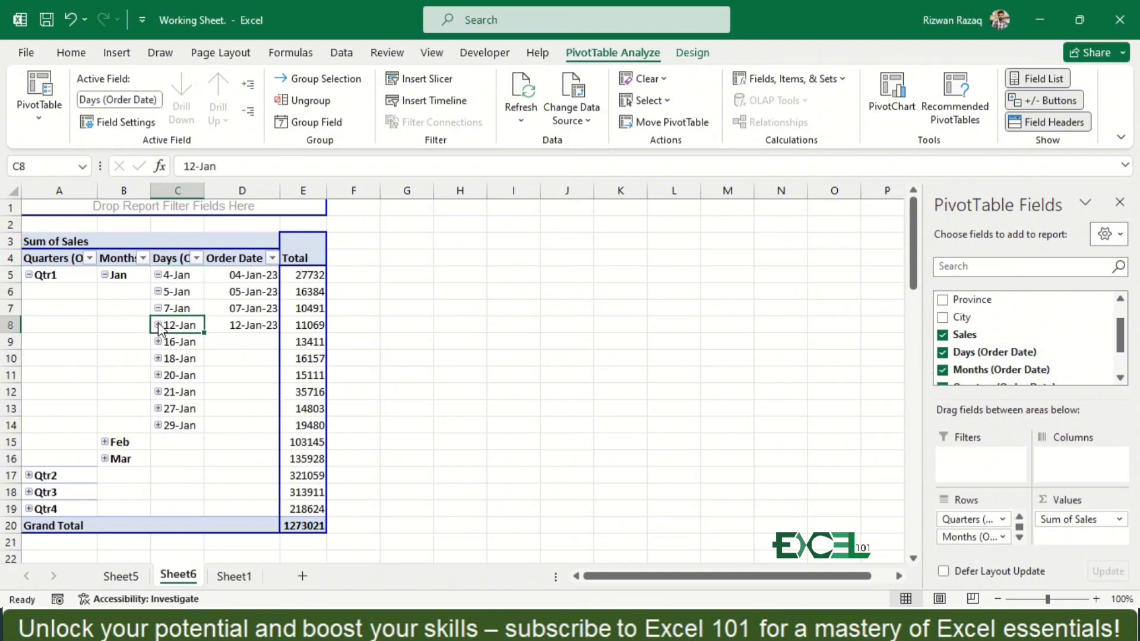
Remove the Quarters (Order Date) field from the PivotTable rows.
click(52, 259)
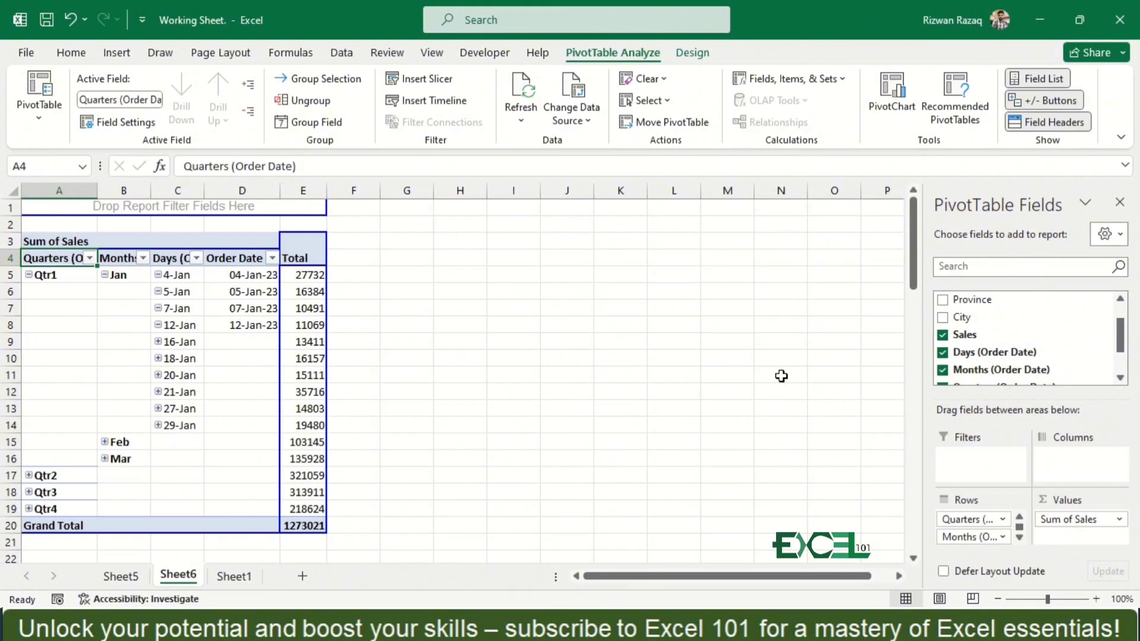
click(990, 521)
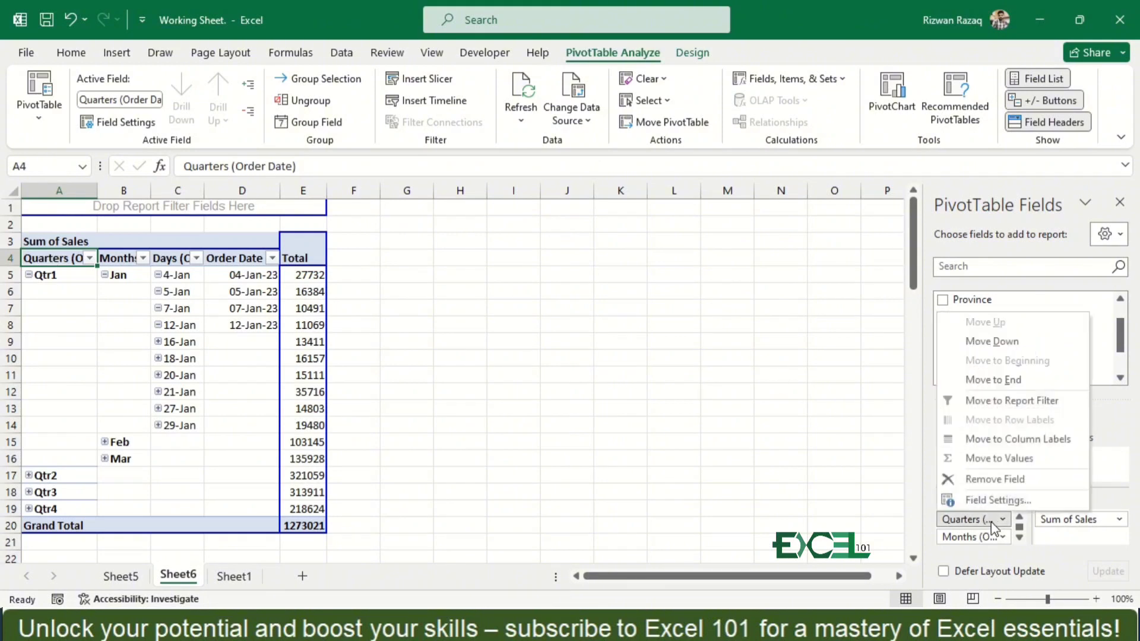
click(953, 475)
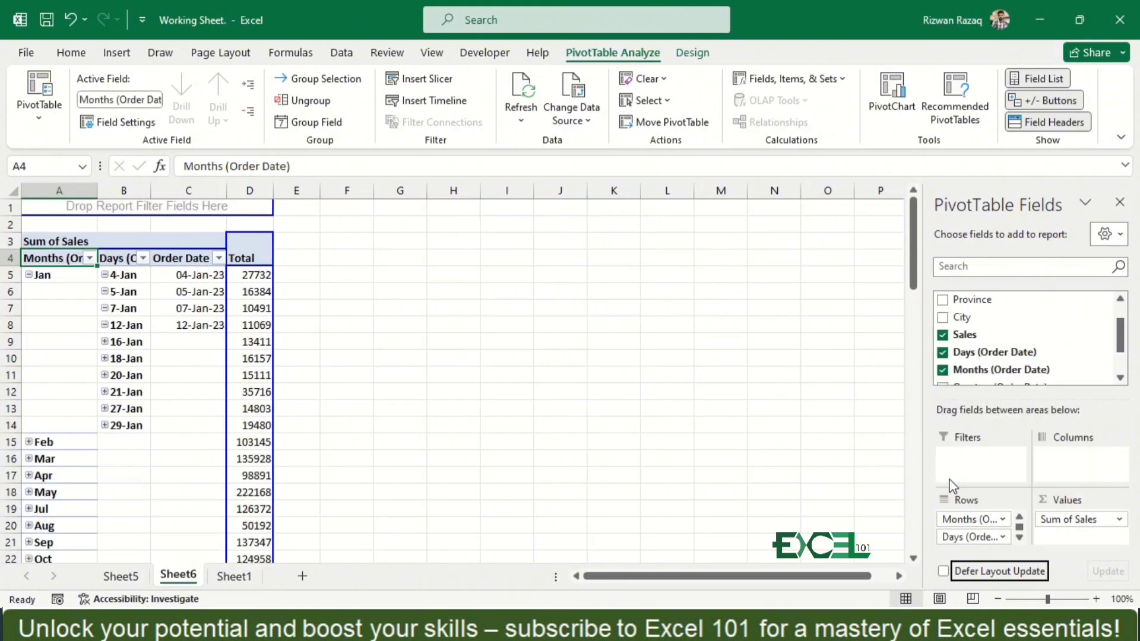
Regroup the order dates in the PivotTable by Days and Months only, leaving Quarters out of the grouping.
click(976, 520)
click(978, 522)
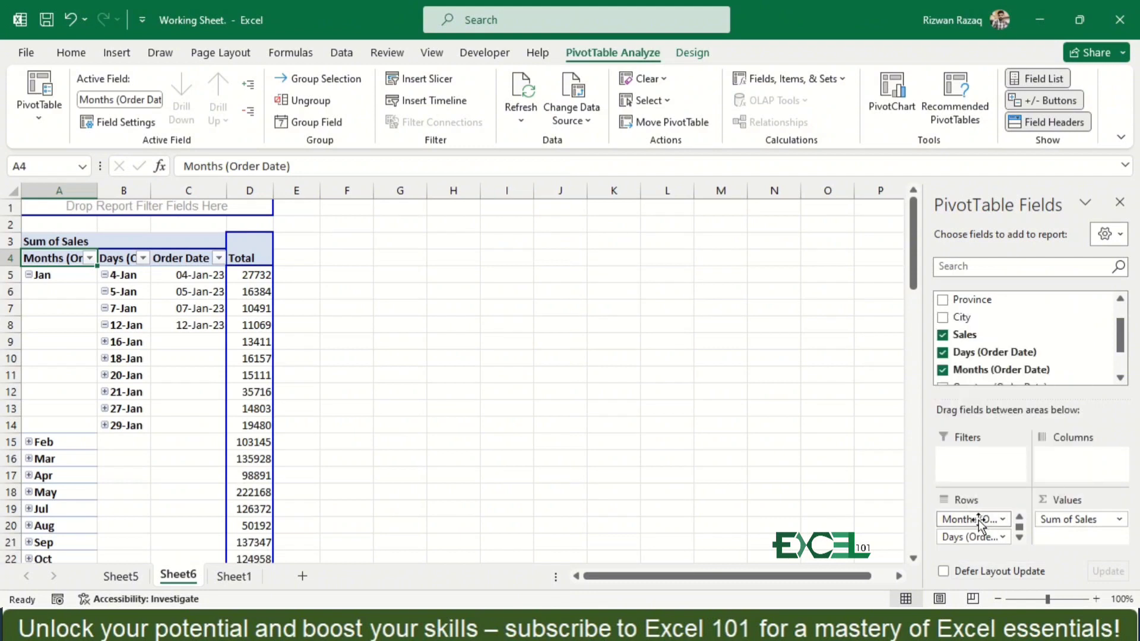
click(978, 522)
click(979, 522)
click(54, 275)
right_click(54, 275)
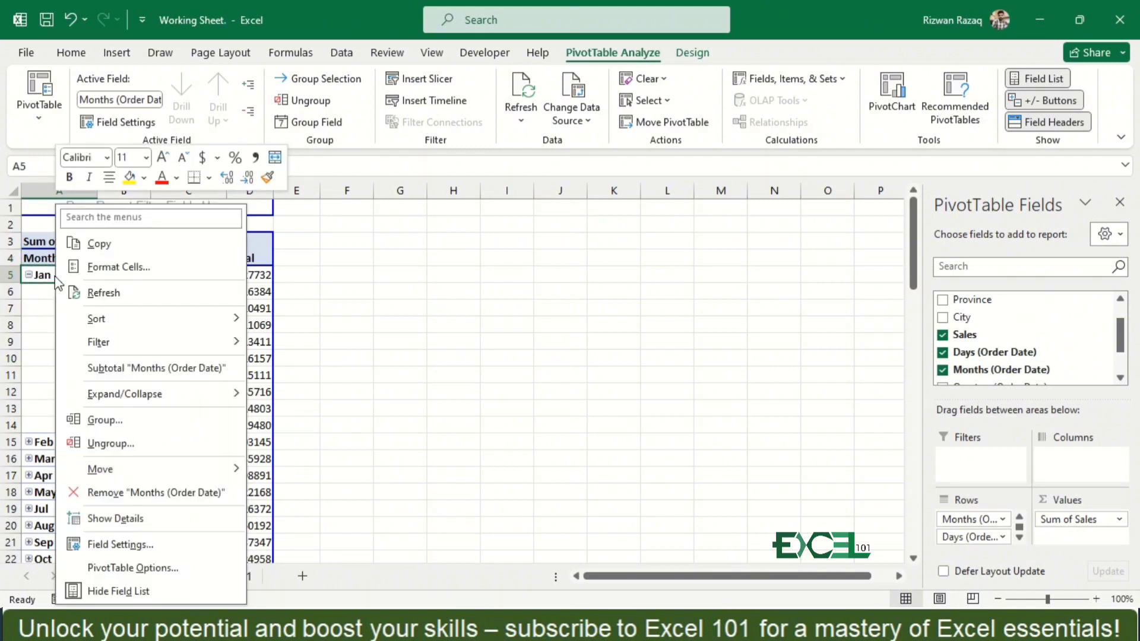
click(128, 425)
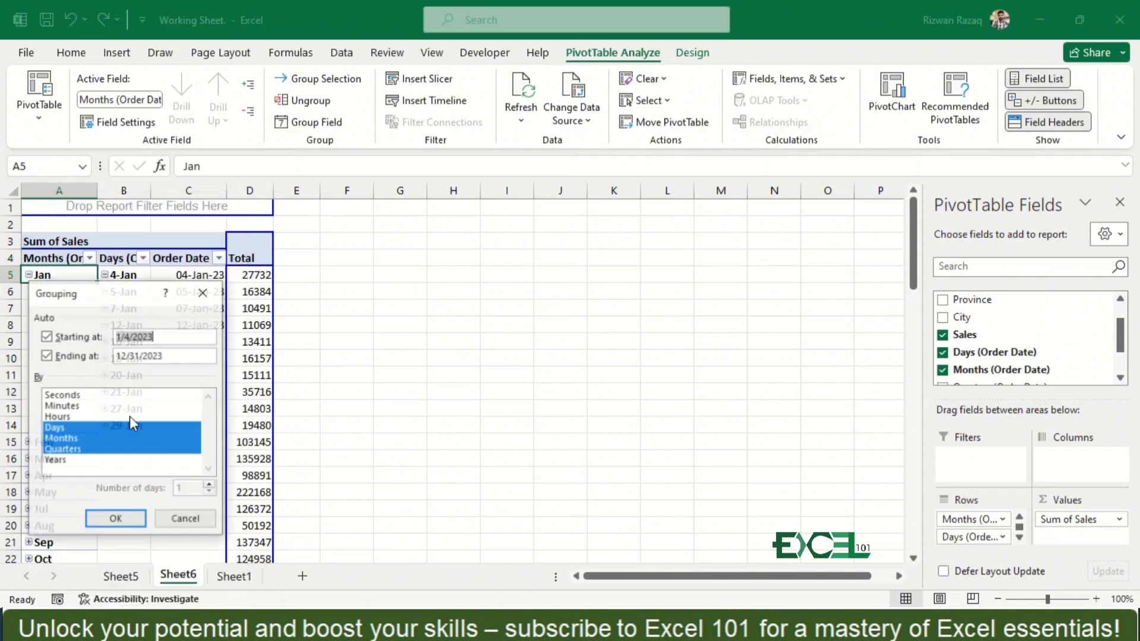
click(62, 451)
click(117, 519)
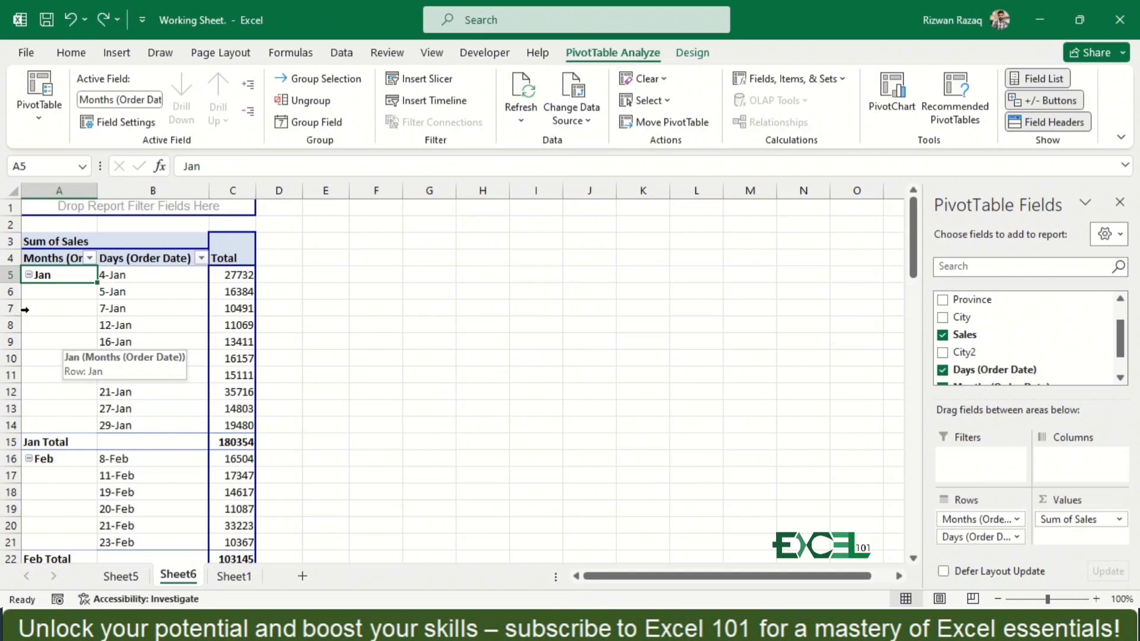
Turn on Wrap Text for the January month label cells A5:A14.
click(72, 53)
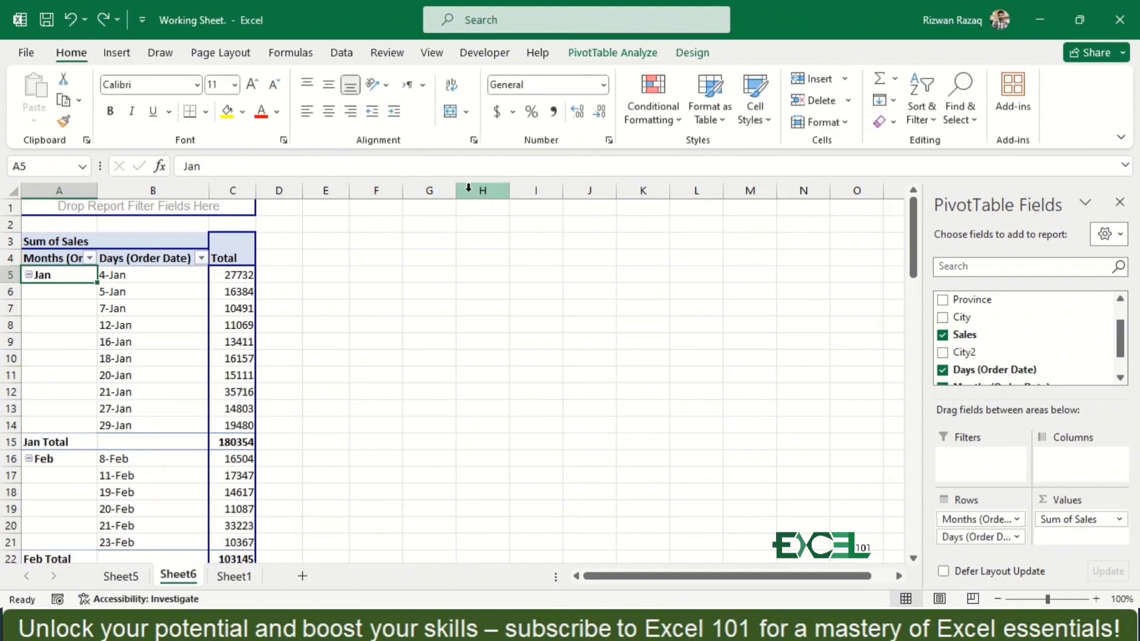
key(shift+Down)
key(shift+Down)
key(shift+Down)
key(shift+Down)
key(shift+Down)
key(shift+Down)
key(shift+Down)
key(shift+Down)
key(shift+Down)
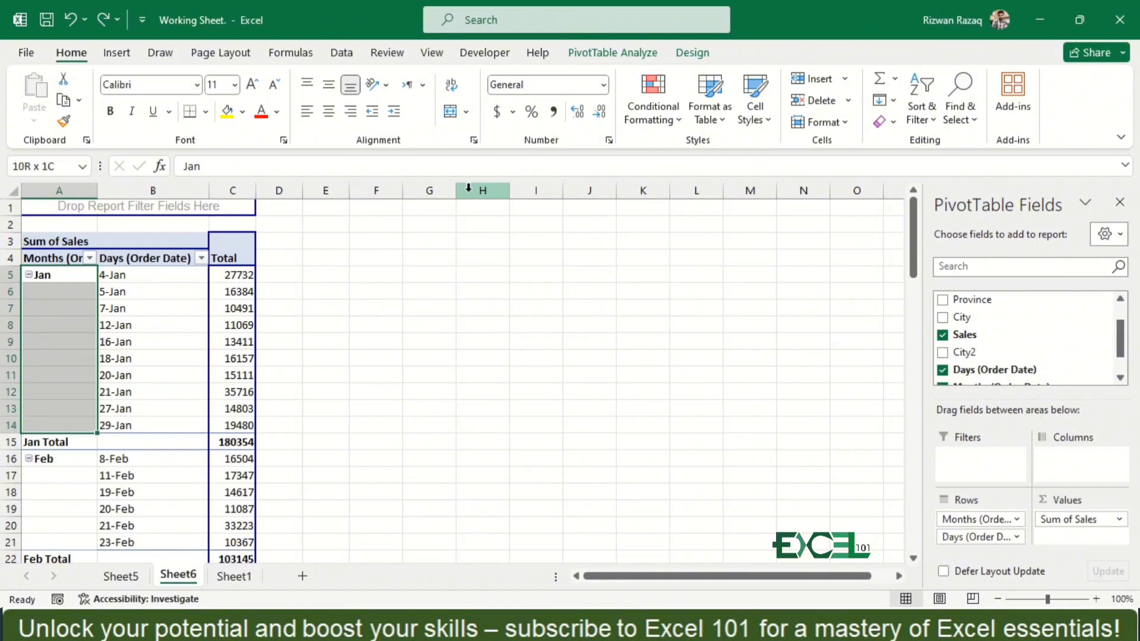
click(455, 85)
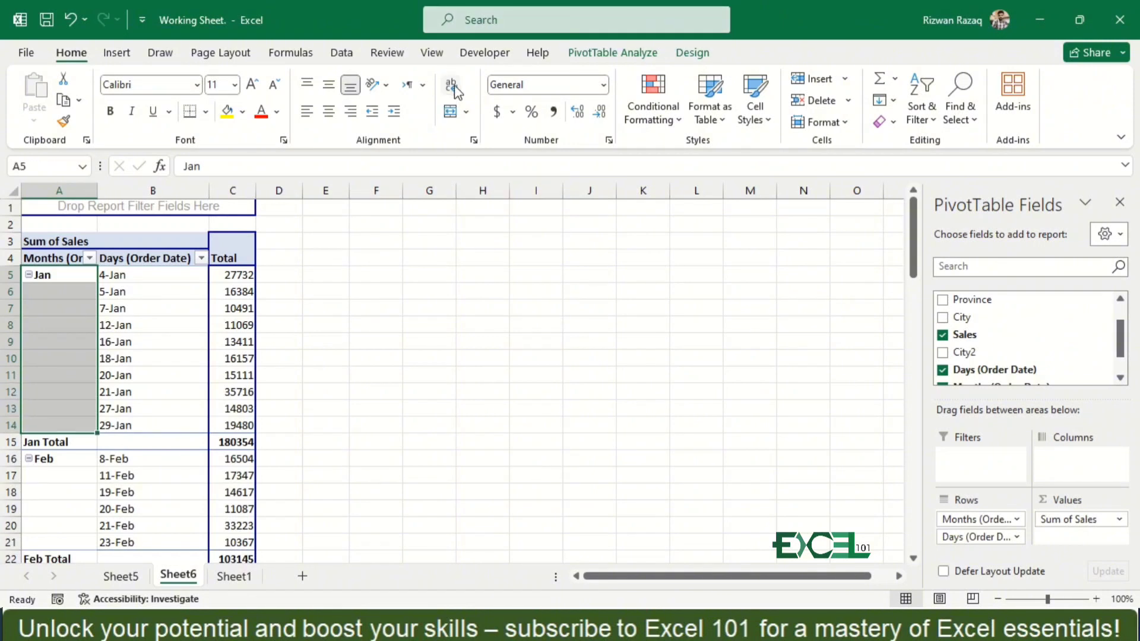
click(455, 88)
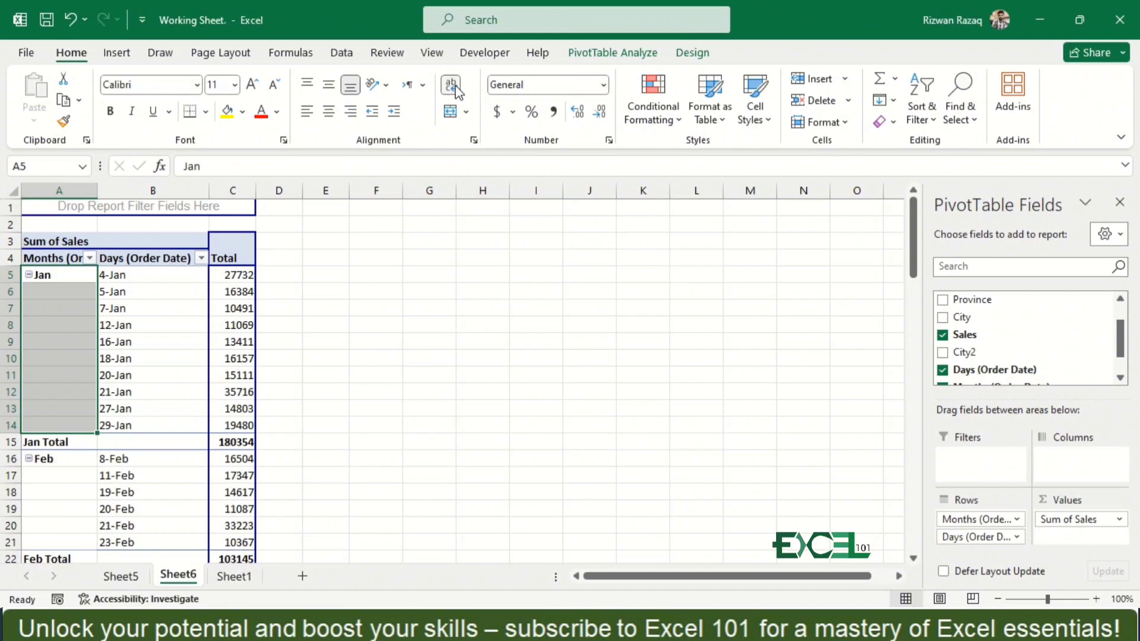
Enable merging and centering of cells with labels in the PivotTable's options, and widen column A to fit its months header.
click(39, 275)
click(78, 280)
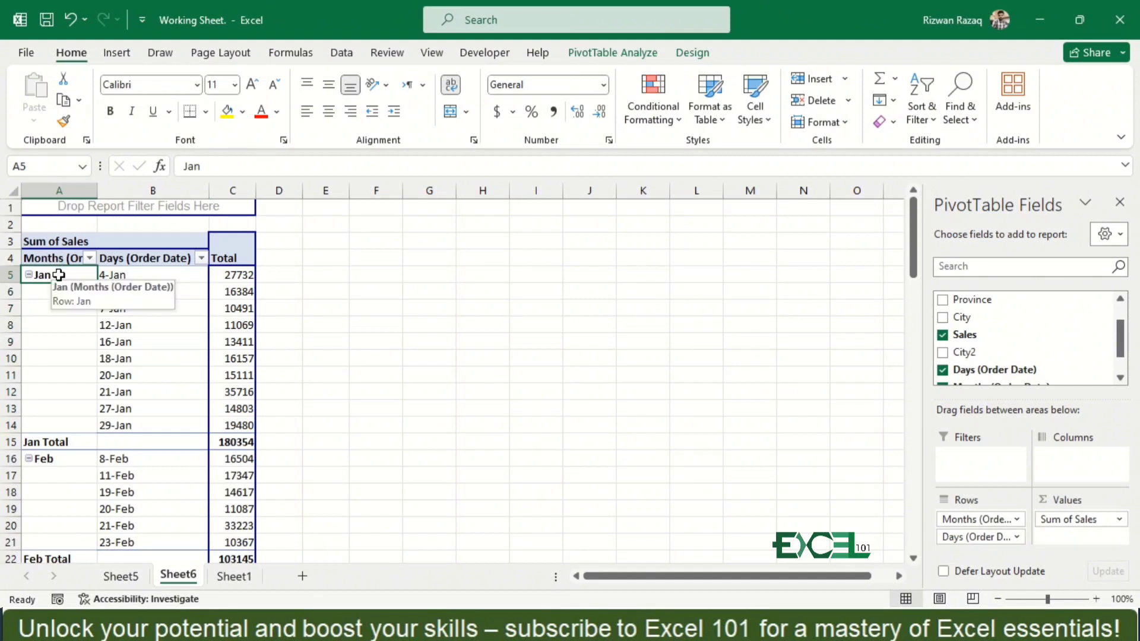
right_click(58, 275)
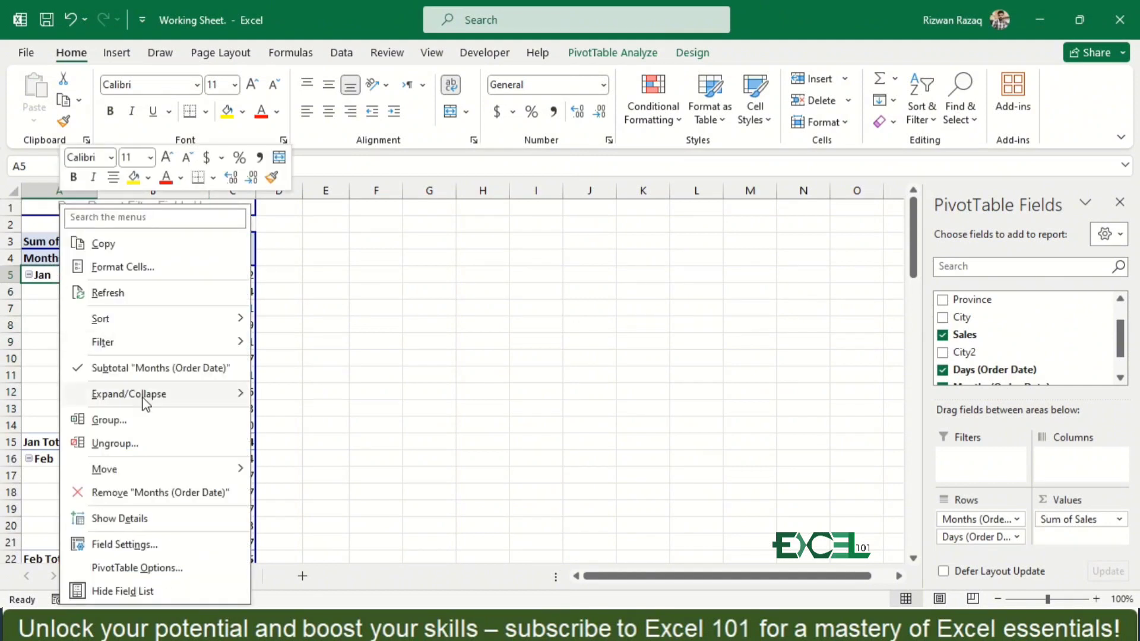
click(133, 565)
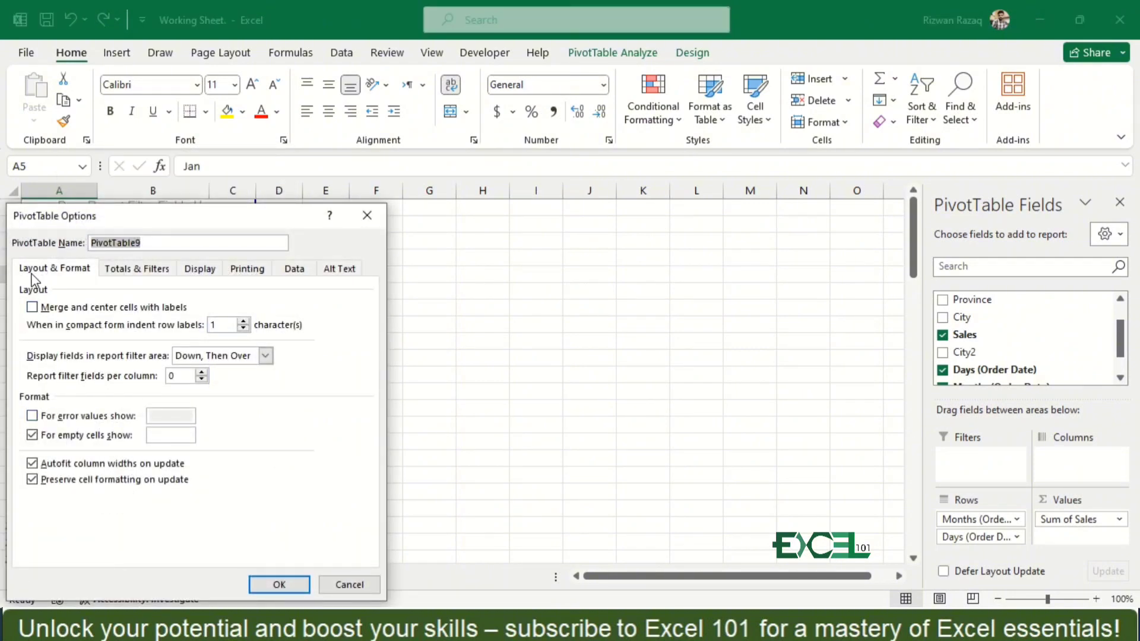
click(33, 308)
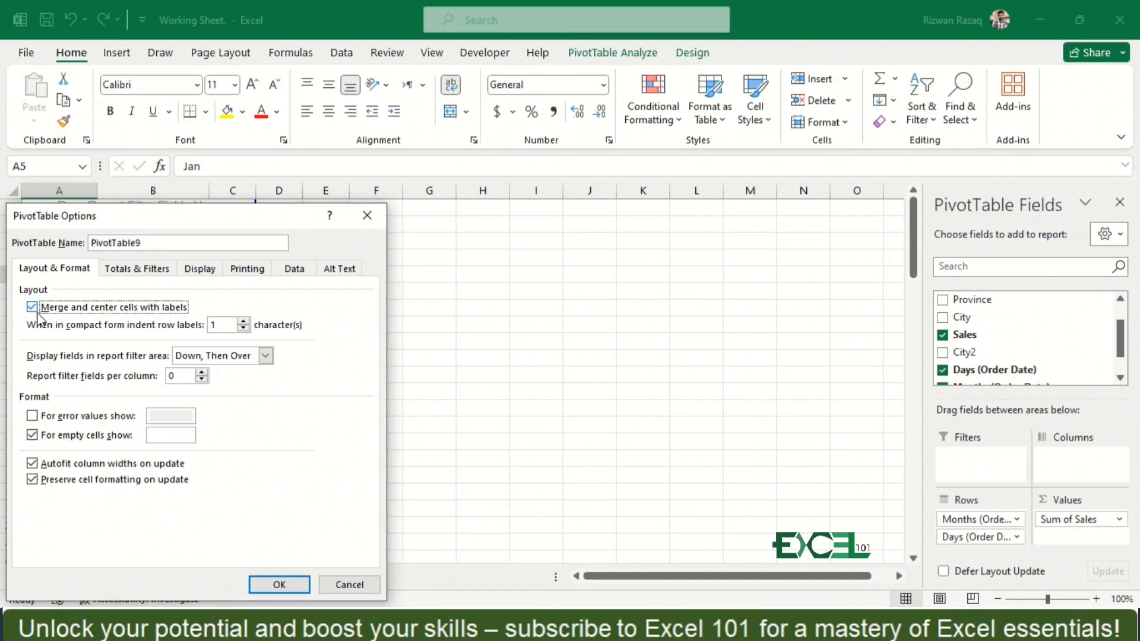
click(279, 585)
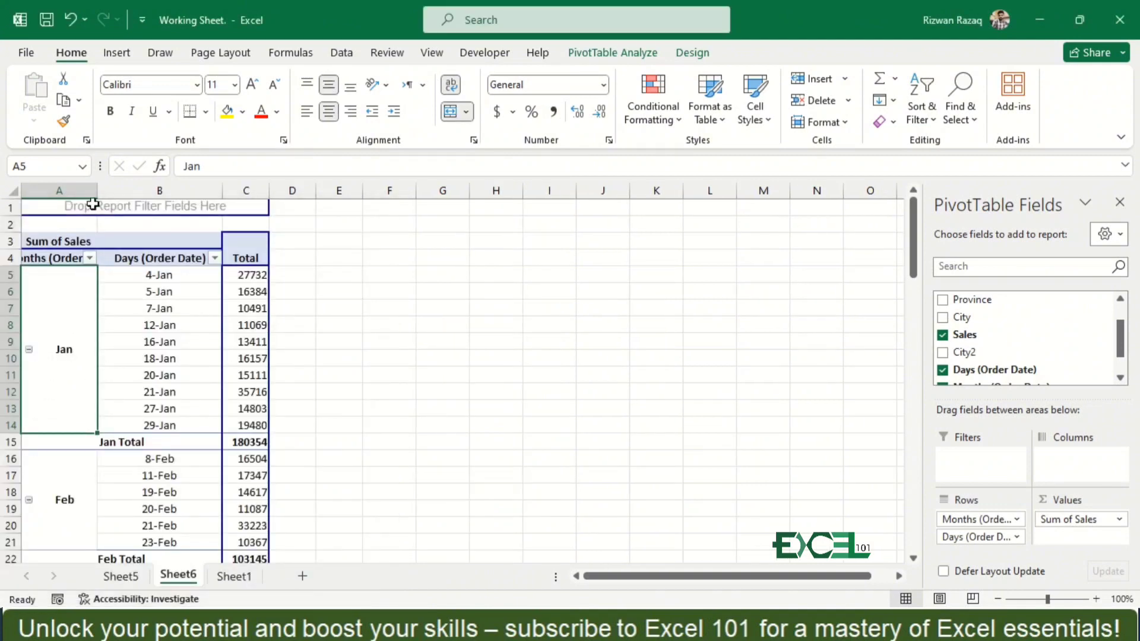
drag(95, 186, 164, 186)
Examine the merged month labels, their days and the monthly subtotals down the PivotTable.
key(Down)
key(Down)
key(Down)
key(Down)
key(Down)
key(Down)
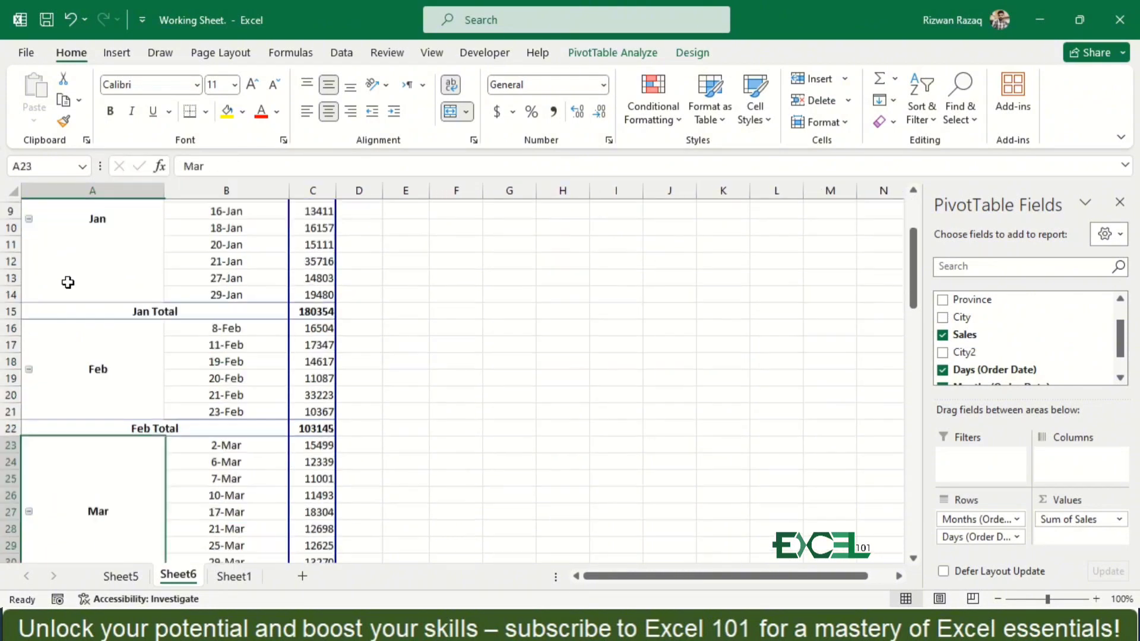
key(Up)
key(Up)
key(Down)
key(Down)
key(Down)
key(Down)
key(Down)
key(Down)
key(Down)
key(Down)
key(Down)
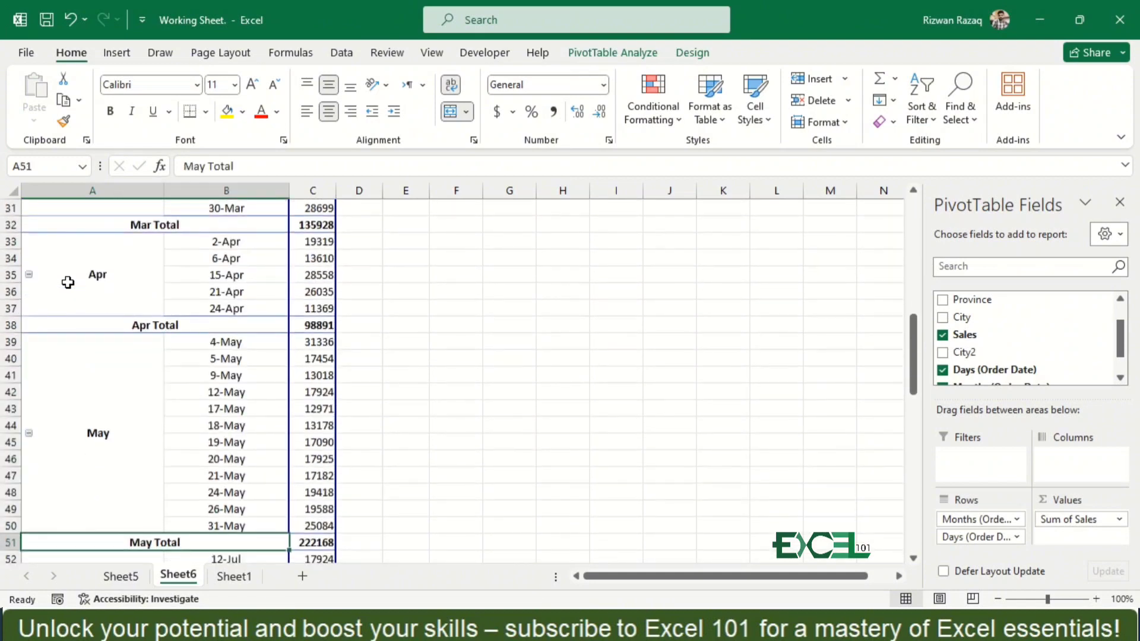
key(Down)
key(Up)
key(Up)
key(Up)
key(Up)
key(Up)
key(Up)
key(Up)
key(Up)
key(Up)
key(Up)
key(Up)
key(Up)
key(Up)
key(Up)
key(Up)
key(Up)
key(Up)
key(Up)
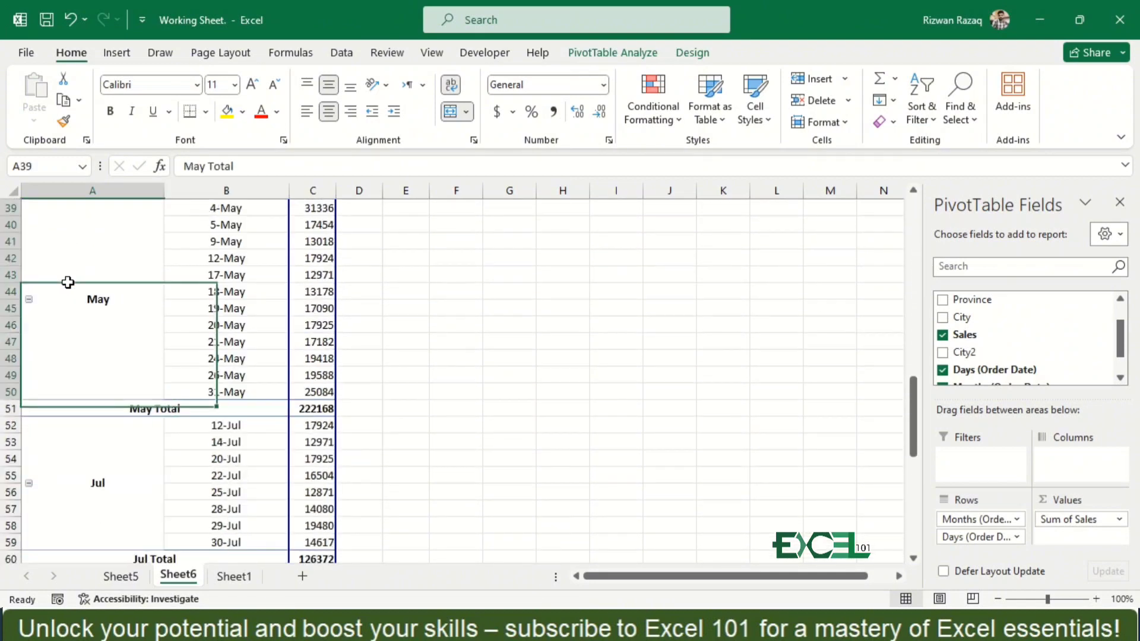
key(Down)
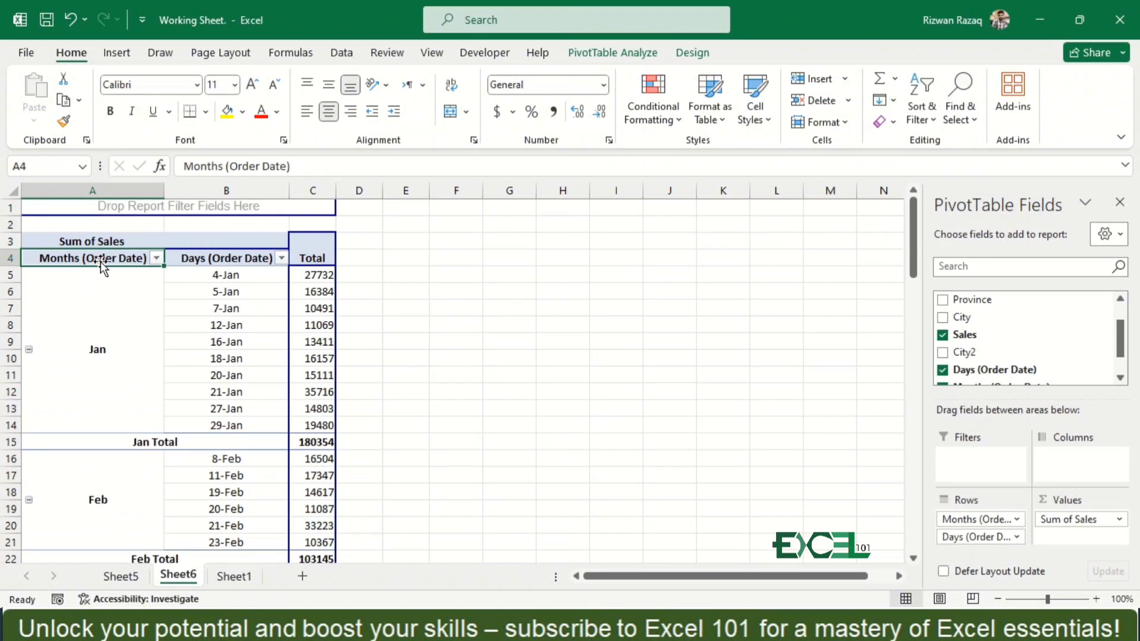
Add Quarters to the order date grouping alongside Days and Months.
right_click(101, 261)
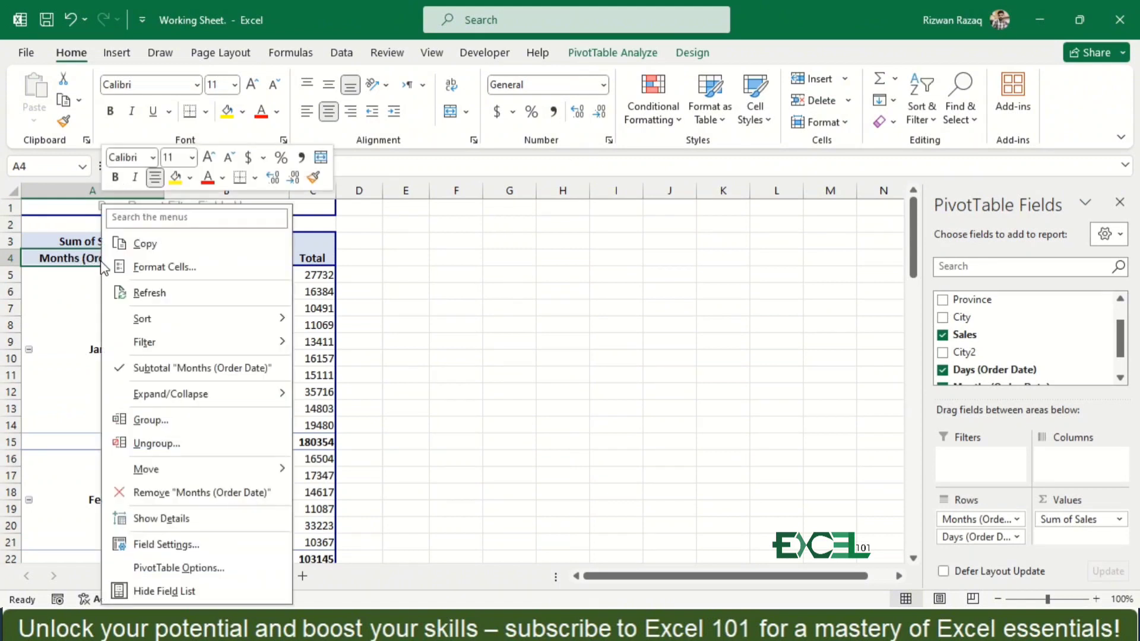
click(154, 425)
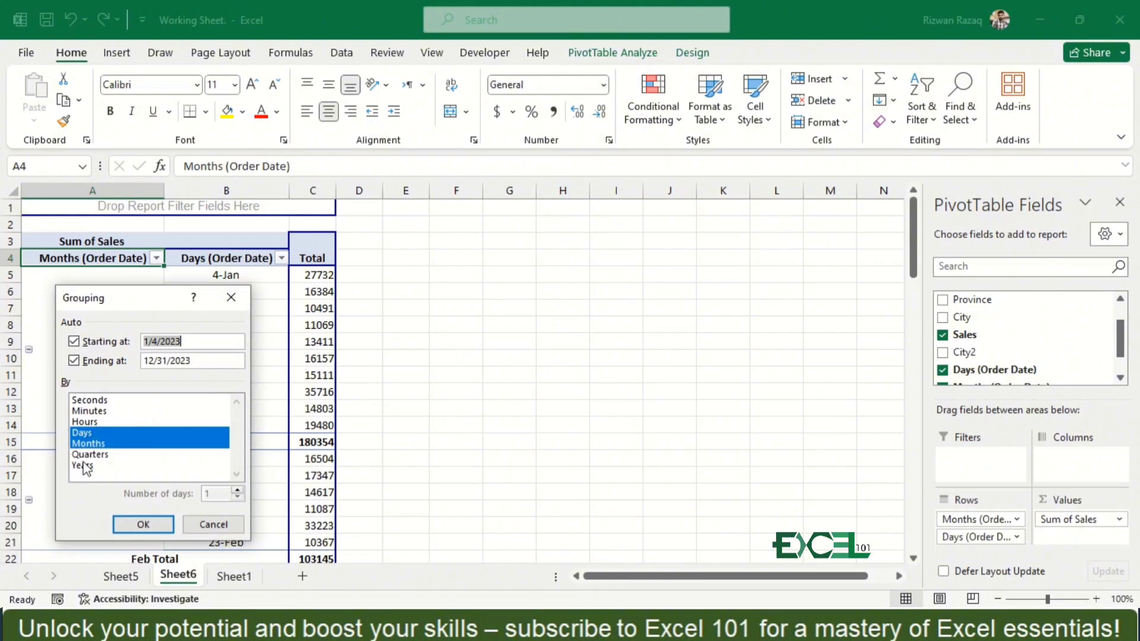
click(137, 520)
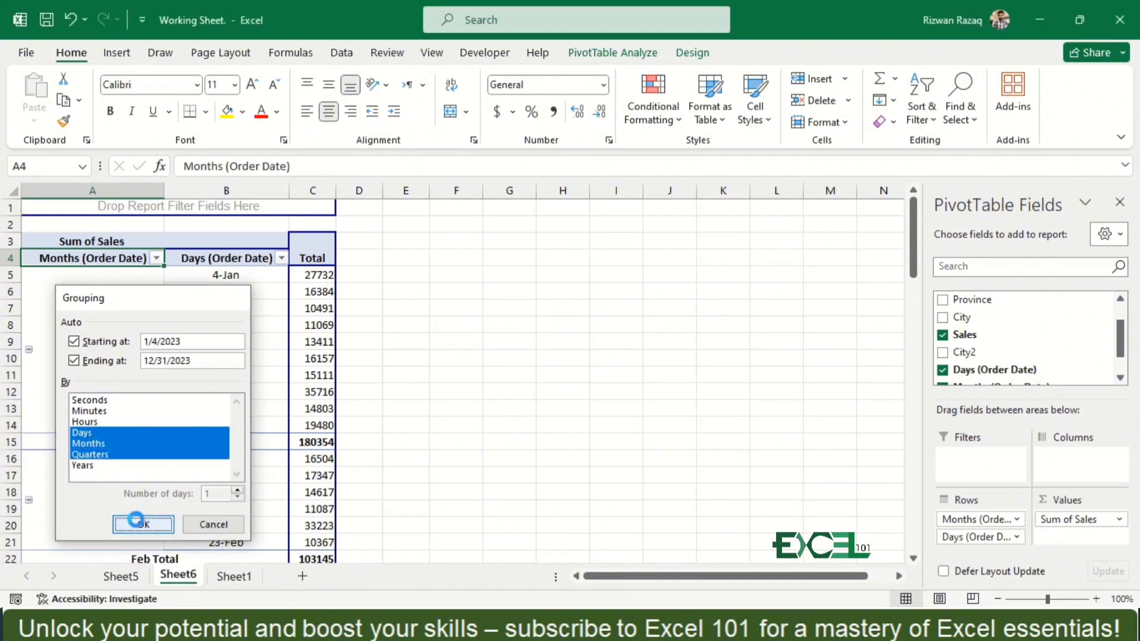
Review the quarter, month and day breakdown from Qtr1 through Qtr4 in the PivotTable.
key(Down)
key(Down)
key(Down)
key(Down)
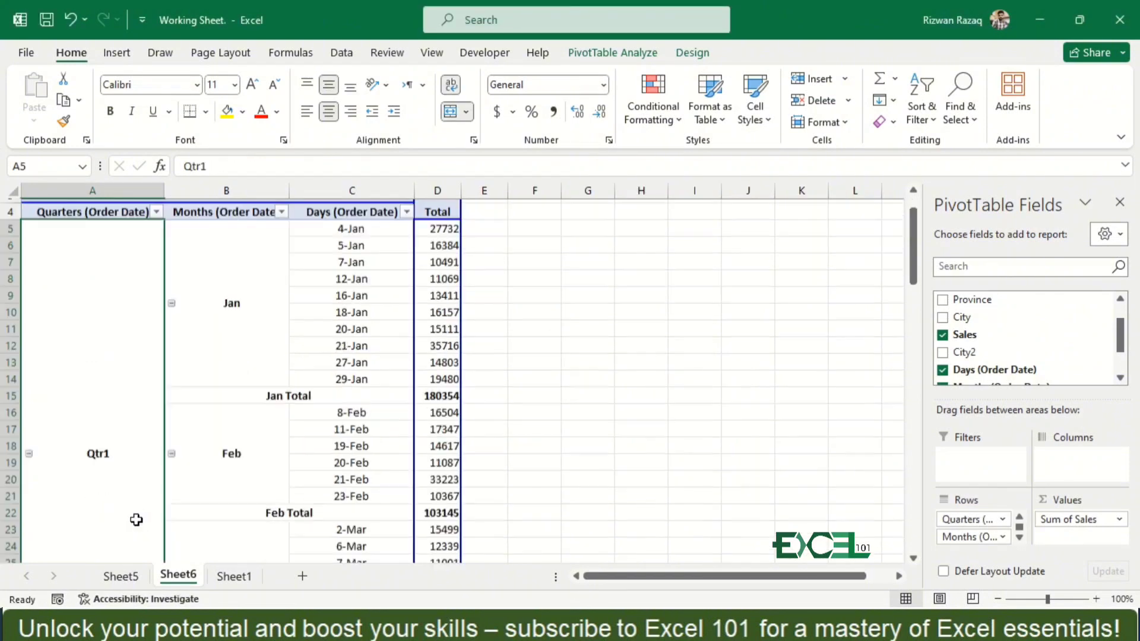
key(Down)
key(Down)
key(Down)
key(Down)
key(Down)
key(Up)
key(Up)
key(Up)
key(Up)
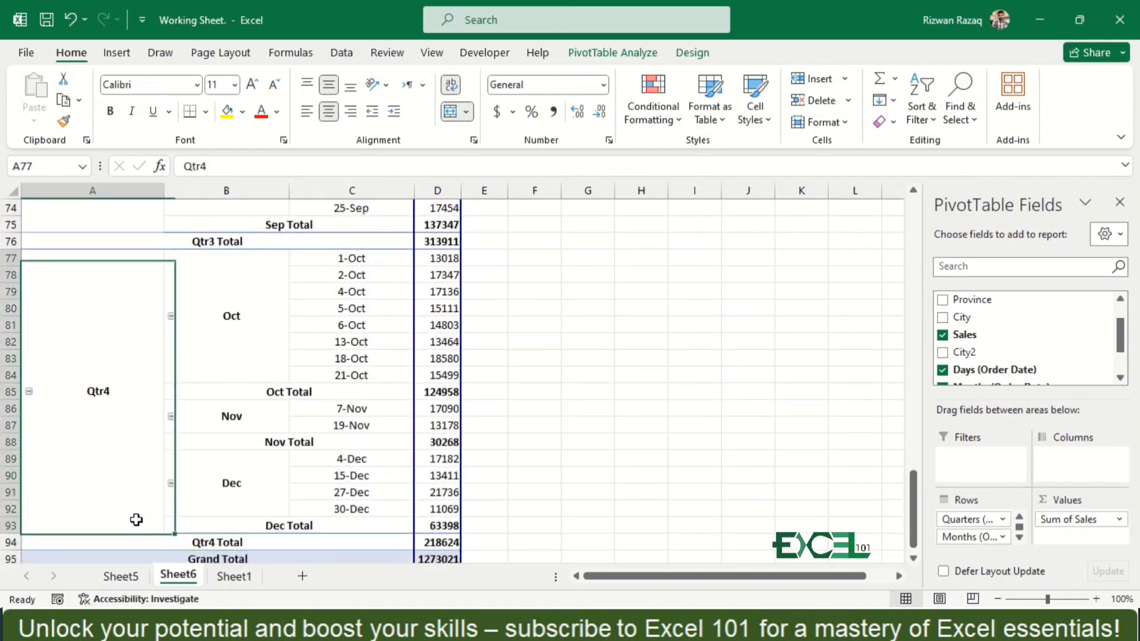
key(Up)
key(Up)
key(Up)
key(Up)
key(Up)
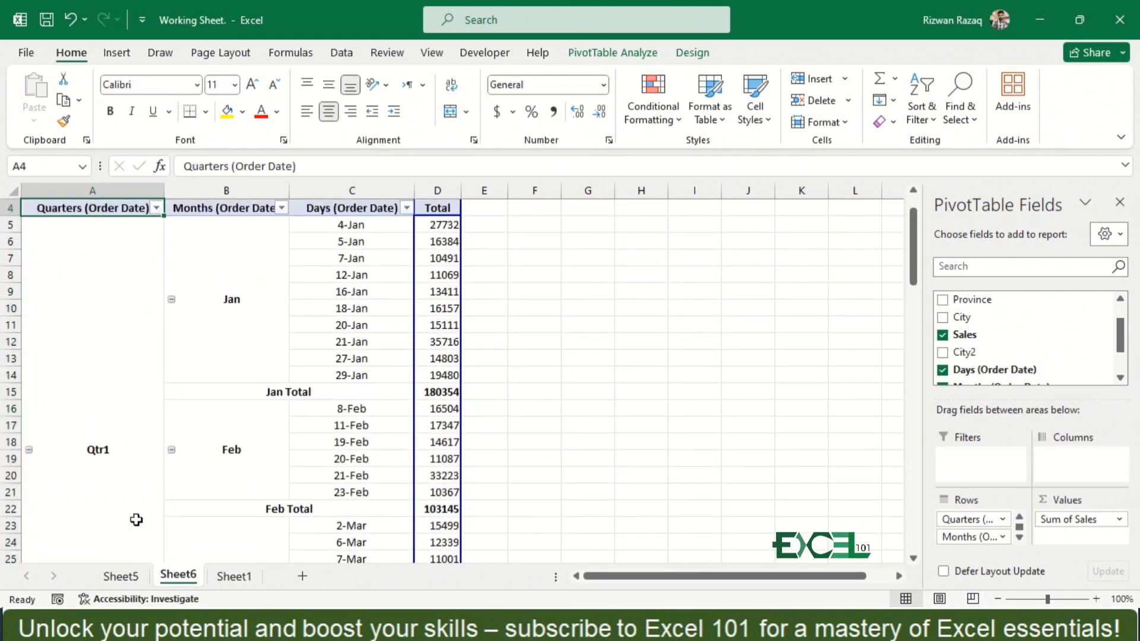
Collapse Qtr1, Qtr2, Qtr3 and Qtr4 so that only the quarterly sales rows are listed.
key(Down)
key(Down)
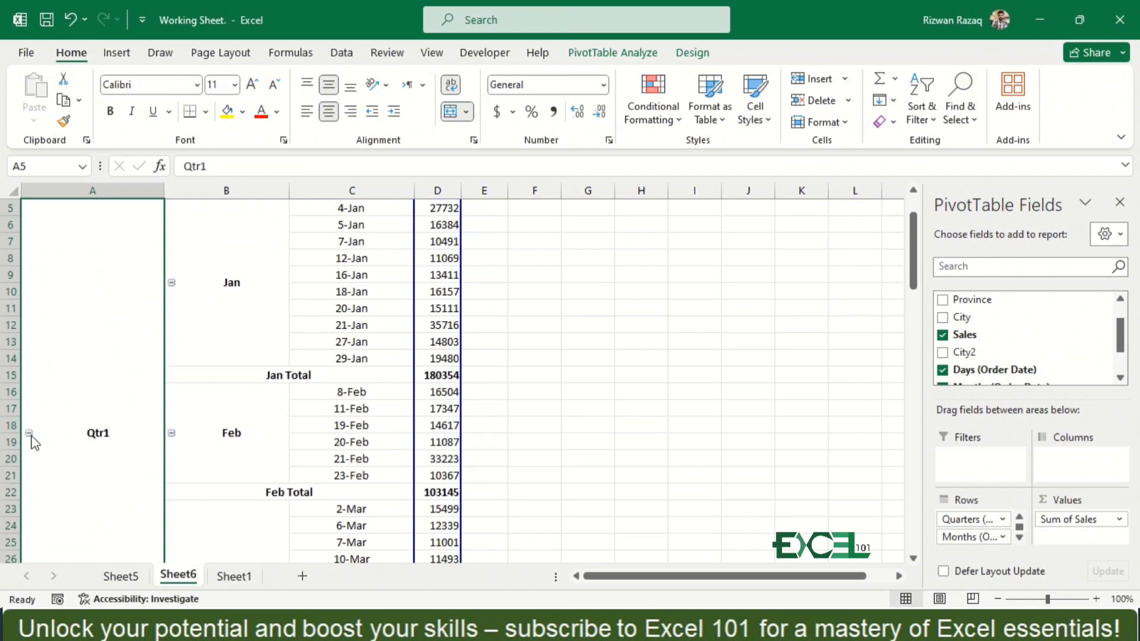
click(28, 435)
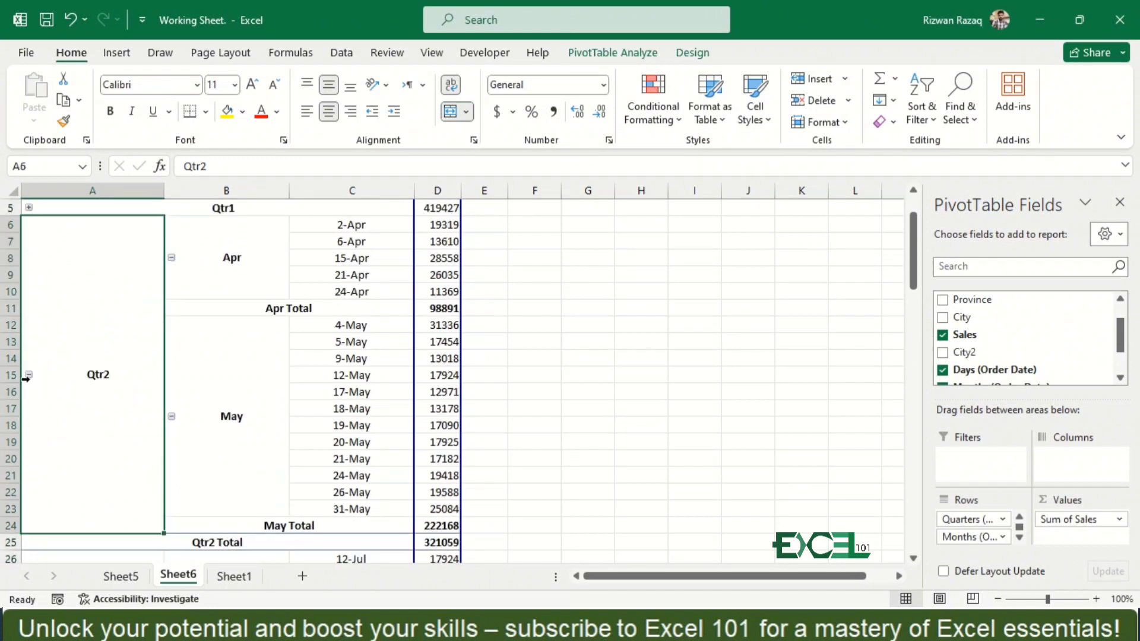
click(28, 376)
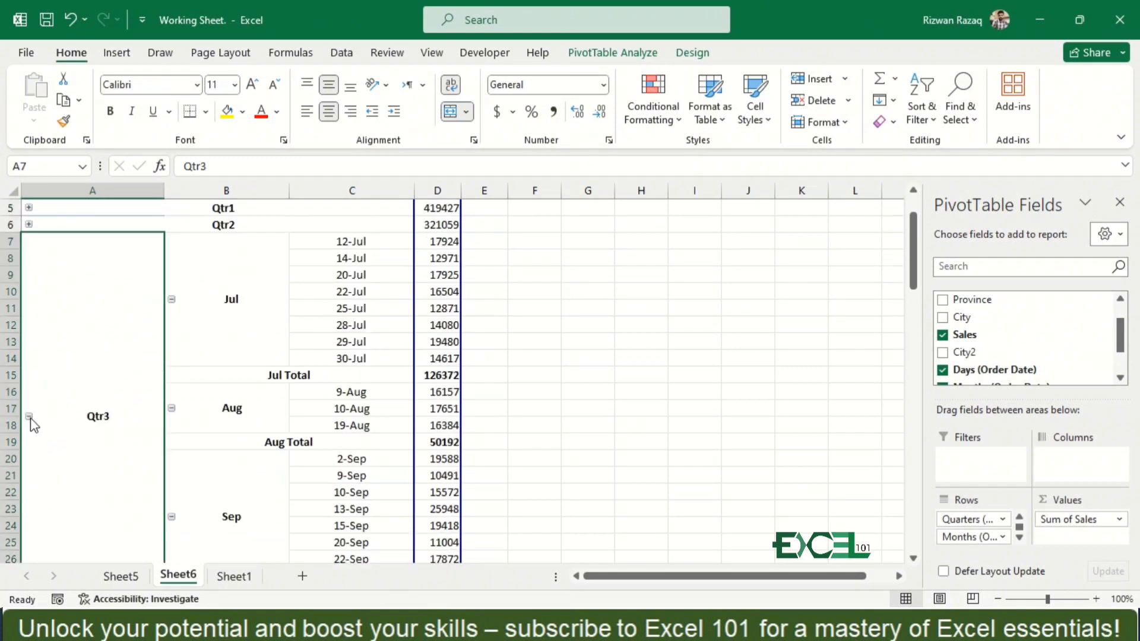
click(28, 417)
click(29, 391)
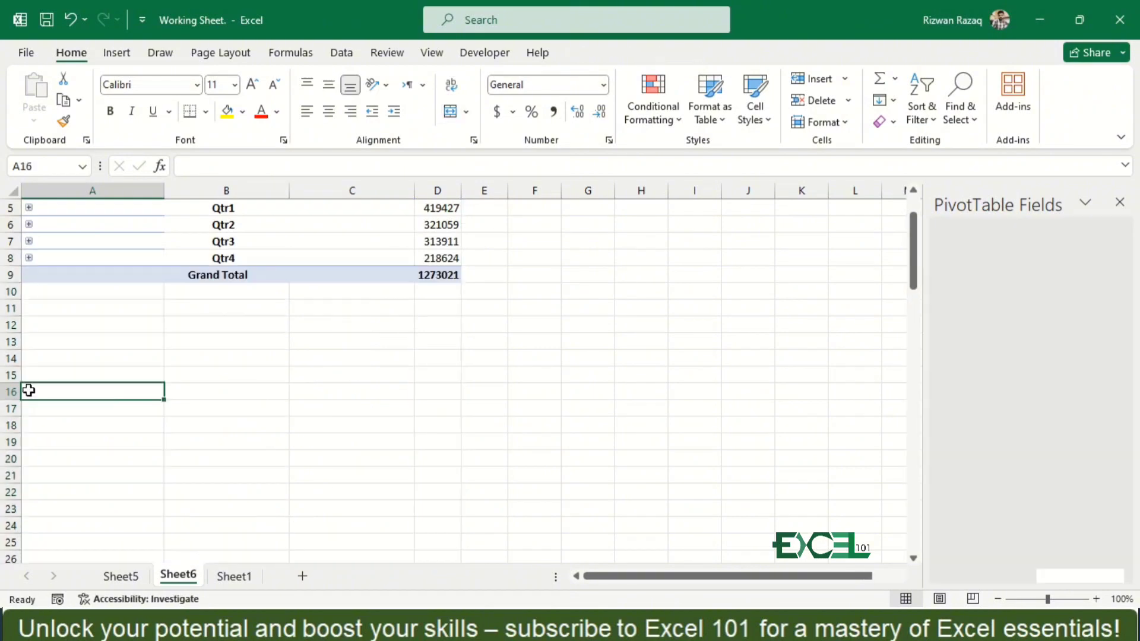
Check the collapsed quarterly summary from the PivotTable's headers down to its grand total.
key(Up)
key(Up)
key(Up)
key(Up)
key(Up)
key(Up)
key(Up)
key(Up)
key(Up)
key(Up)
key(Up)
key(Up)
key(Up)
key(Up)
key(Up)
key(Down)
key(Down)
key(Down)
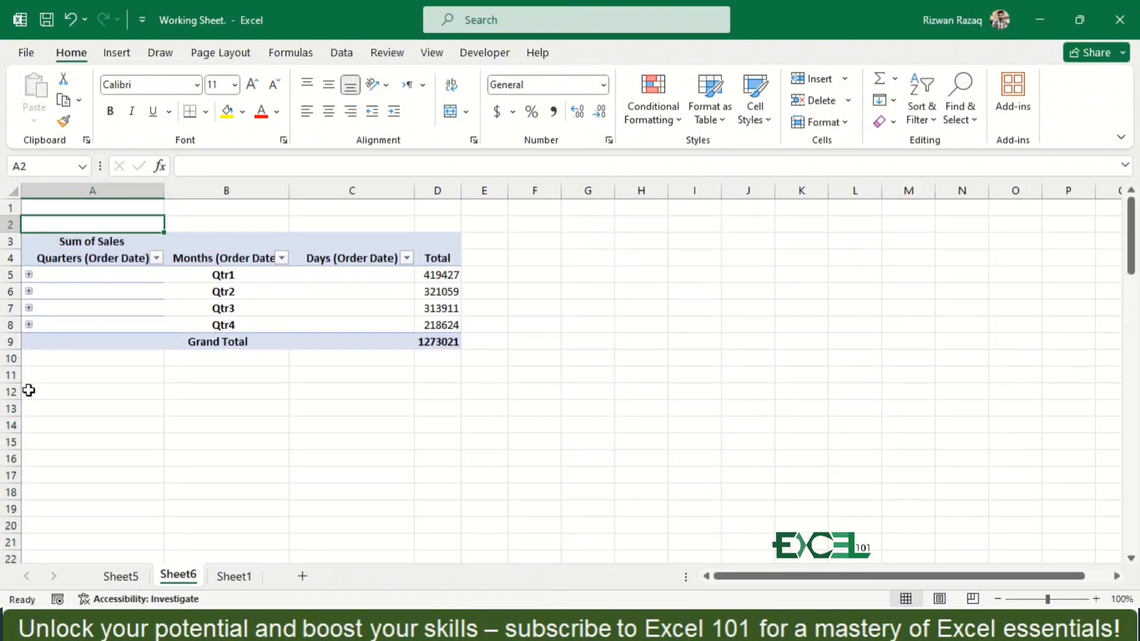